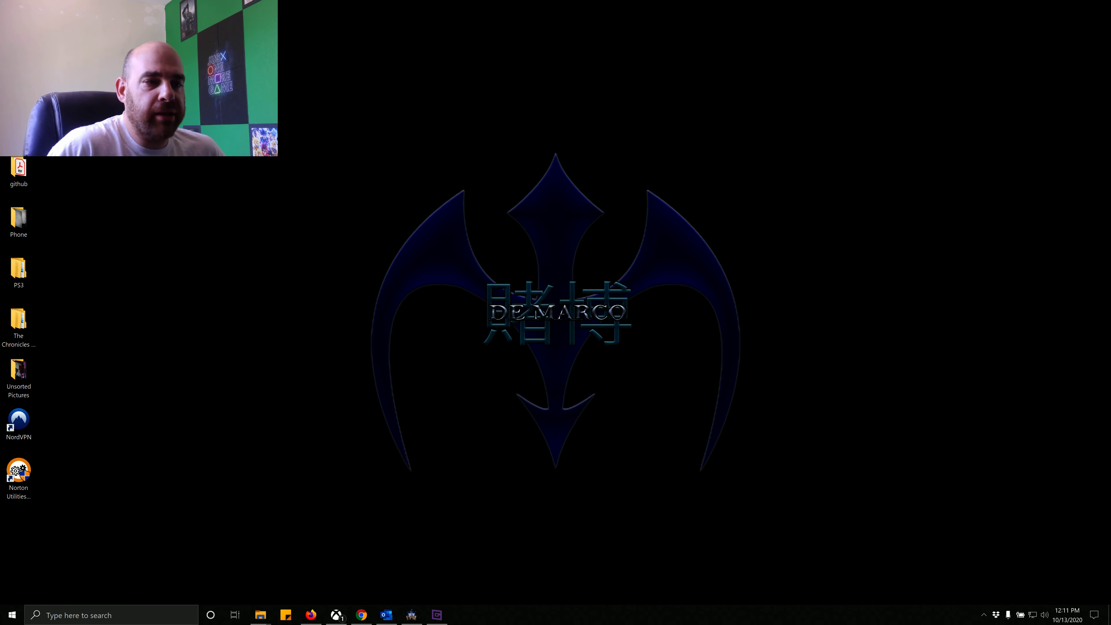
- Switch to the Ominous Decpetion project in RPG Maker MZ with its window maximized and open the Plugin Manager
mouse_move(411, 614)
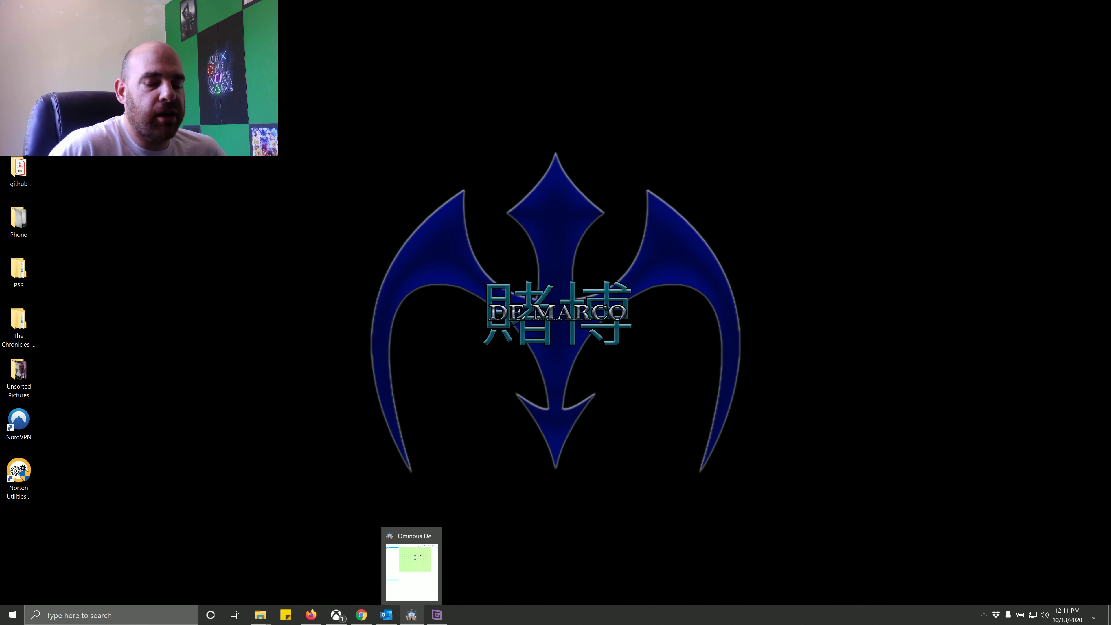
click(411, 569)
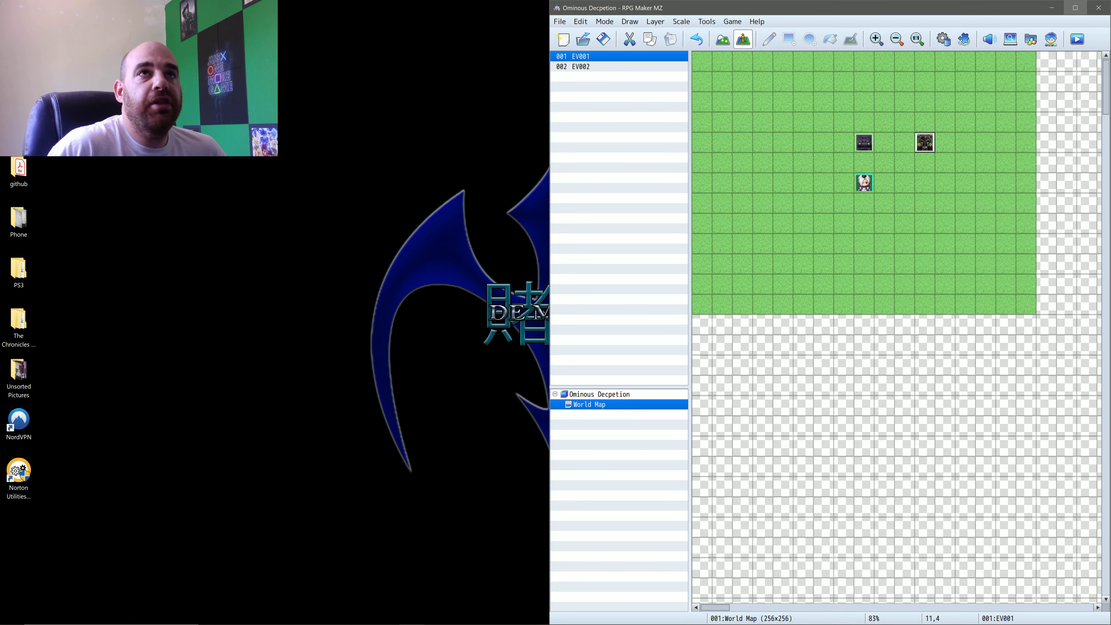
click(1075, 7)
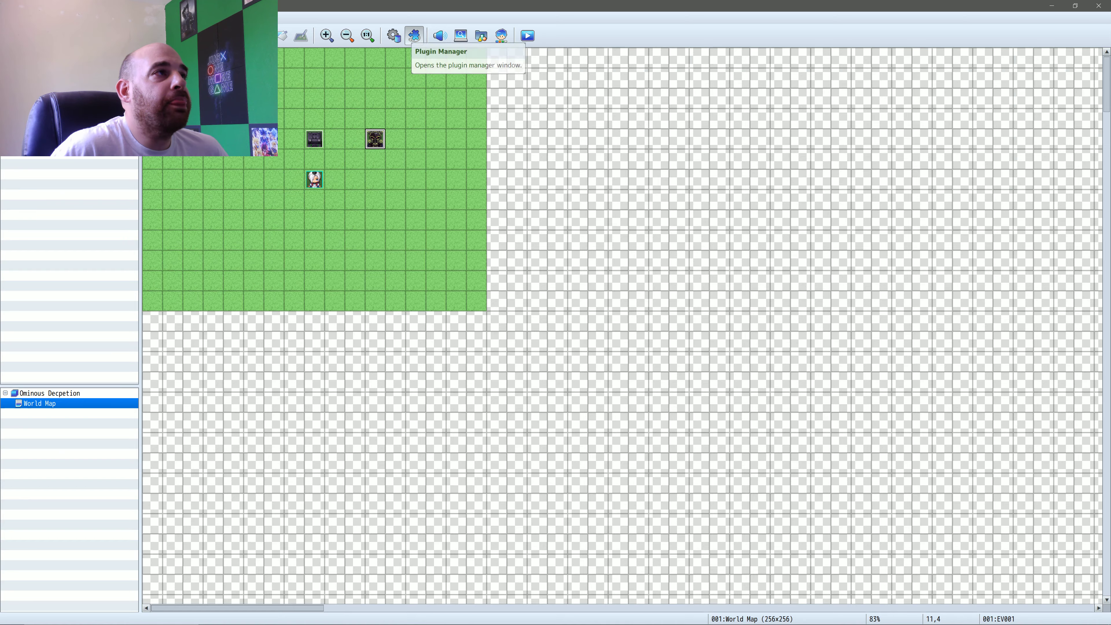
click(414, 36)
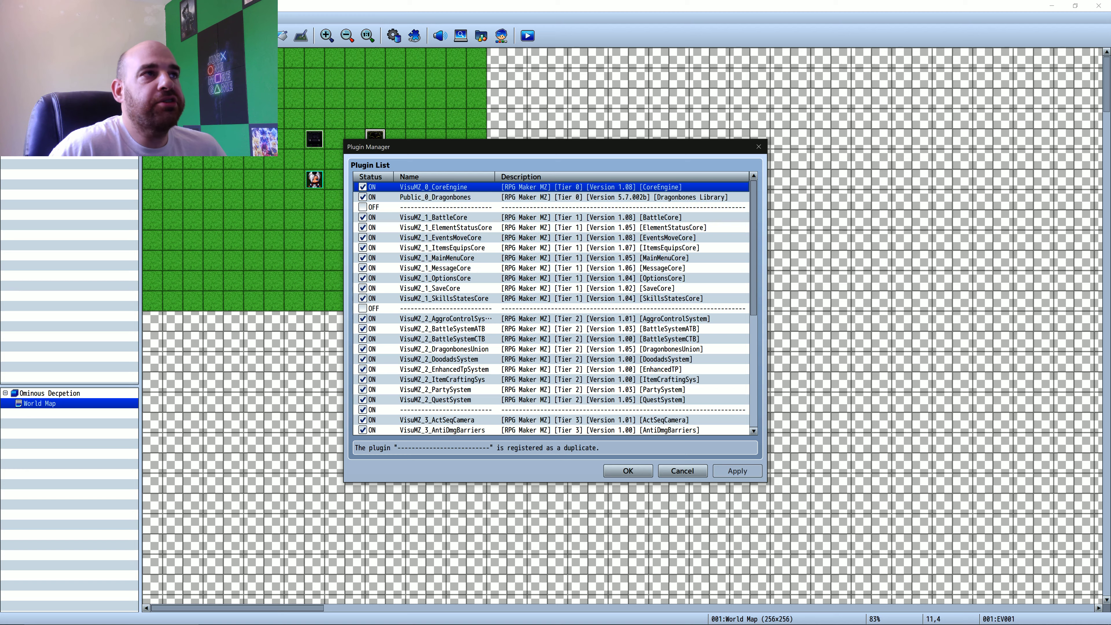
- Review the settings of the Public_0_Dragonbones and VisuMZ_2_DragonbonesUnion plugins without changing them, and close the Plugin Manager
double_click(435, 197)
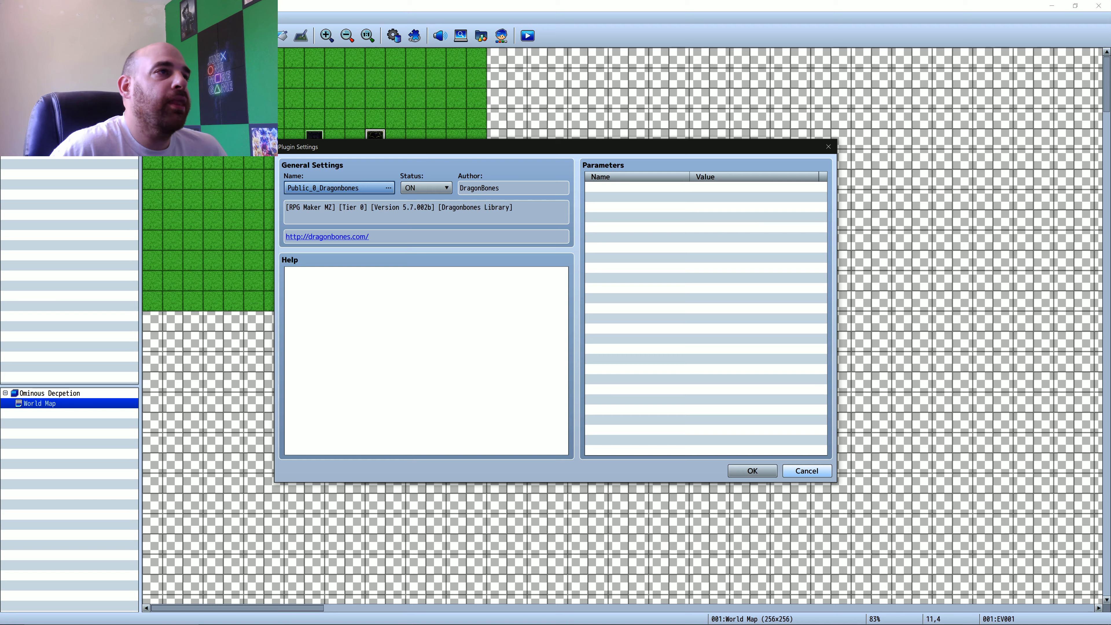
key(Escape)
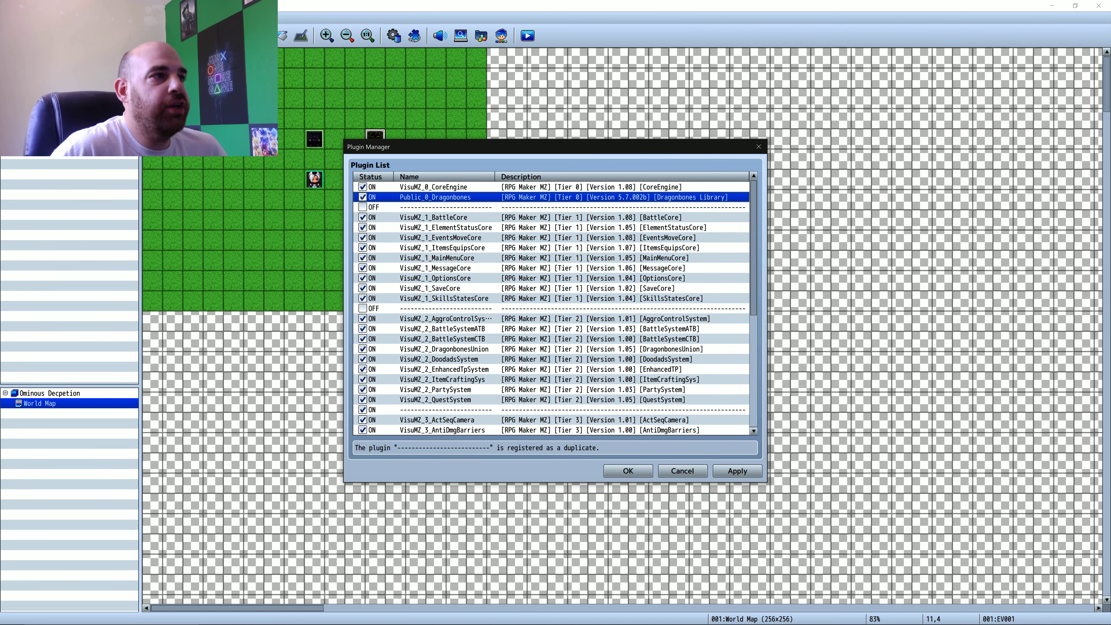
click(443, 348)
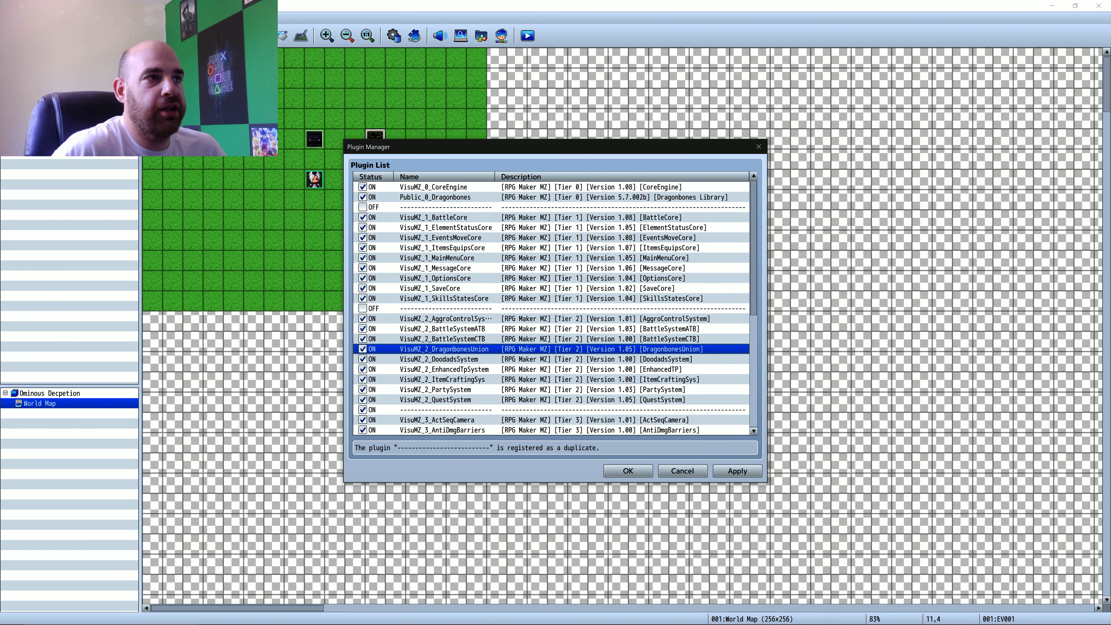
key(Return)
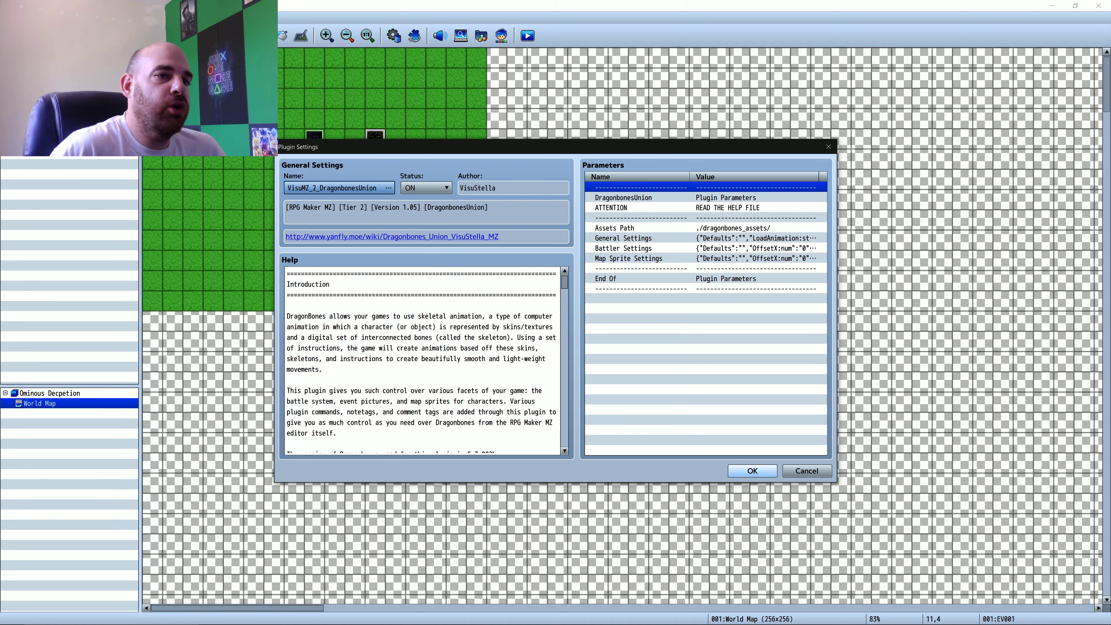
click(752, 470)
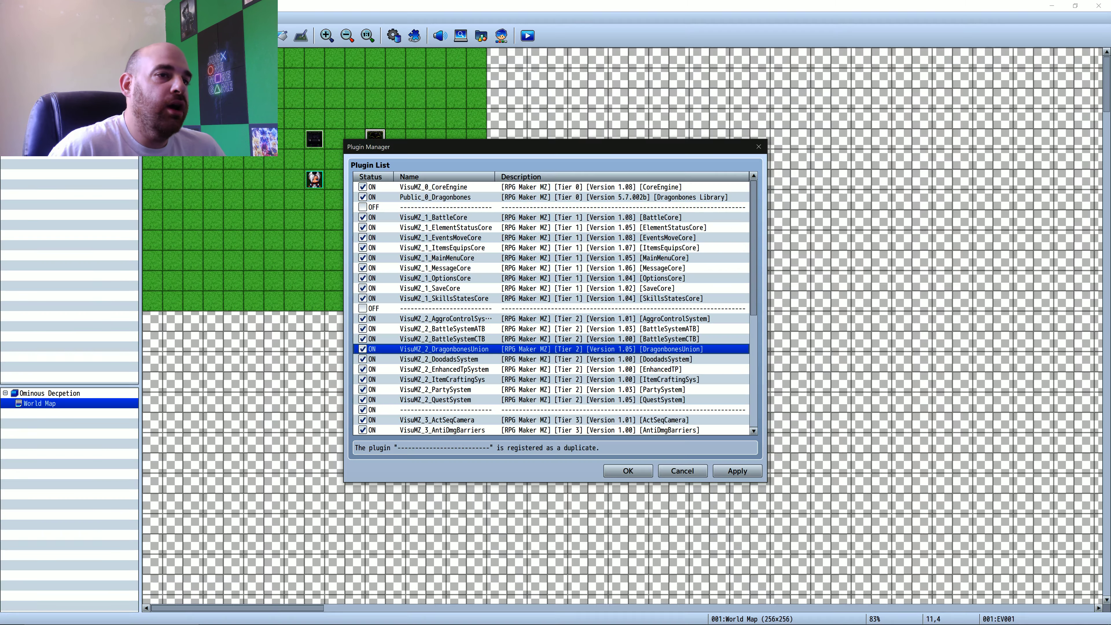
key(Escape)
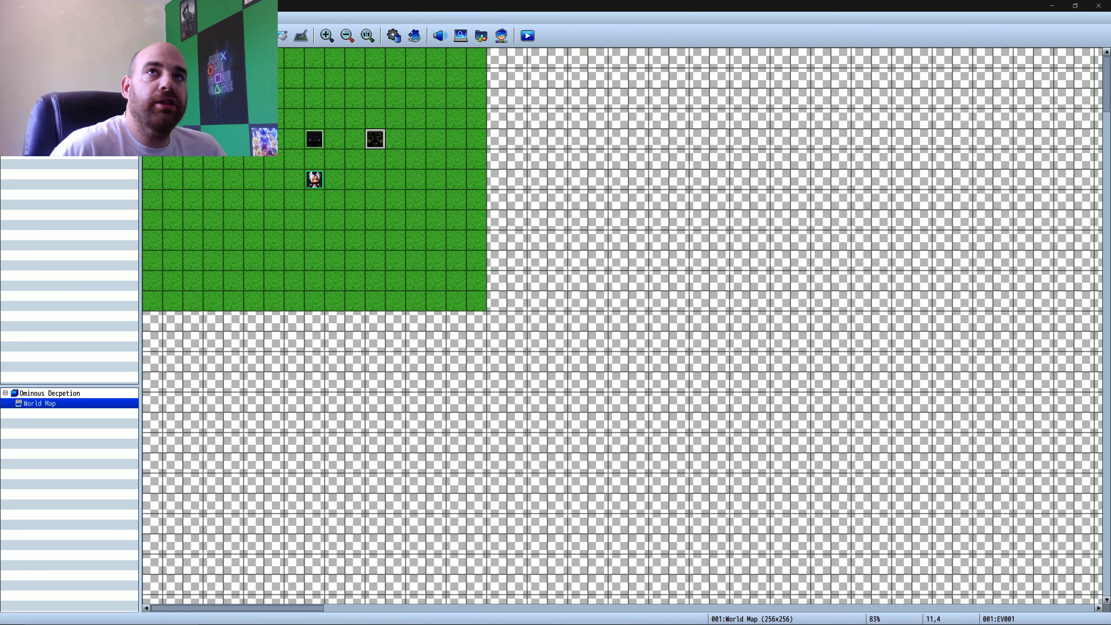
- Switch to the Aekashics itch.io page in Firefox and maximize its window
key(super+d)
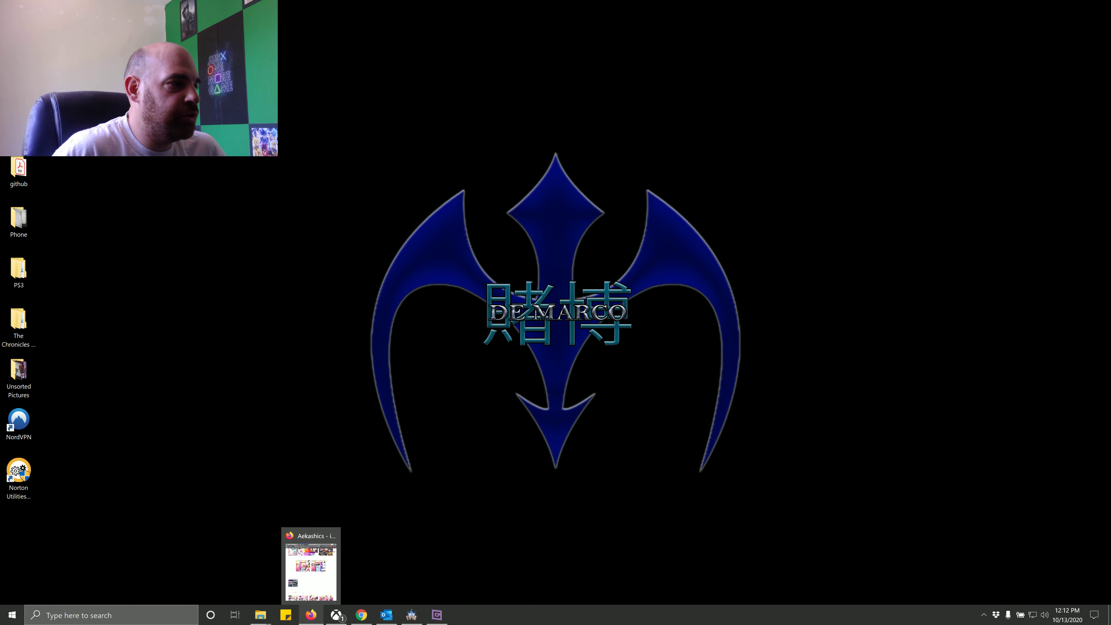
click(311, 615)
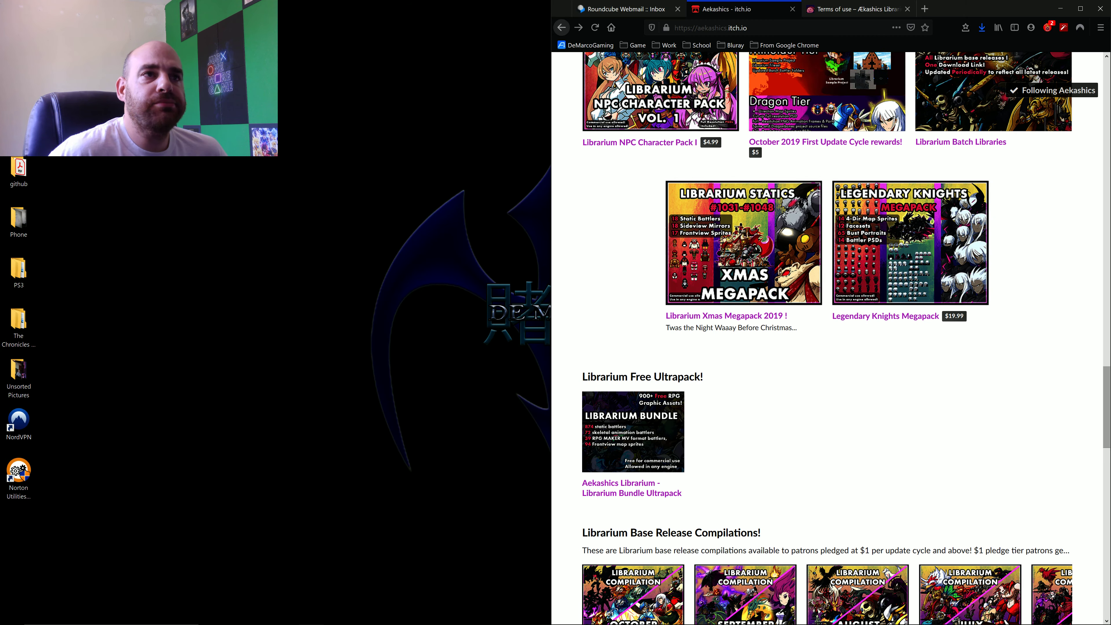
key(super+Up)
- Browse the Aekashics asset listing, from the Pixbattlers packs through the Librarium Free Ultrapack to the Librarium Spin-Off Packs
scroll(831, 338, up, 15)
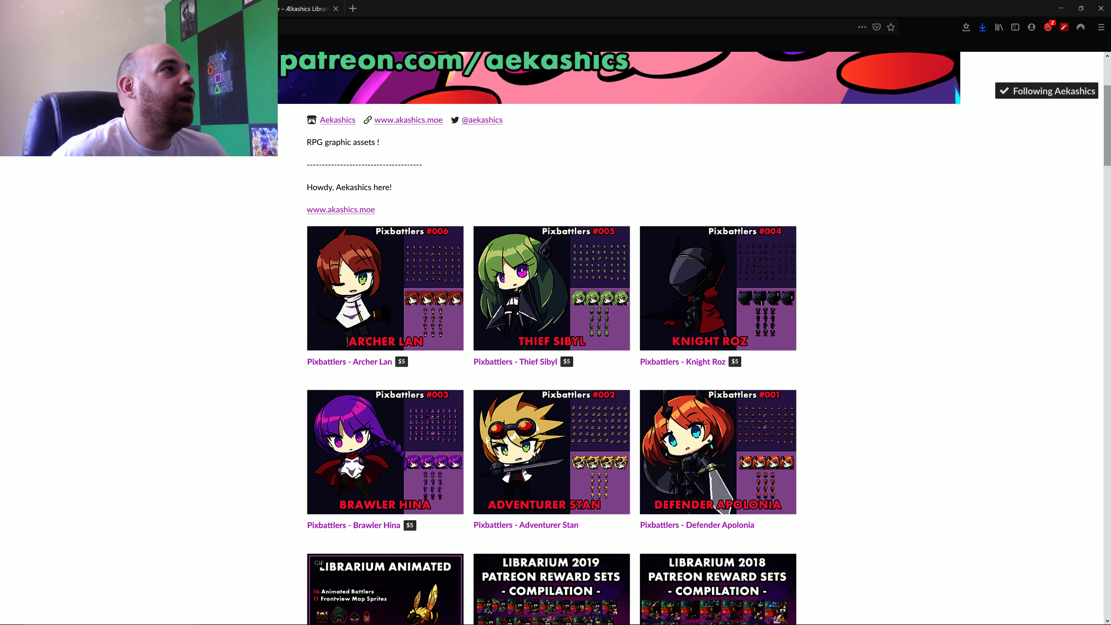
scroll(691, 333, down, 12)
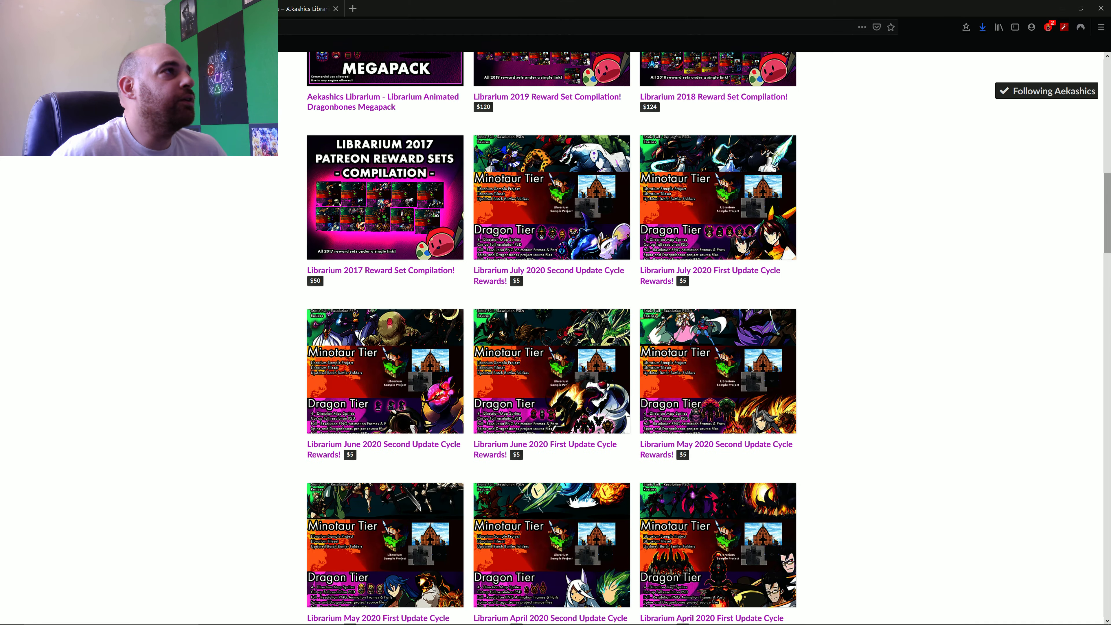
key(ctrl+l)
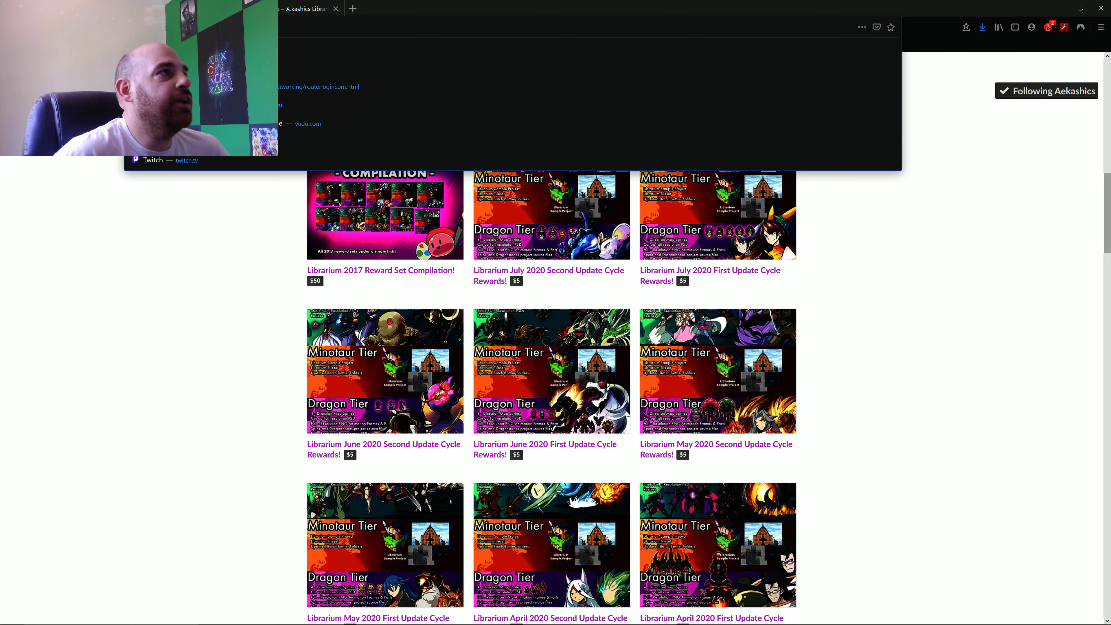
scroll(384, 236, up, 6)
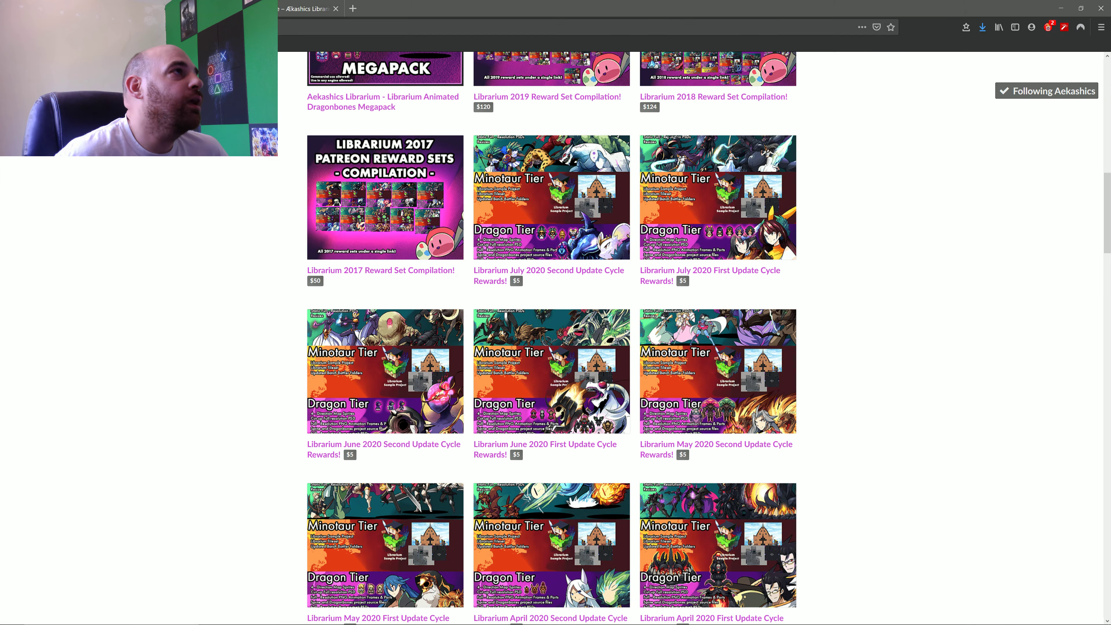
scroll(385, 237, down, 20)
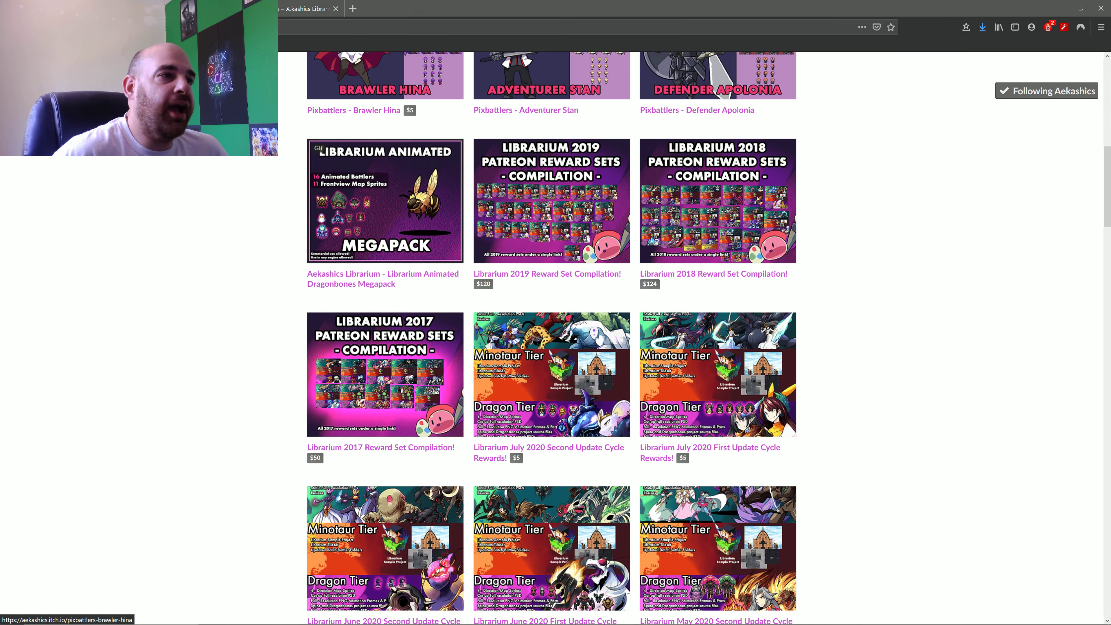
scroll(384, 236, down, 6)
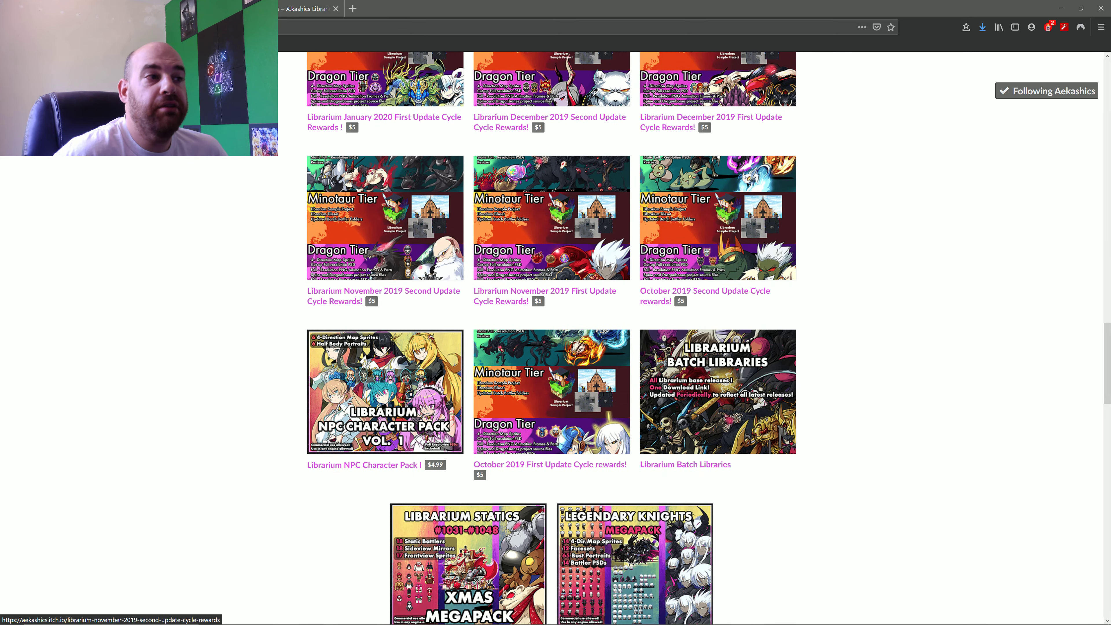
scroll(385, 236, down, 10)
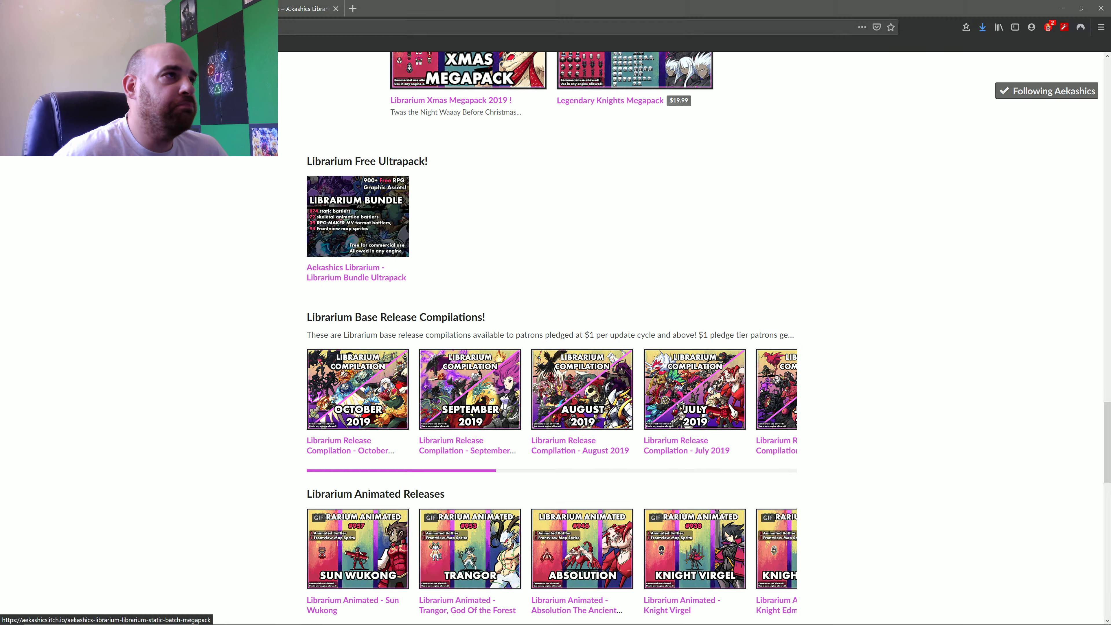
scroll(553, 337, up, 2)
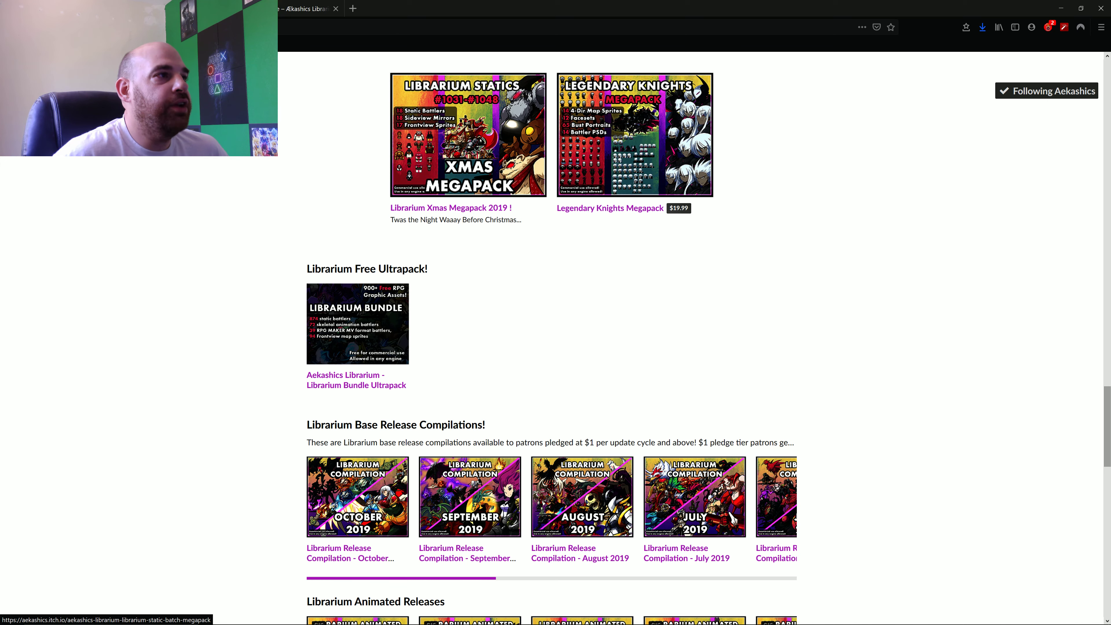
scroll(551, 337, down, 10)
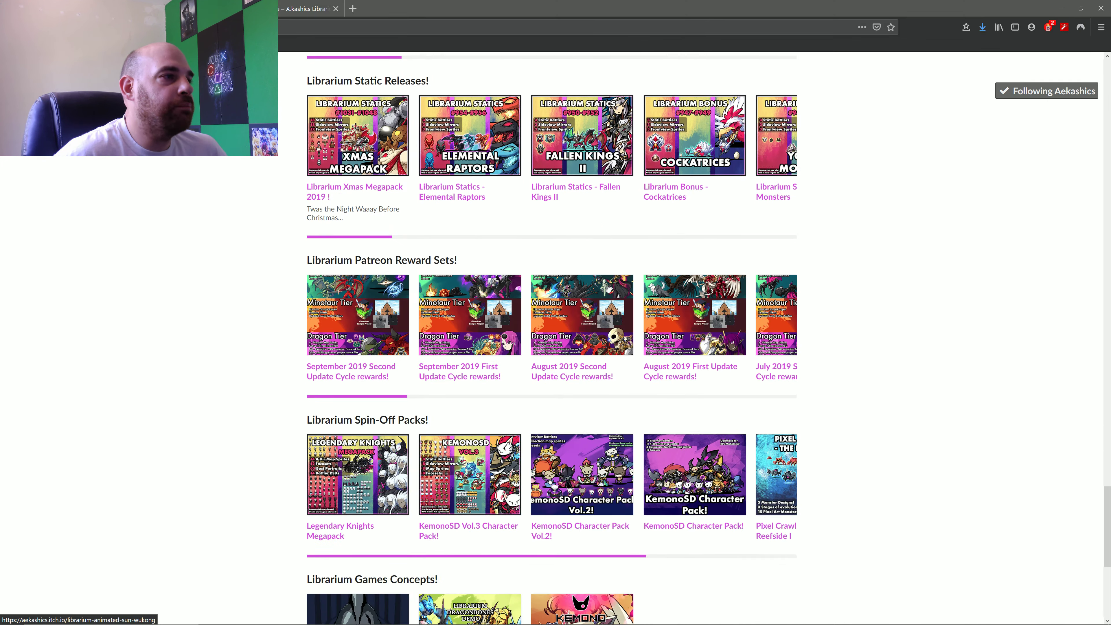
- Return to the start of the Aekashics listing and examine the Animated Dragonbones Megapack, reward sets and character packs
scroll(551, 431, up, 20)
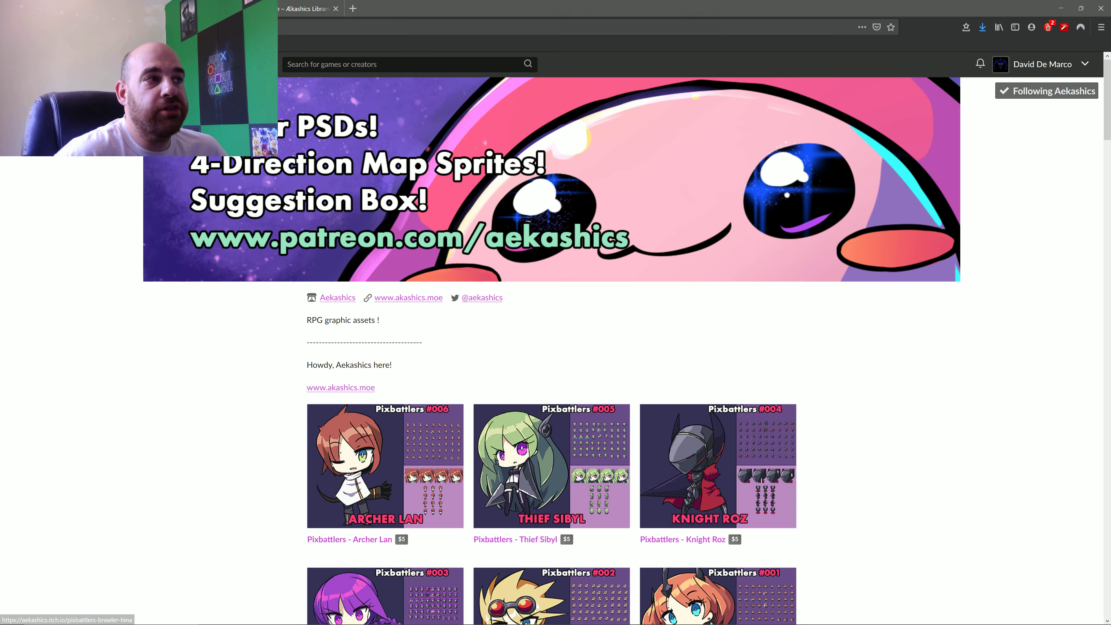
scroll(551, 431, down, 6)
scroll(551, 431, down, 1)
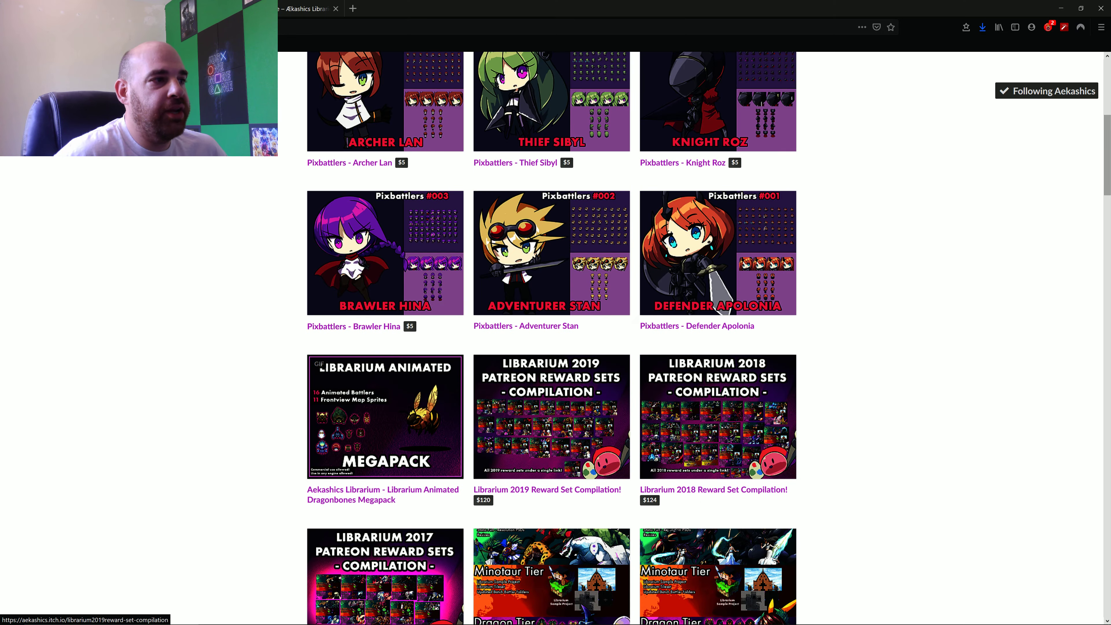
scroll(551, 394, down, 2)
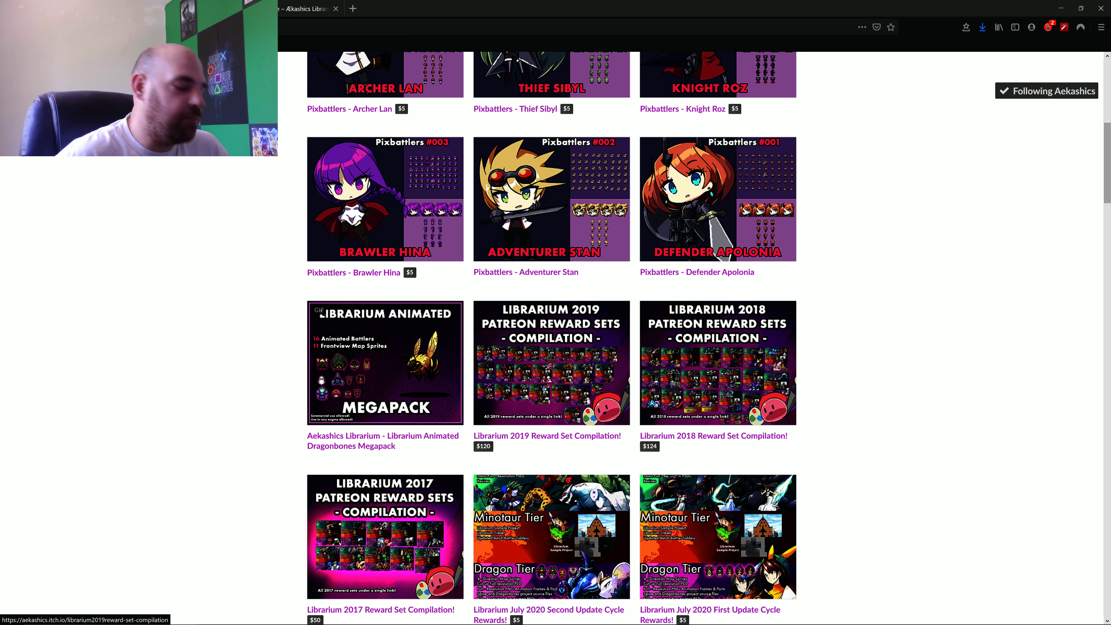
scroll(551, 362, up, 8)
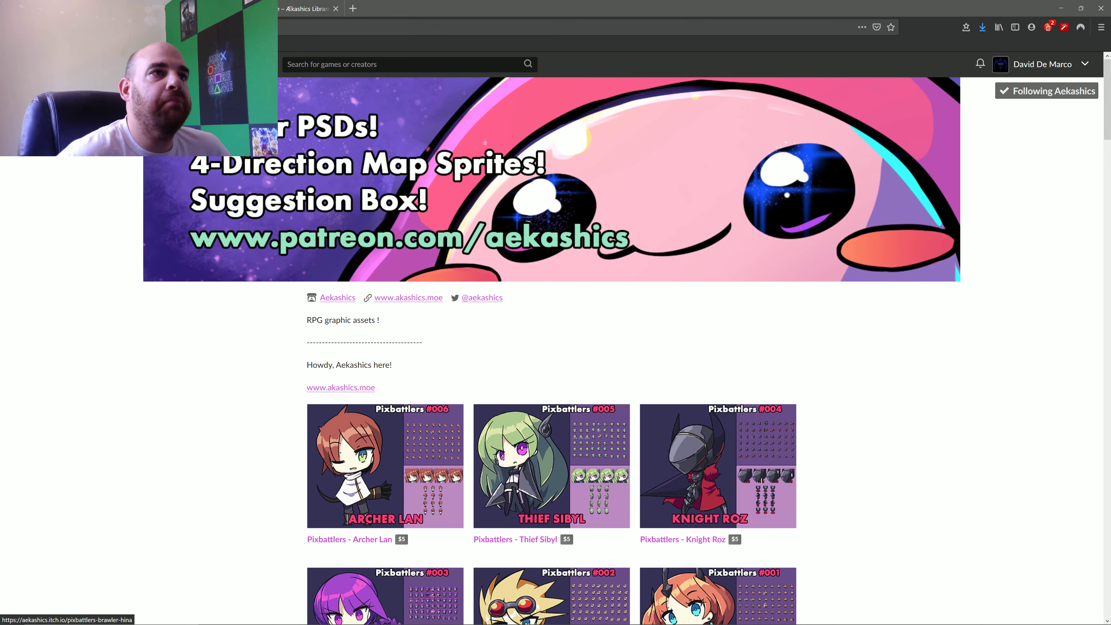
scroll(551, 362, down, 7)
scroll(385, 263, down, 20)
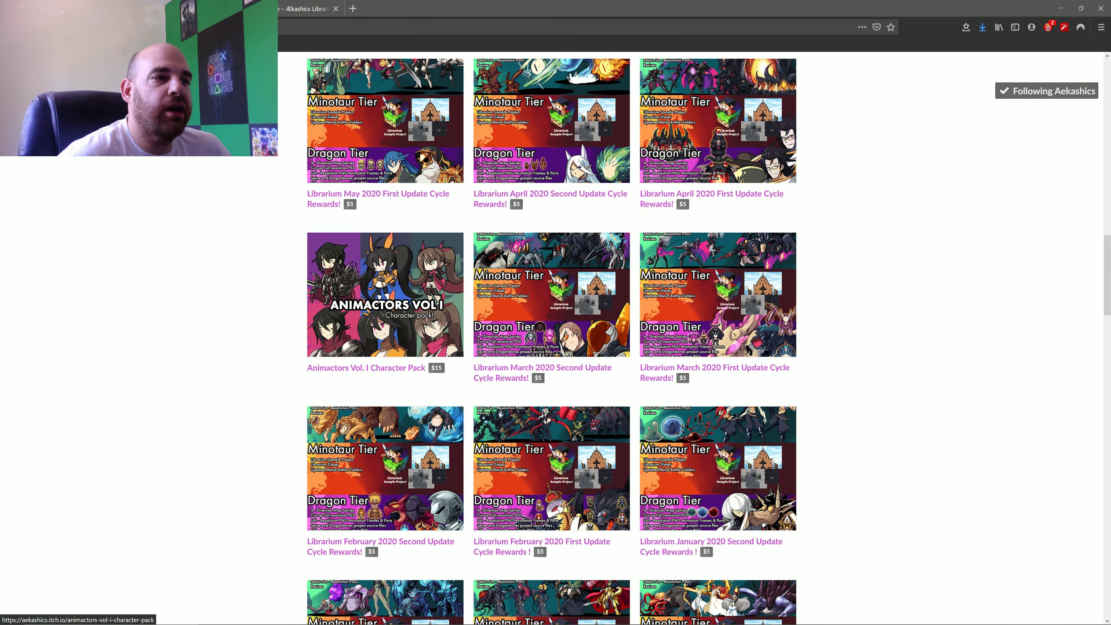
scroll(385, 262, down, 8)
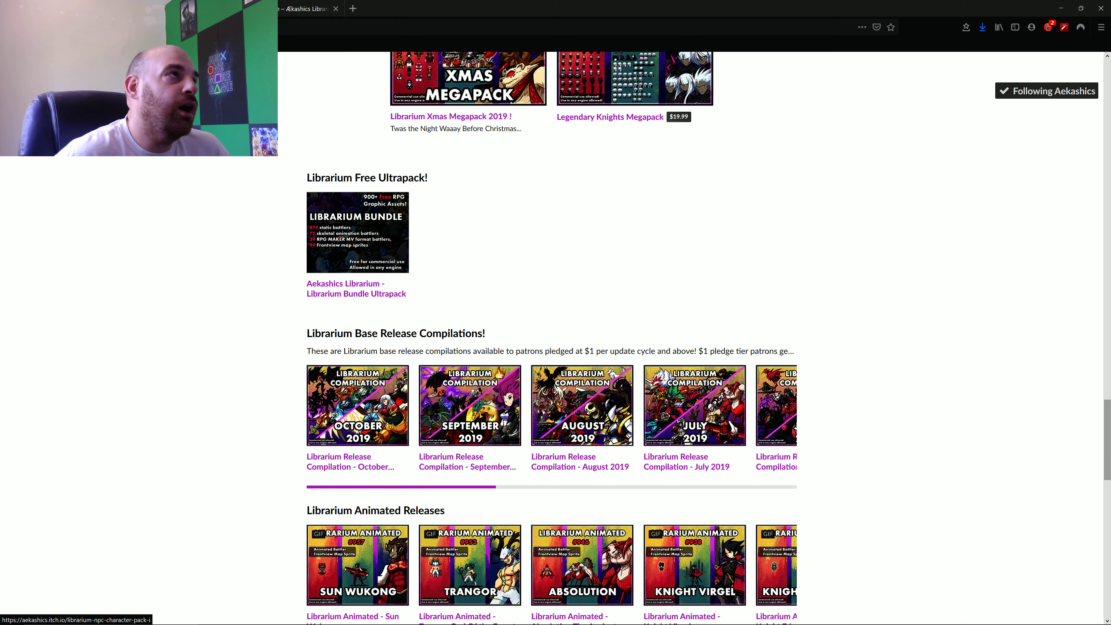
scroll(385, 262, up, 8)
- Bring up the Ækashics Librarium terms of use and read the usage and redistribution rules for base releases
click(306, 8)
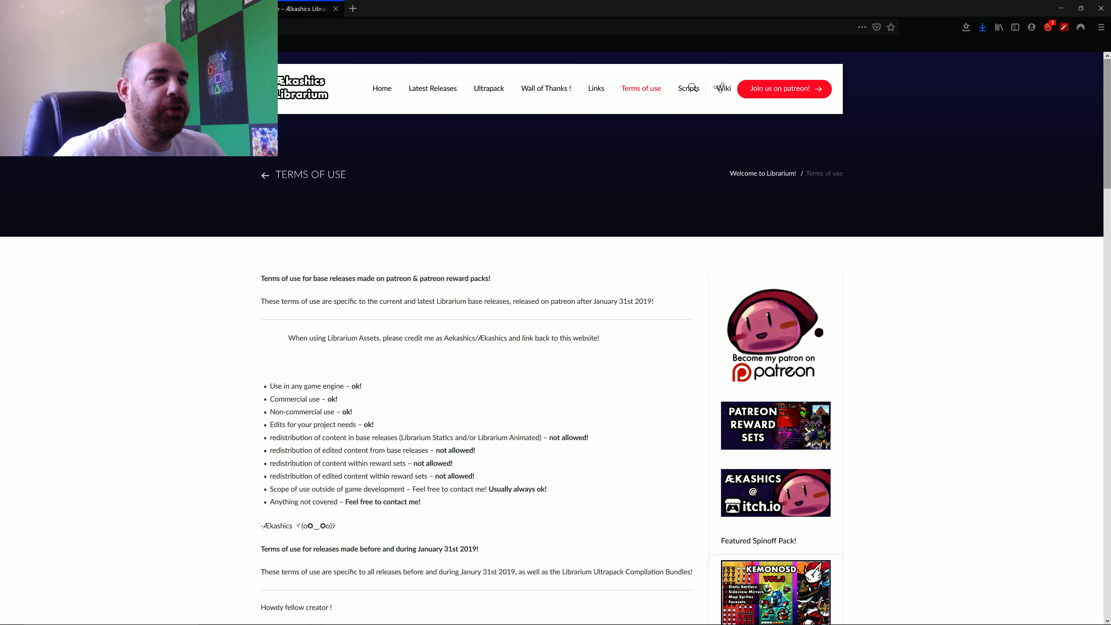
scroll(556, 350, down, 4)
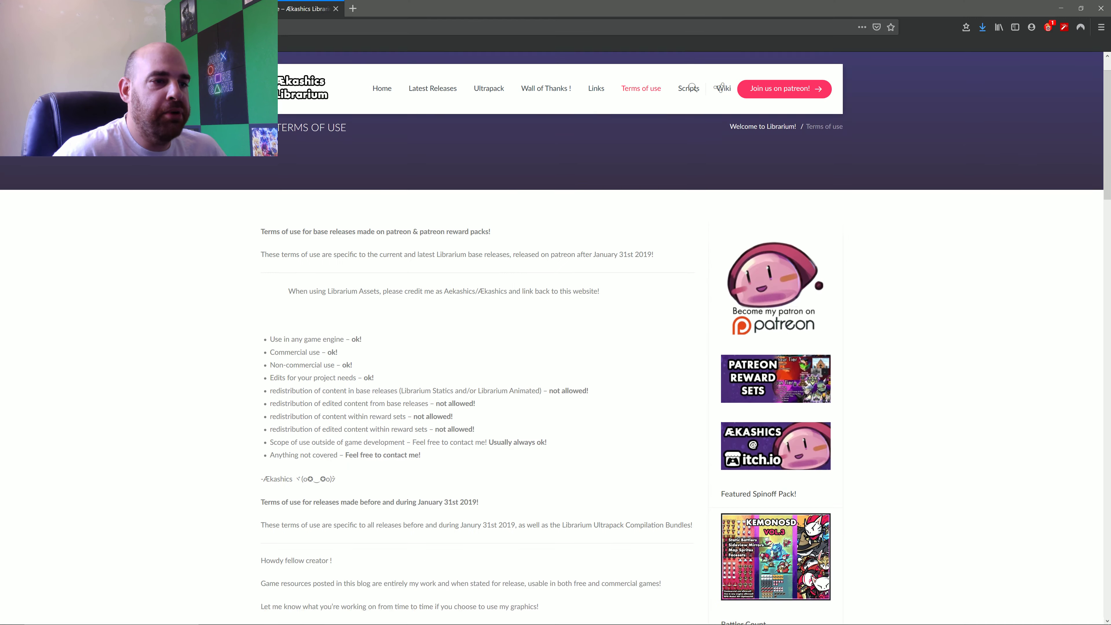
scroll(555, 350, up, 4)
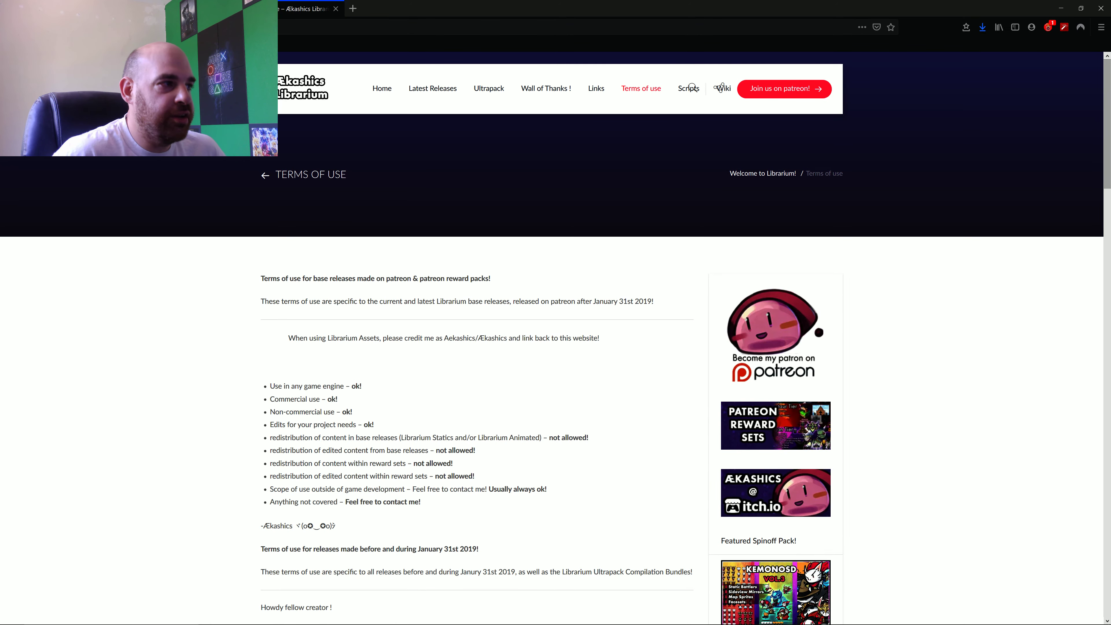
drag(270, 438, 588, 438)
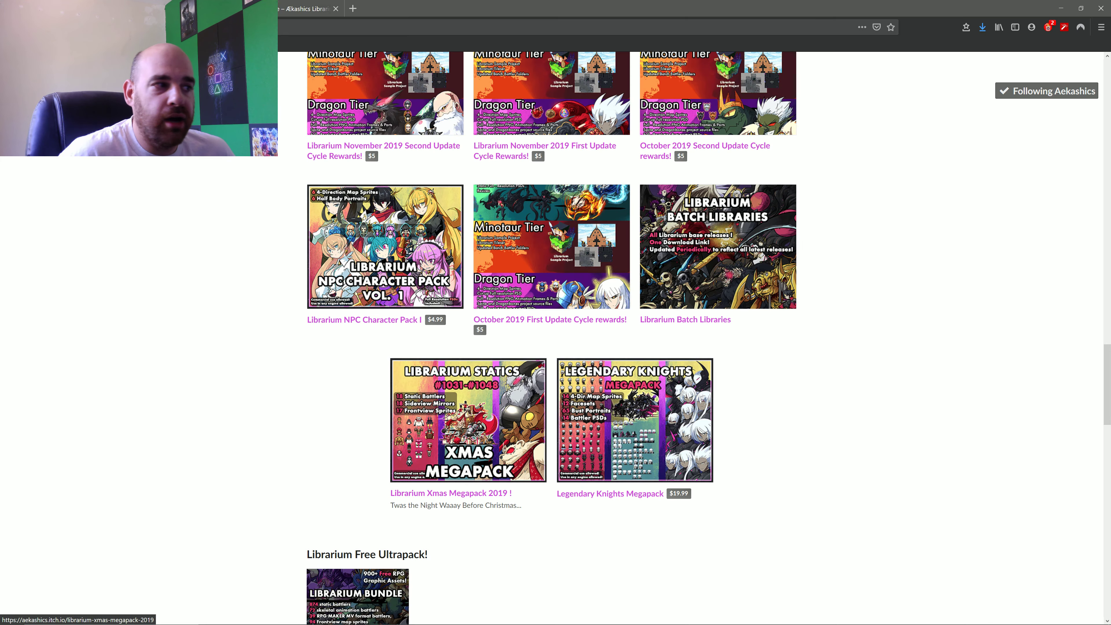
- Look over the Librarium Free Ultrapack and the Librarium Animated Releases on the Aekashics itch.io page
scroll(551, 337, down, 3)
scroll(551, 337, up, 4)
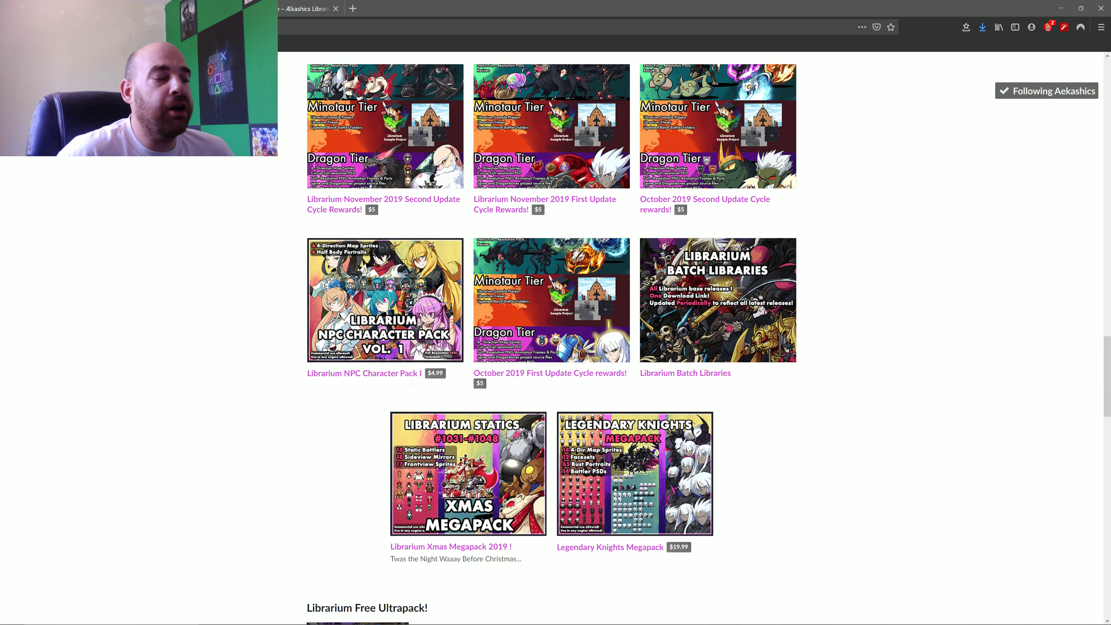
scroll(551, 337, down, 7)
scroll(551, 337, down, 4)
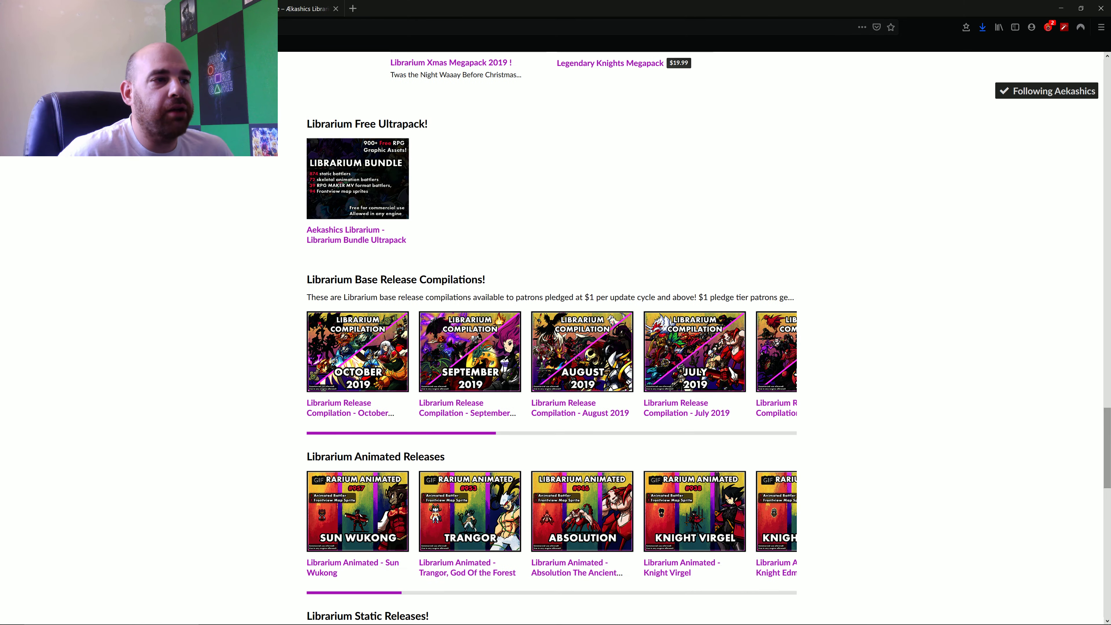
scroll(551, 337, up, 6)
- Put the browser away and launch DragonBonesPro
click(1061, 7)
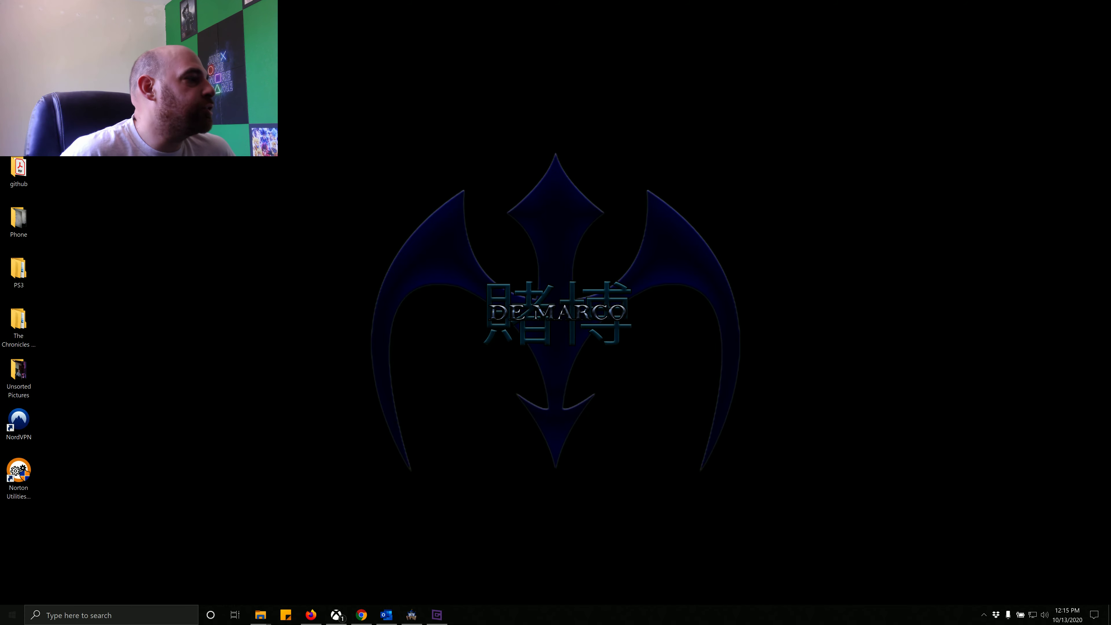
key(super)
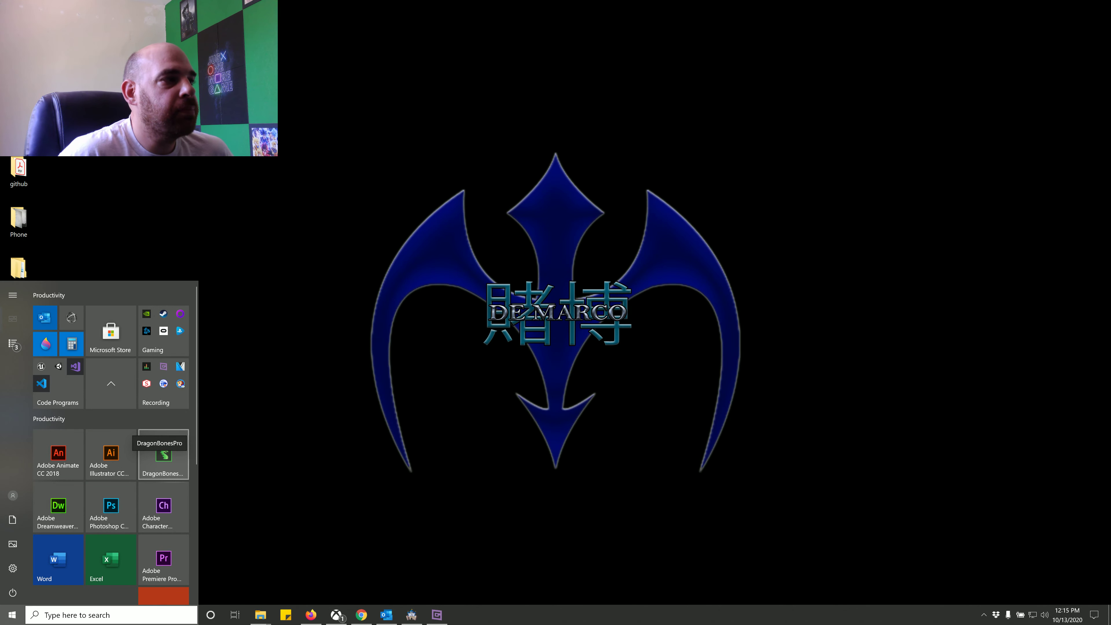
click(162, 458)
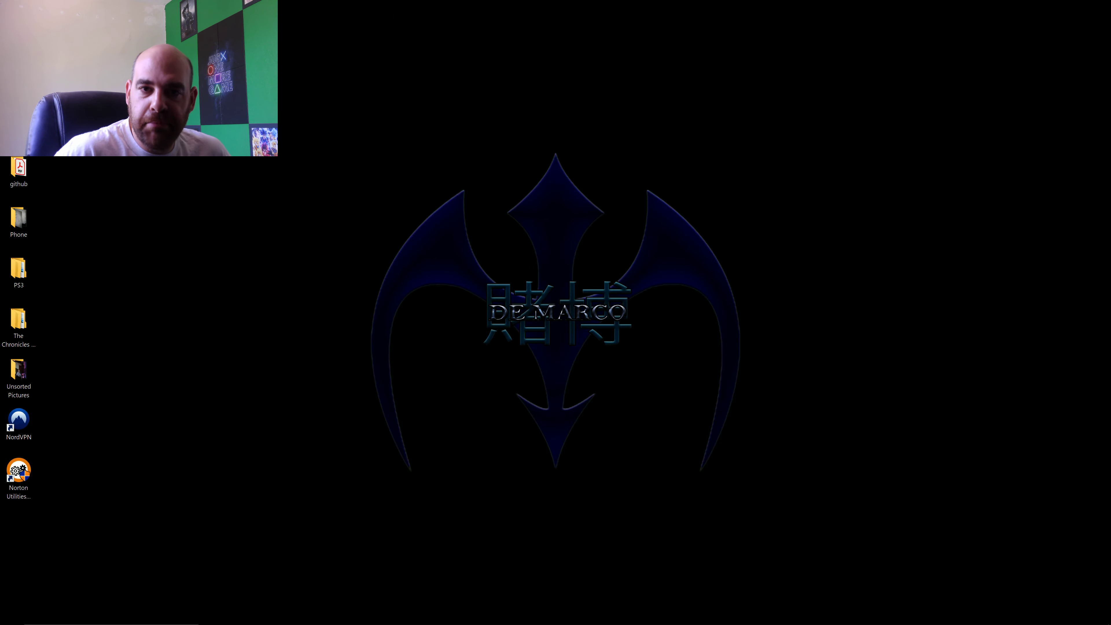
- Return to Firefox, open the Aekashics Librarium - Librarium Bundle Ultrapack page and proceed to its downloads without paying
mouse_move(386, 615)
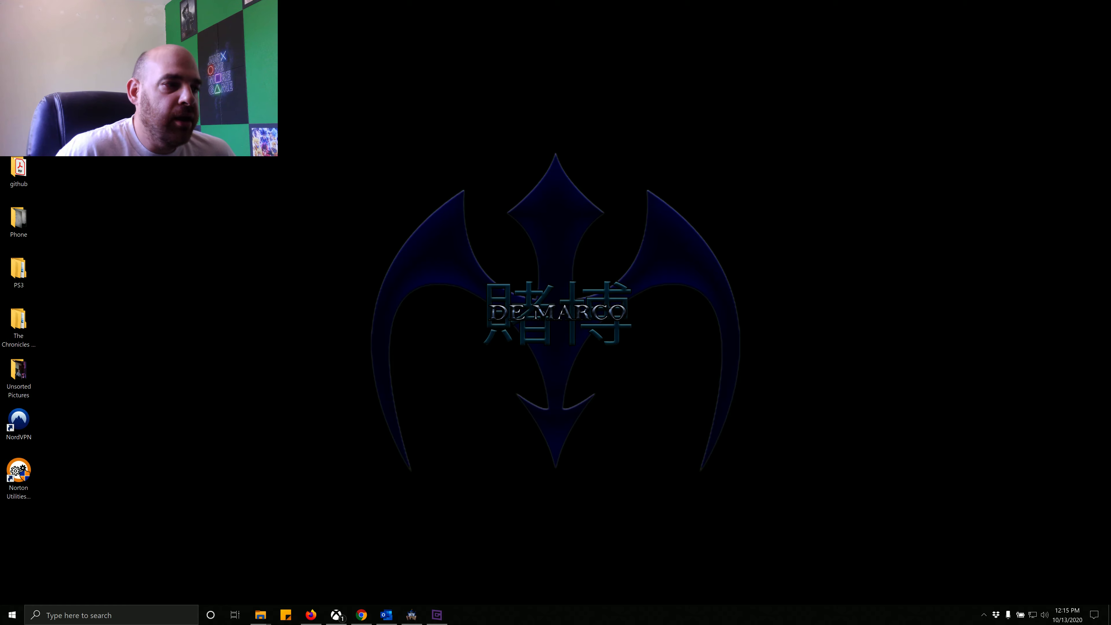
mouse_move(336, 615)
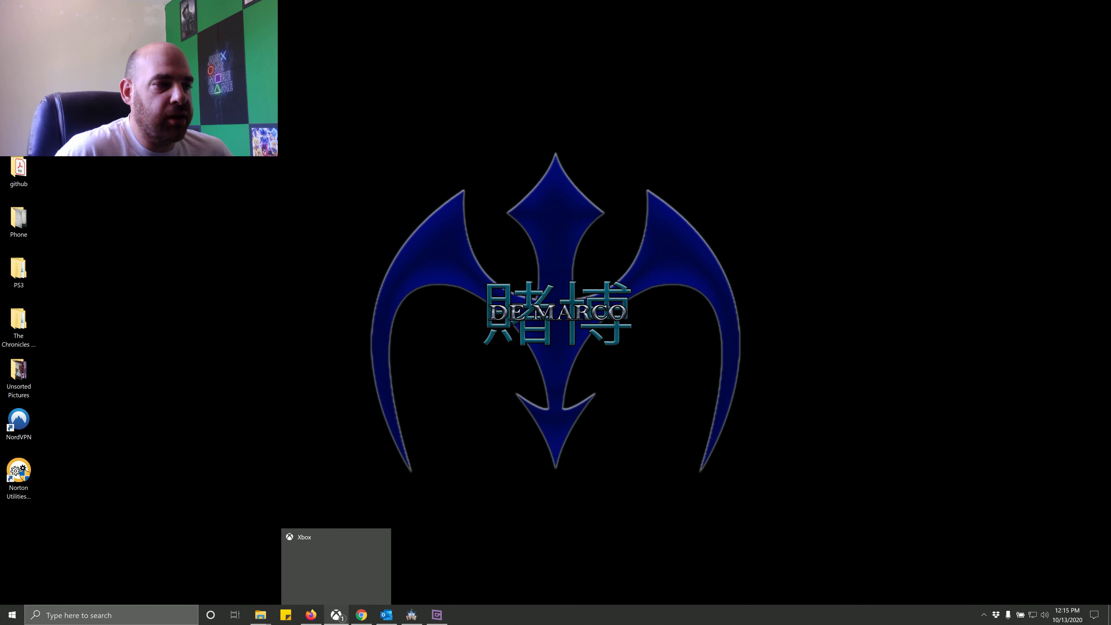
click(310, 615)
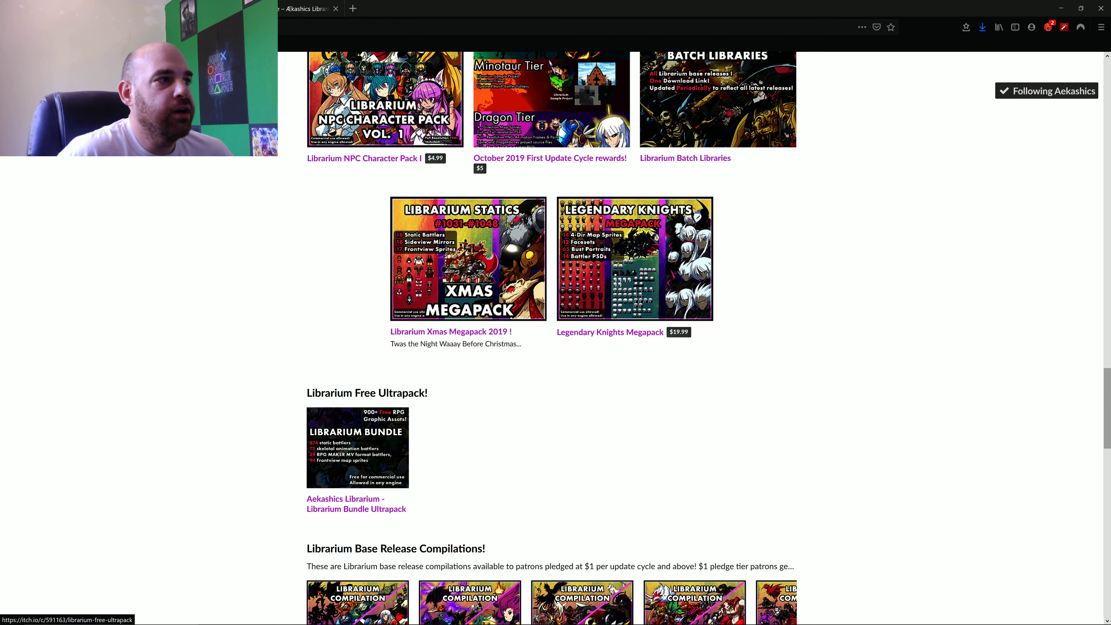
click(350, 503)
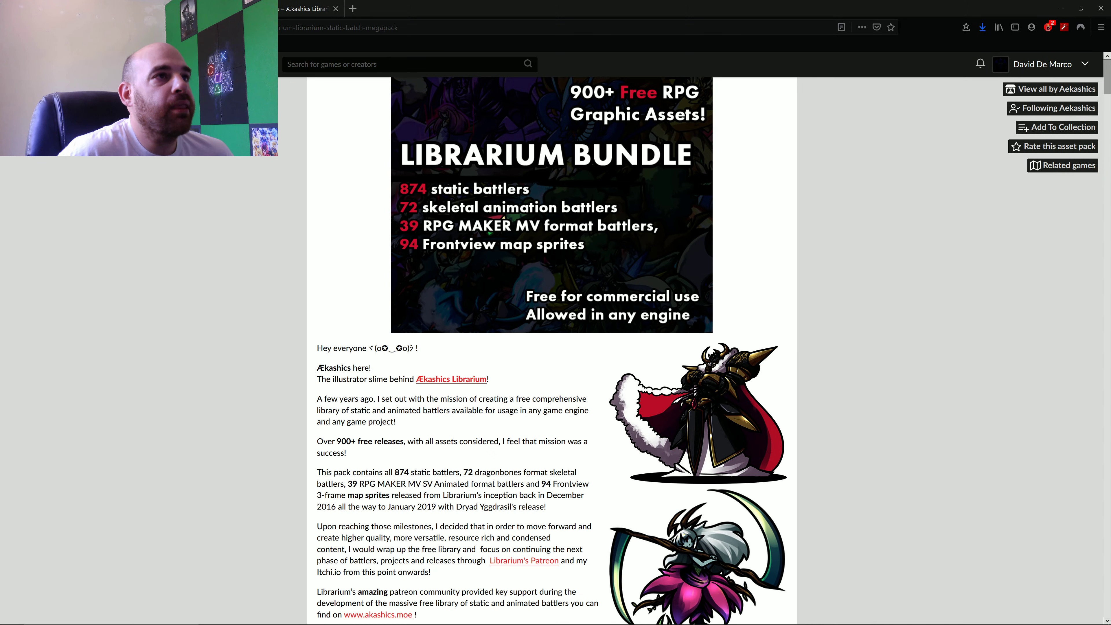
scroll(551, 337, down, 15)
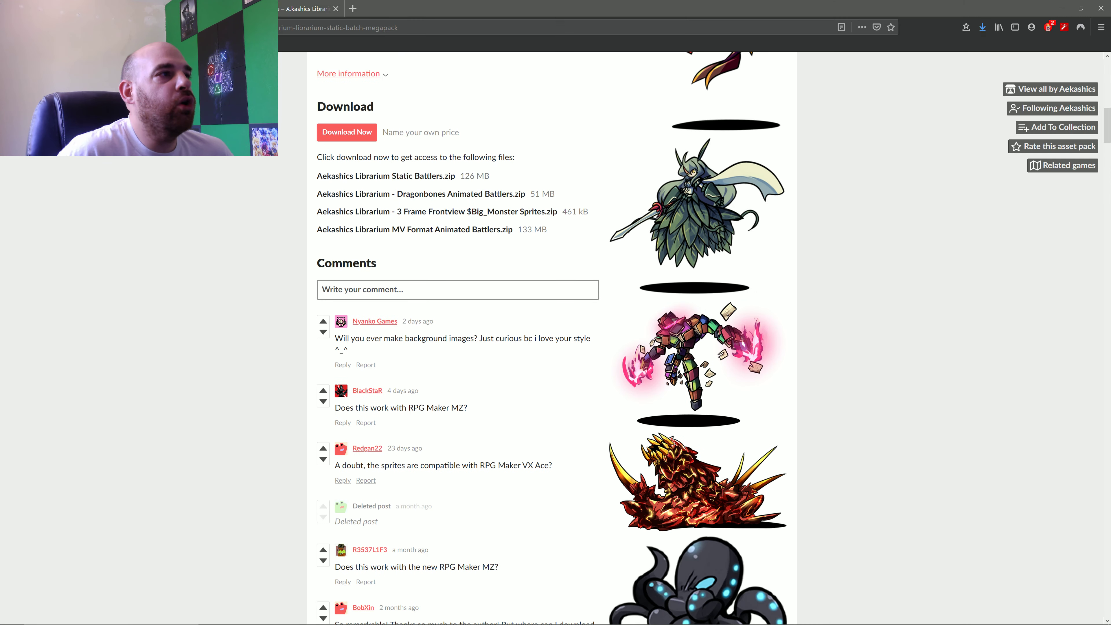
scroll(551, 337, up, 5)
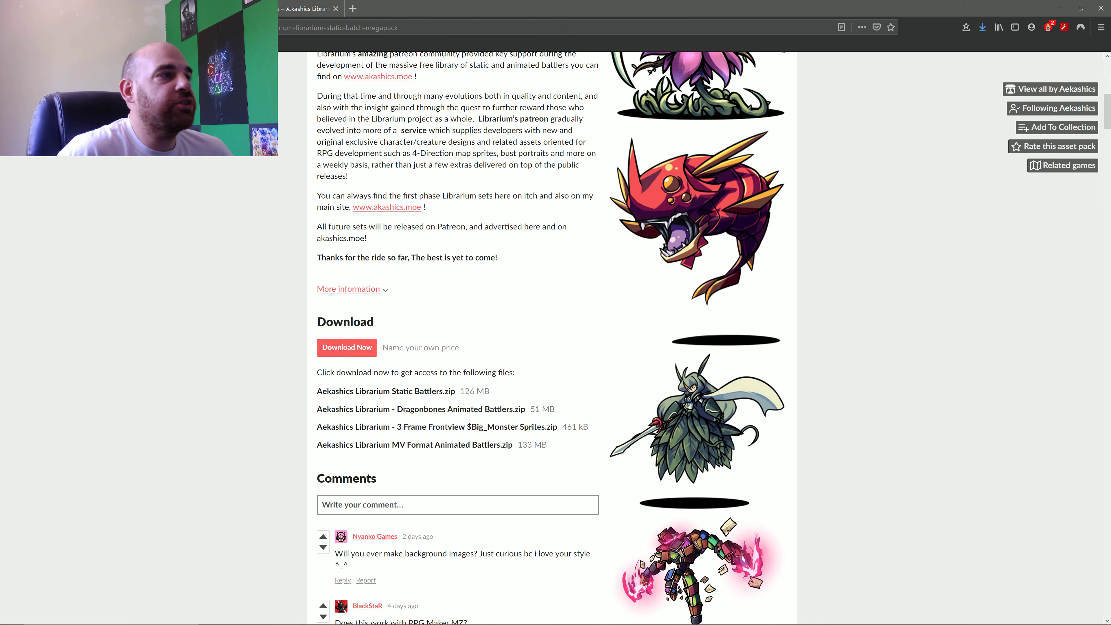
click(346, 347)
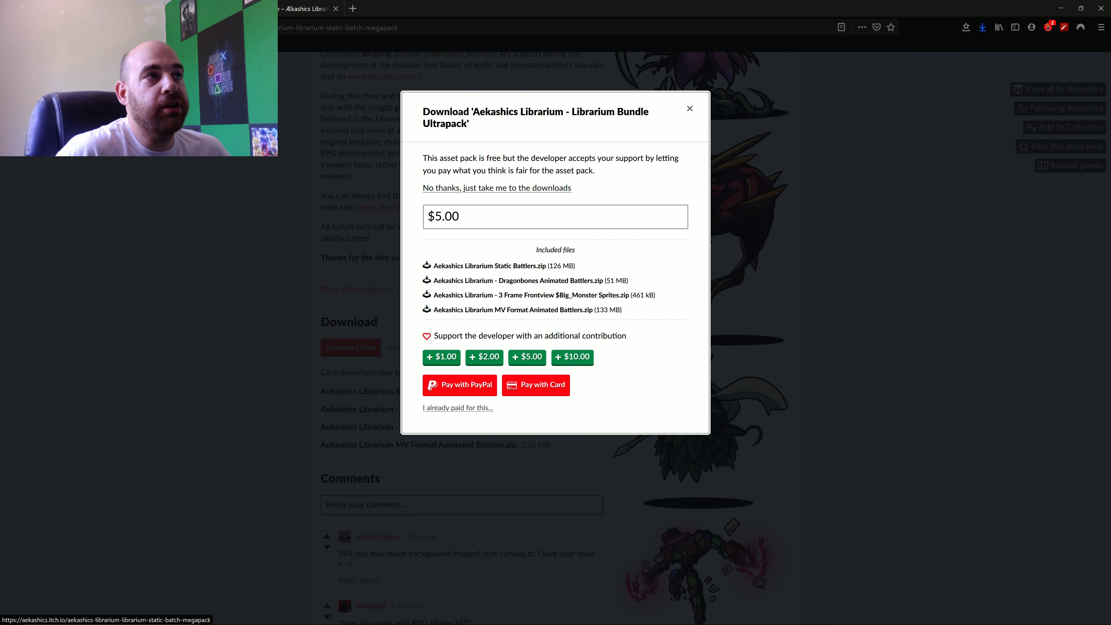
click(496, 188)
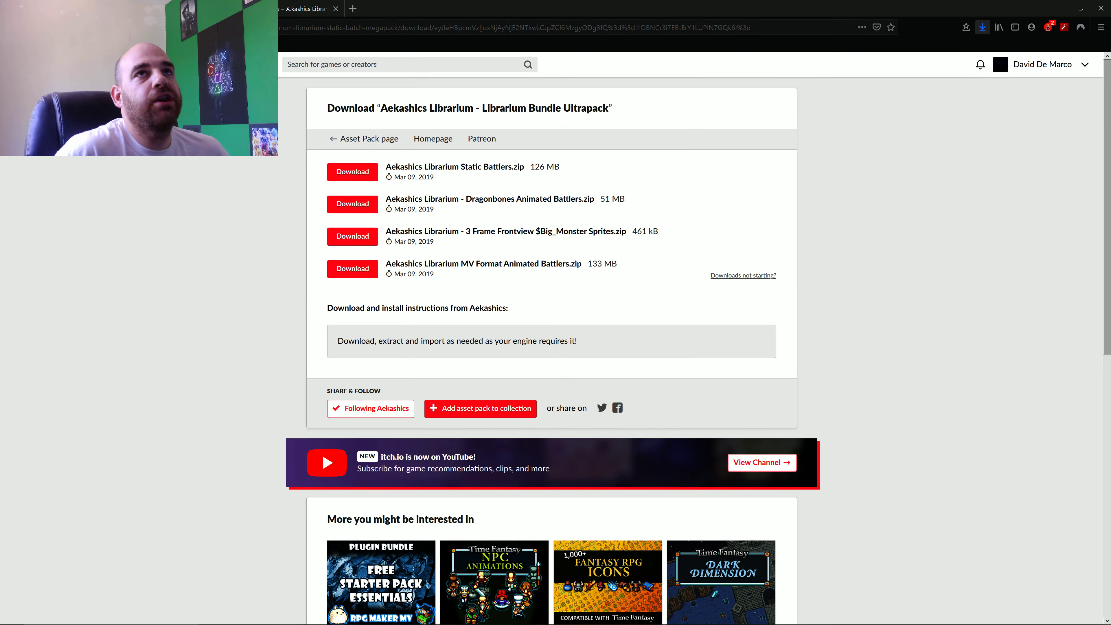
- Show the downloaded Aekashics Librarium - Dragonbones Animated Battlers.zip in its containing folder and maximize that window
right_click(982, 28)
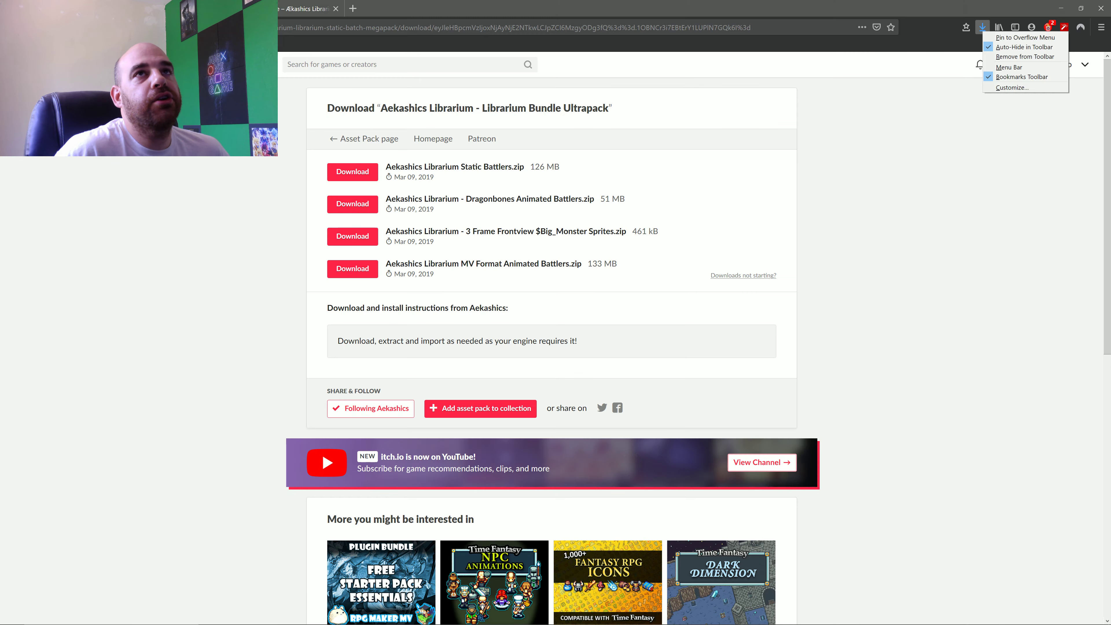
click(983, 28)
click(982, 28)
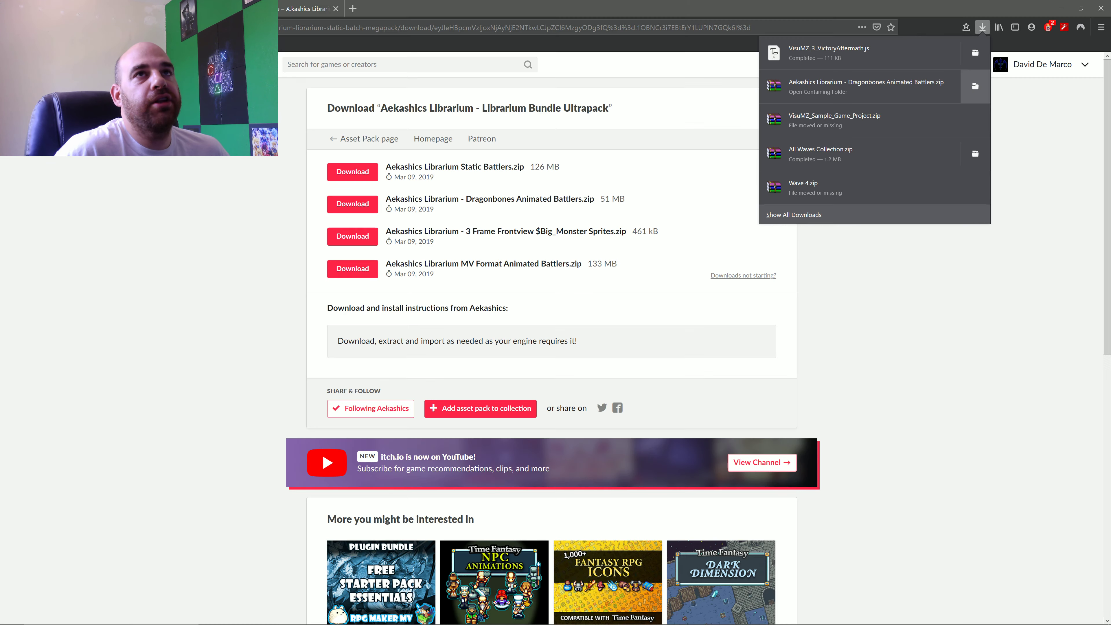
click(975, 86)
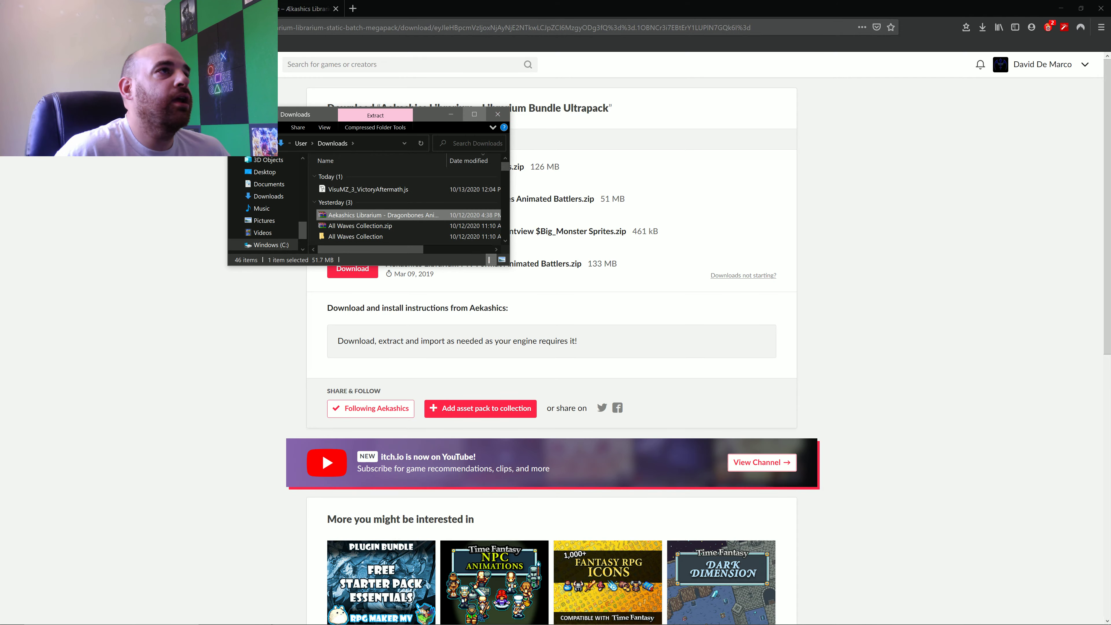
click(473, 114)
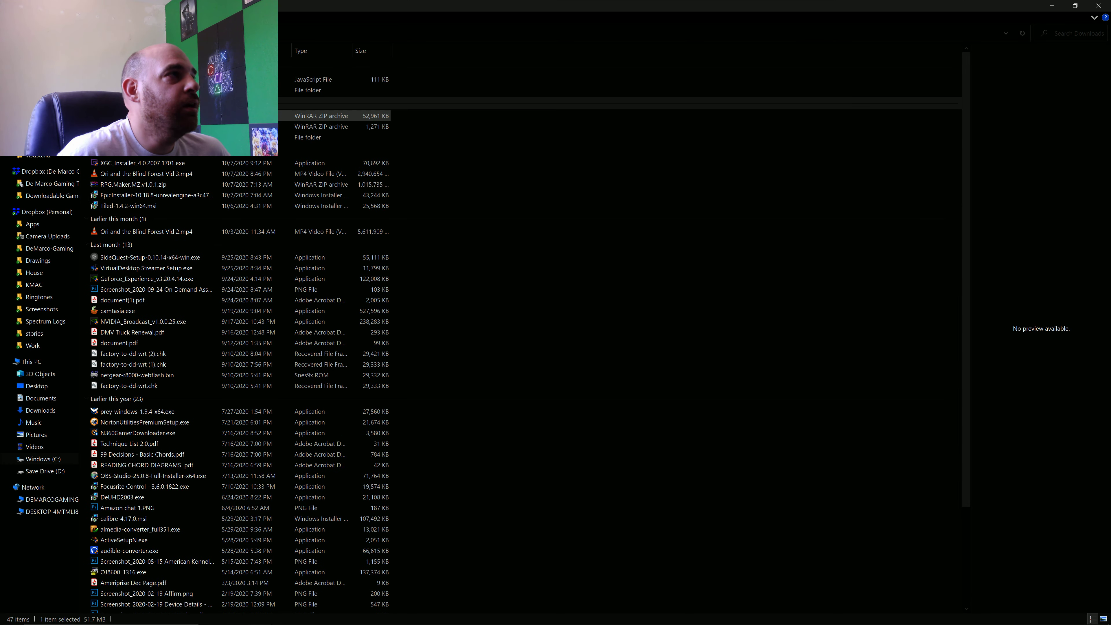
- Look through the extracted Dragonbones Battlers folder and the extraction options for the Ancient Automaton archive, then close the window
double_click(308, 90)
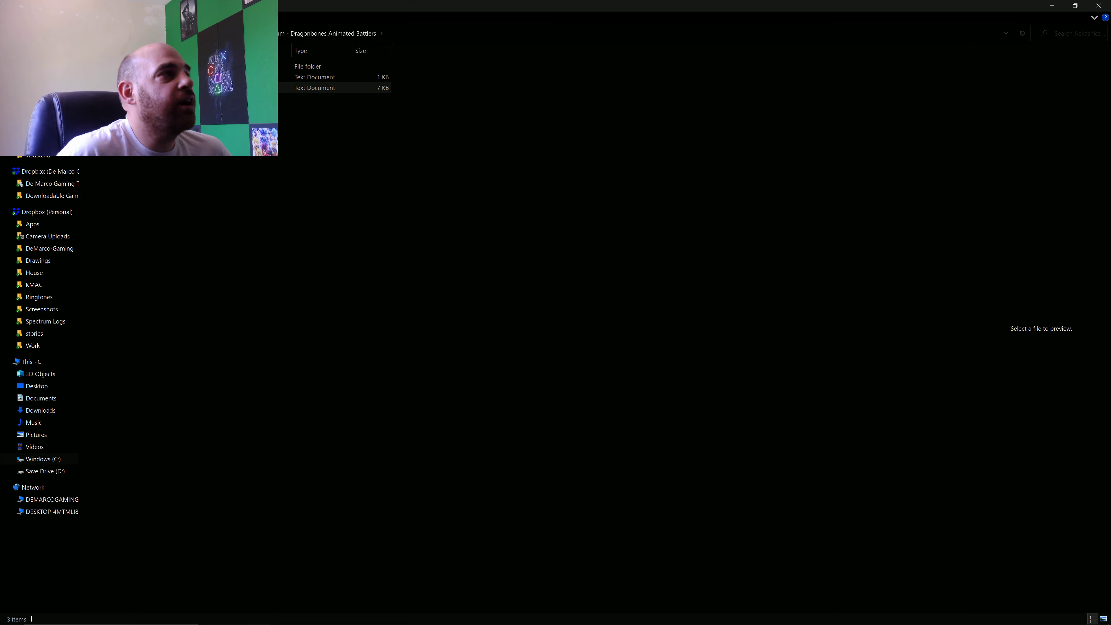
click(332, 77)
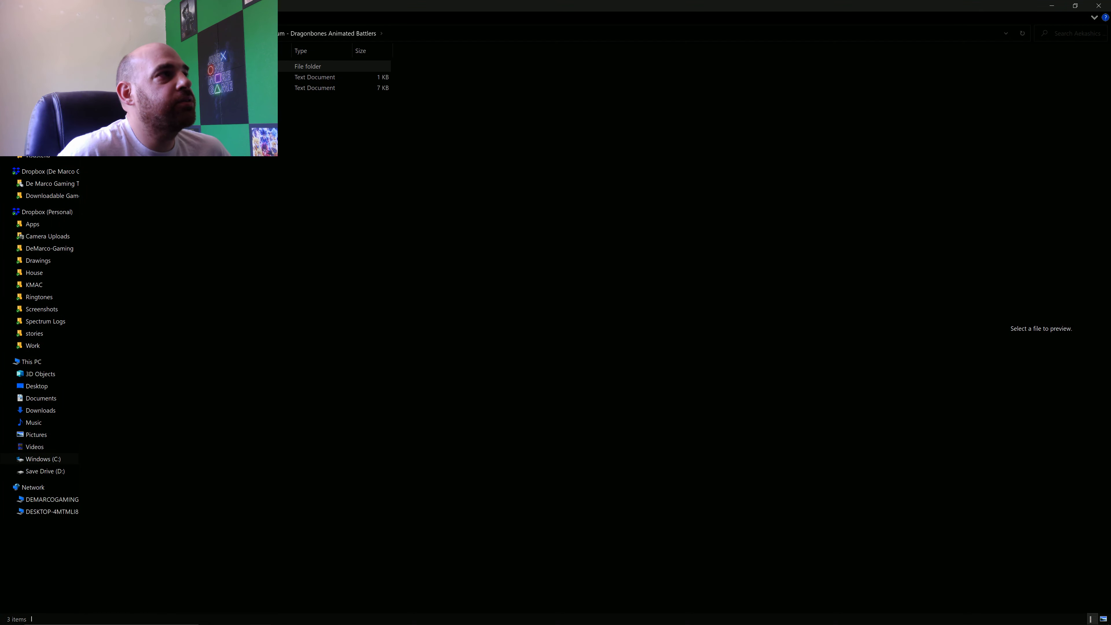
double_click(307, 66)
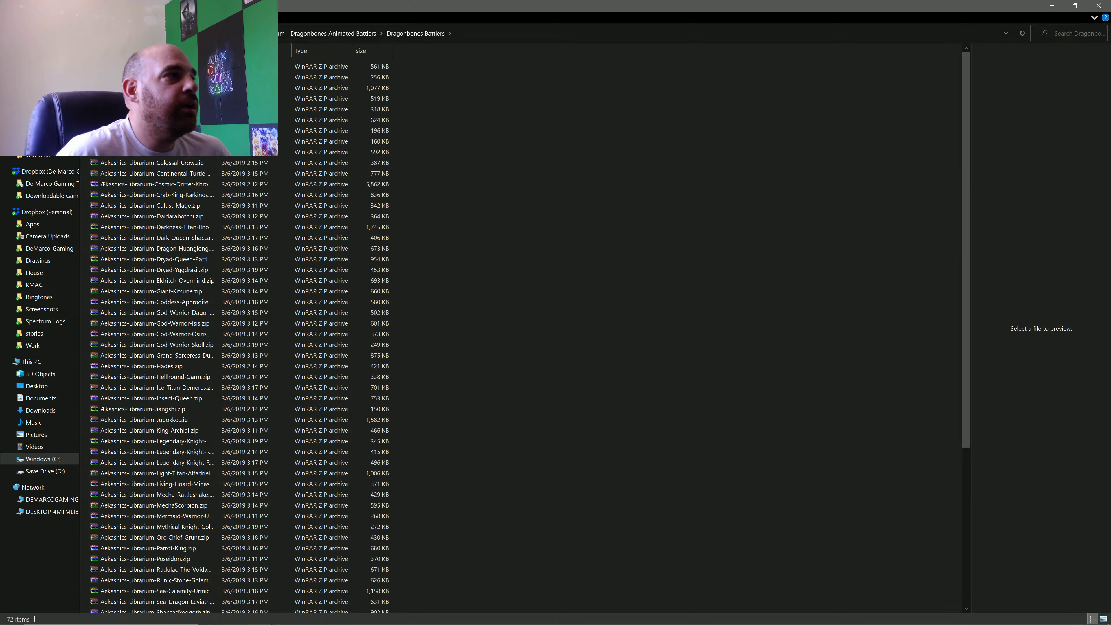
scroll(153, 551, down, 7)
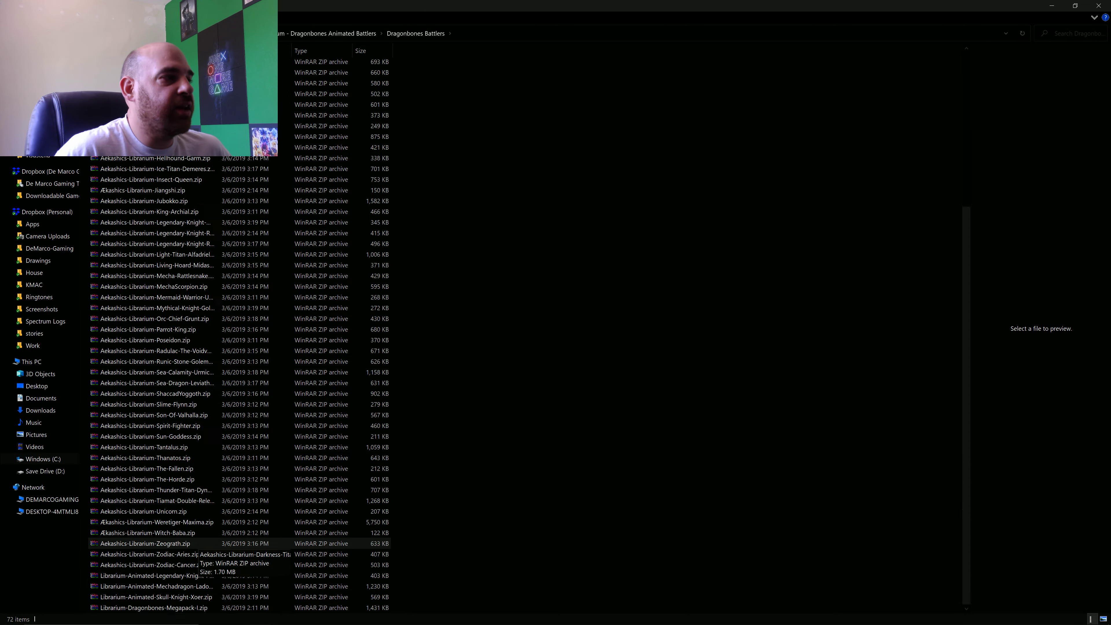
scroll(153, 529, up, 7)
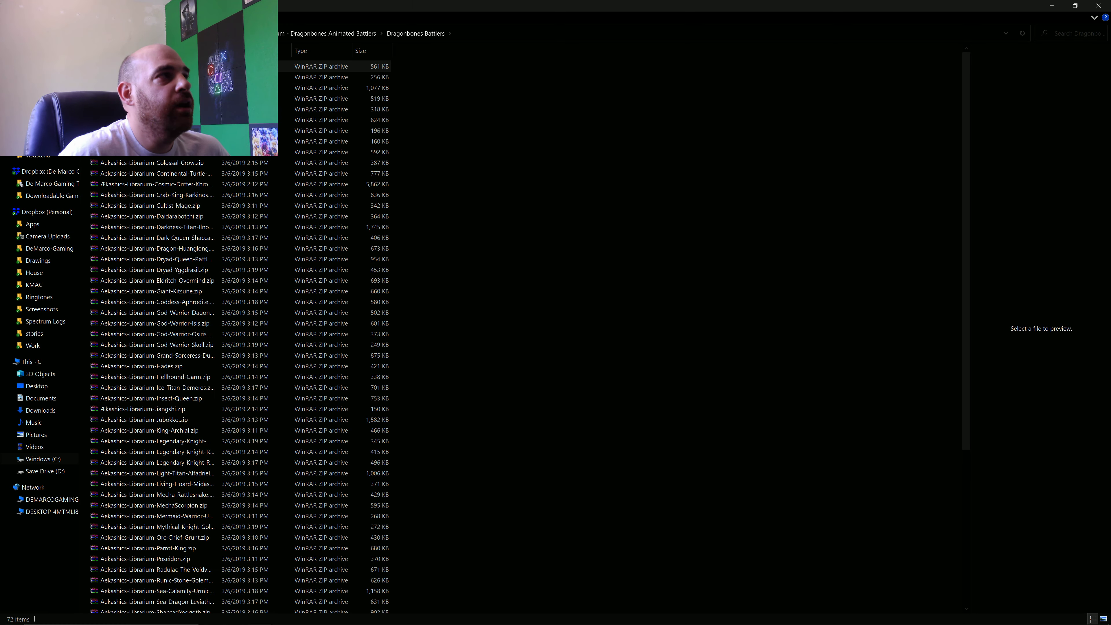
right_click(189, 66)
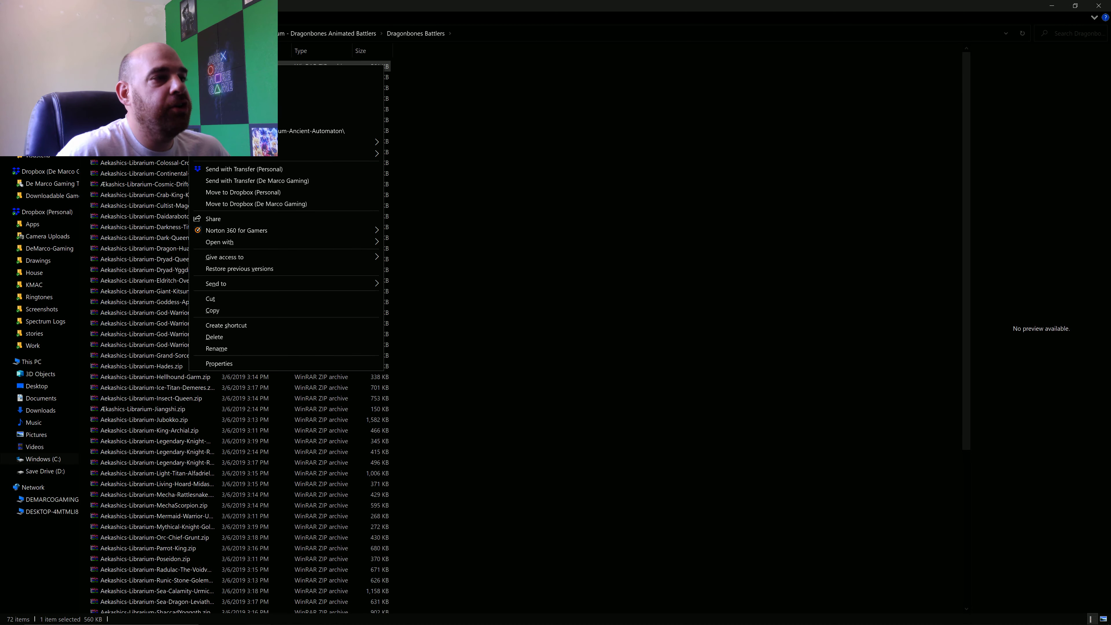
key(Escape)
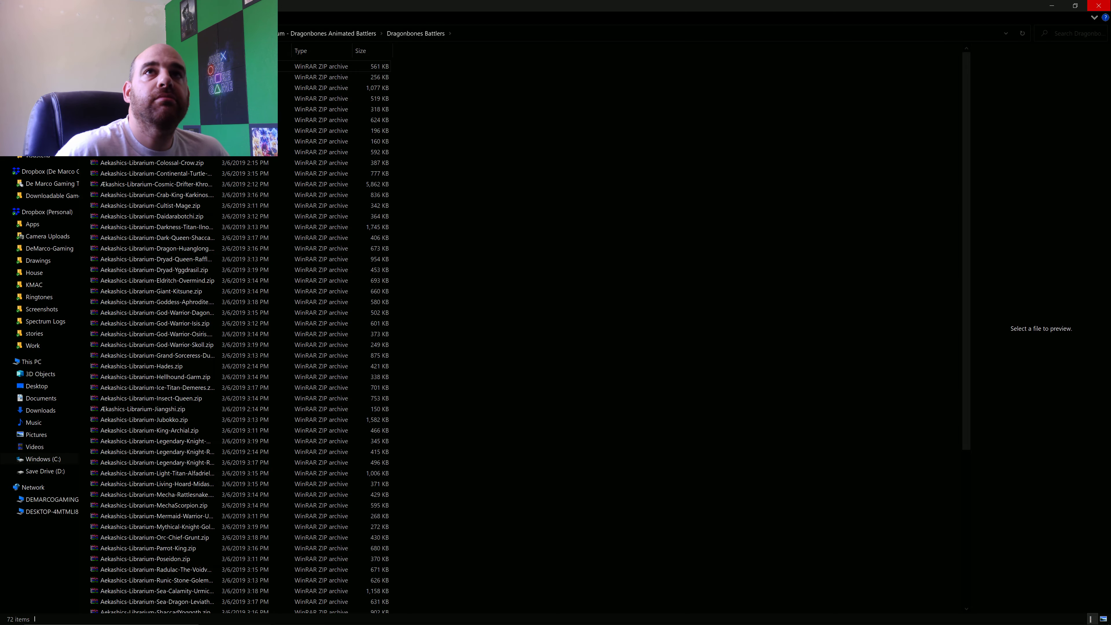
click(1098, 5)
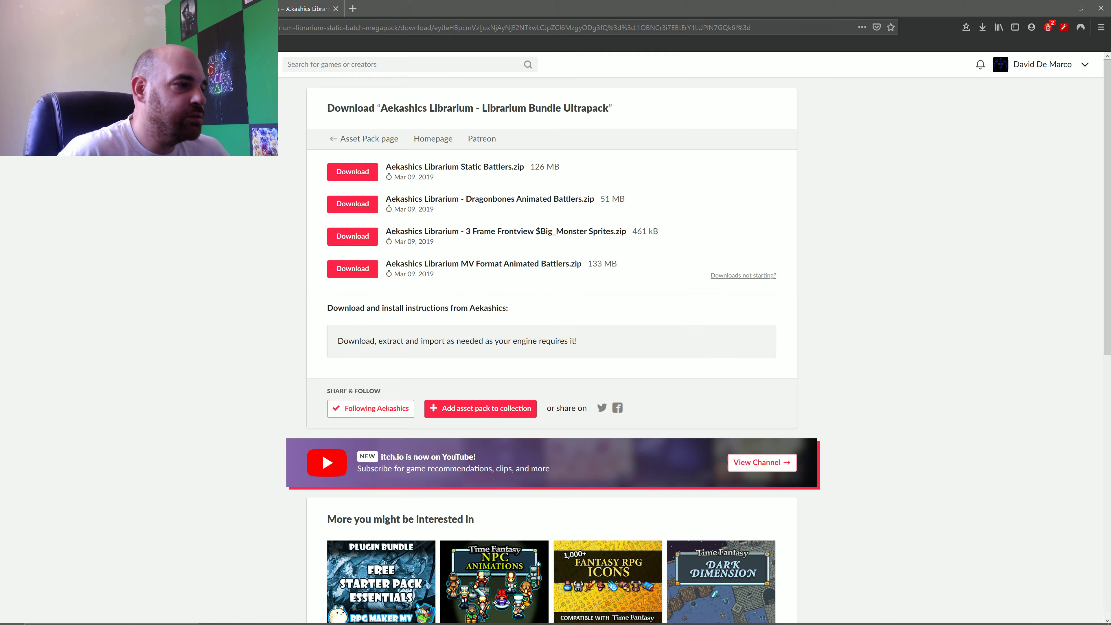
- Switch to RPG Maker MZ and view the Duesa enemy's DragonBone settings in the database, closing it without changes
mouse_move(311, 615)
click(437, 614)
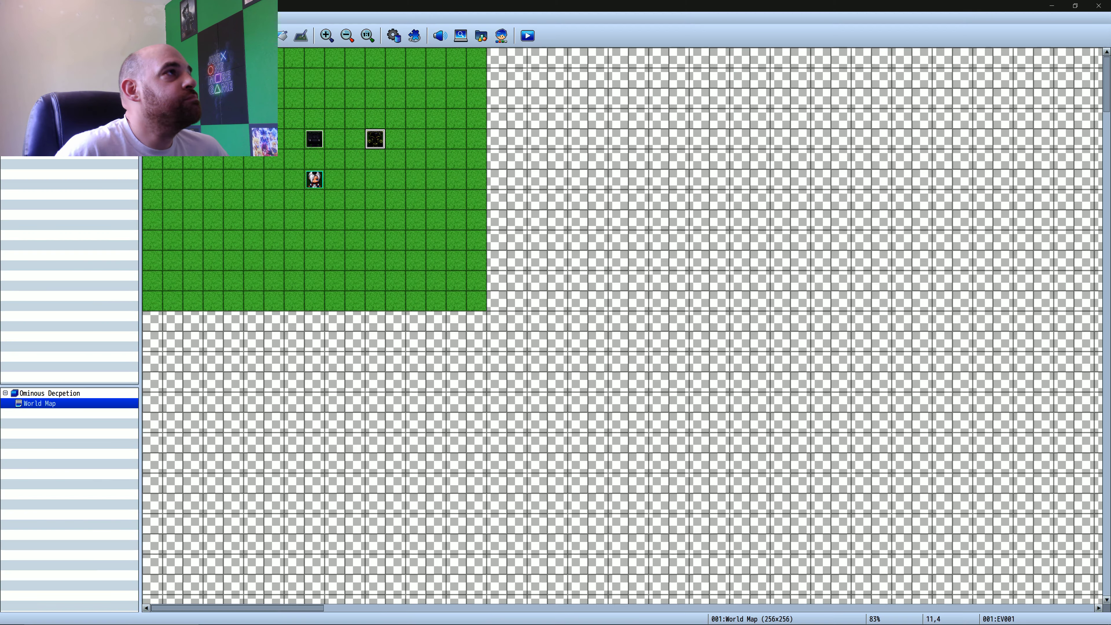
key(F9)
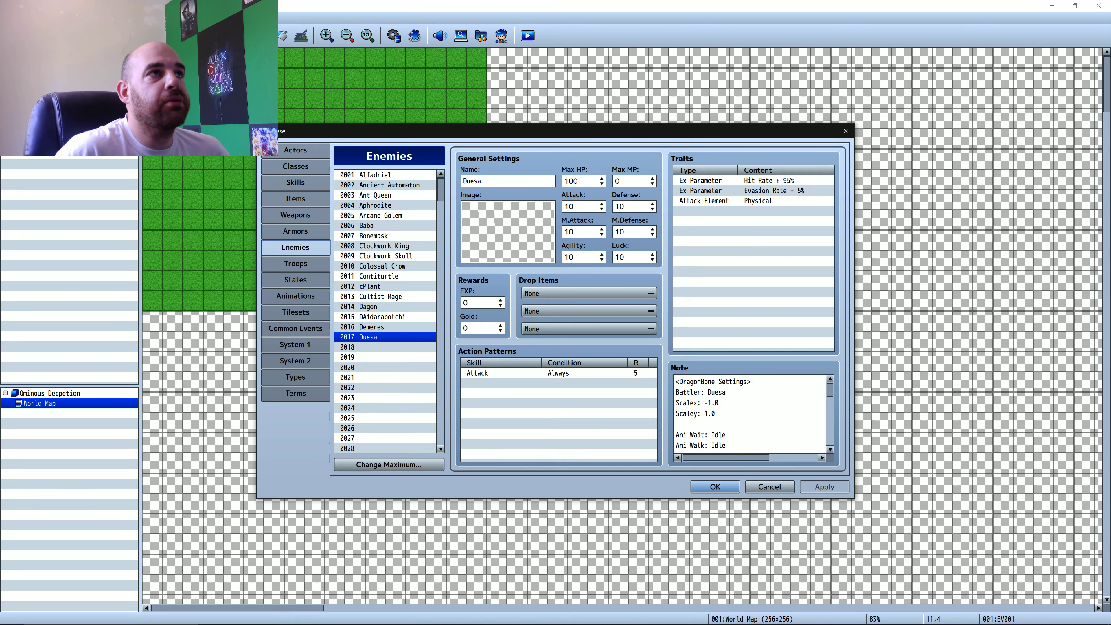
drag(581, 131, 817, 112)
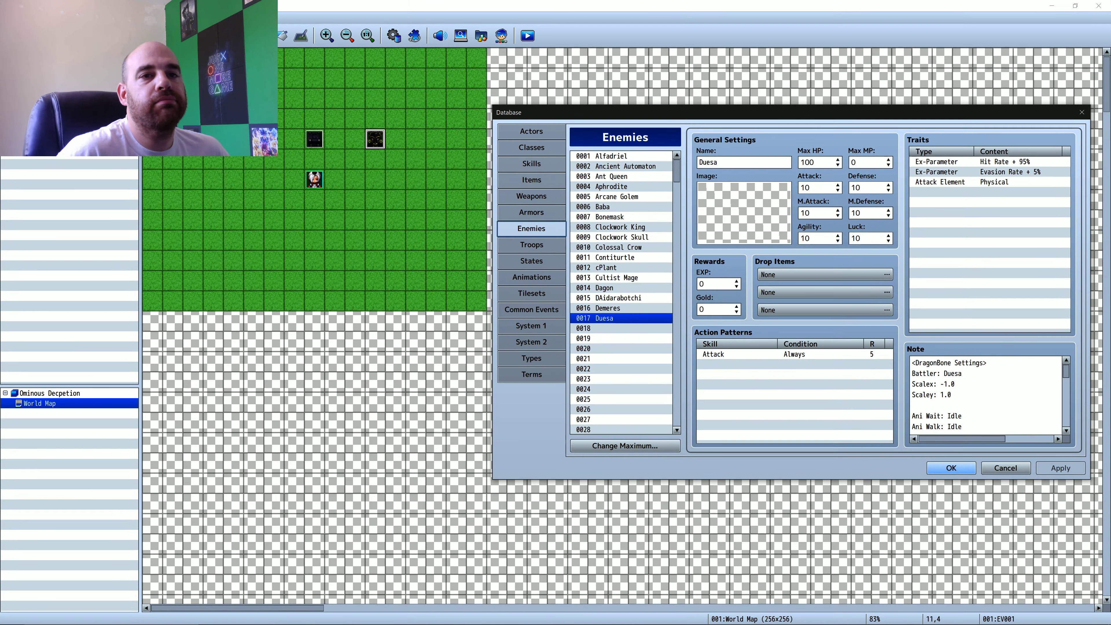
key(Escape)
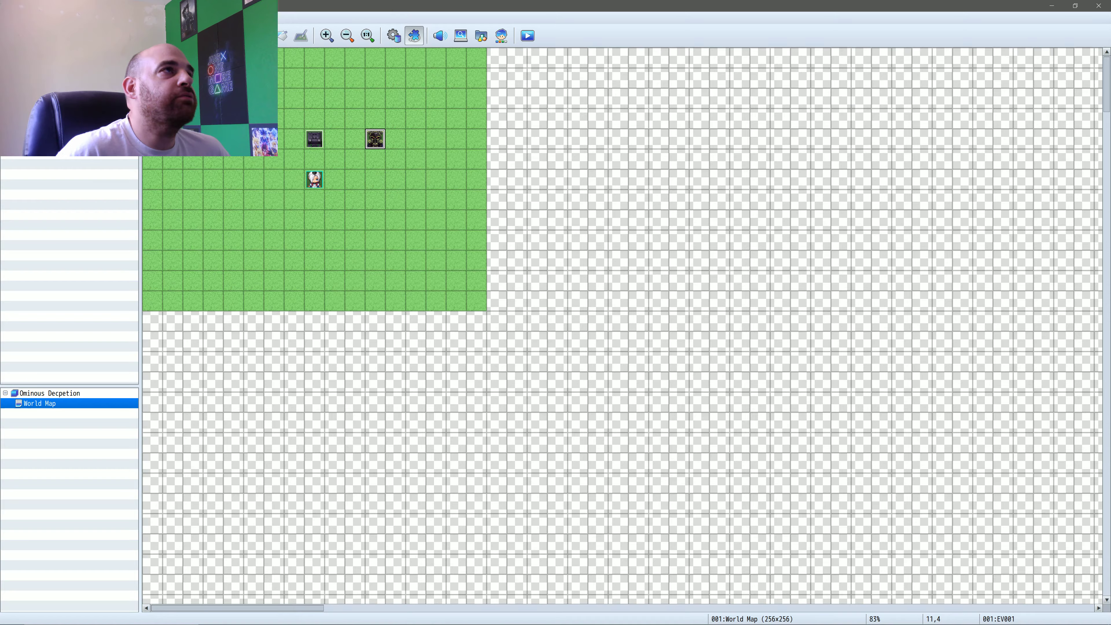
- Bring up the project's Plugin Manager, set it aside, and show the dragonbones_assets folder beside it
click(414, 36)
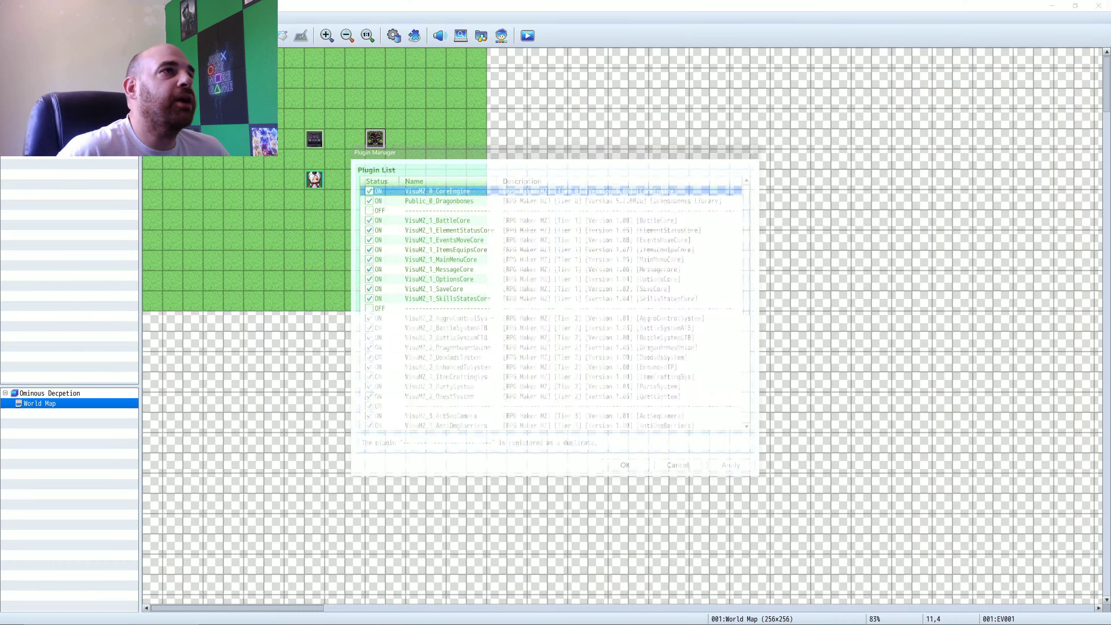
drag(615, 153, 281, 94)
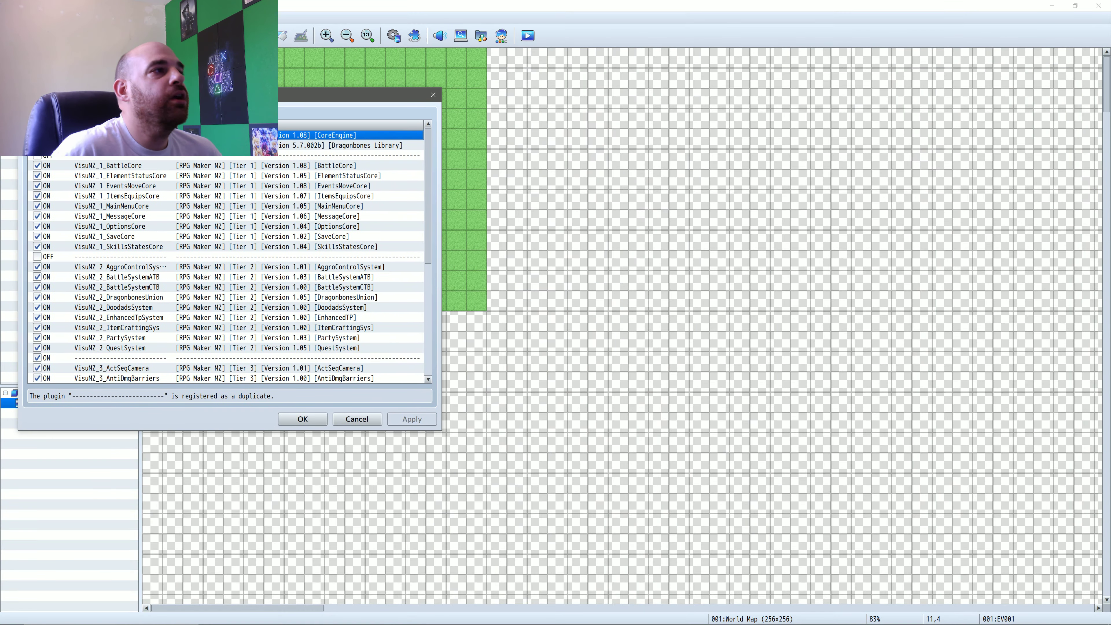
mouse_move(260, 615)
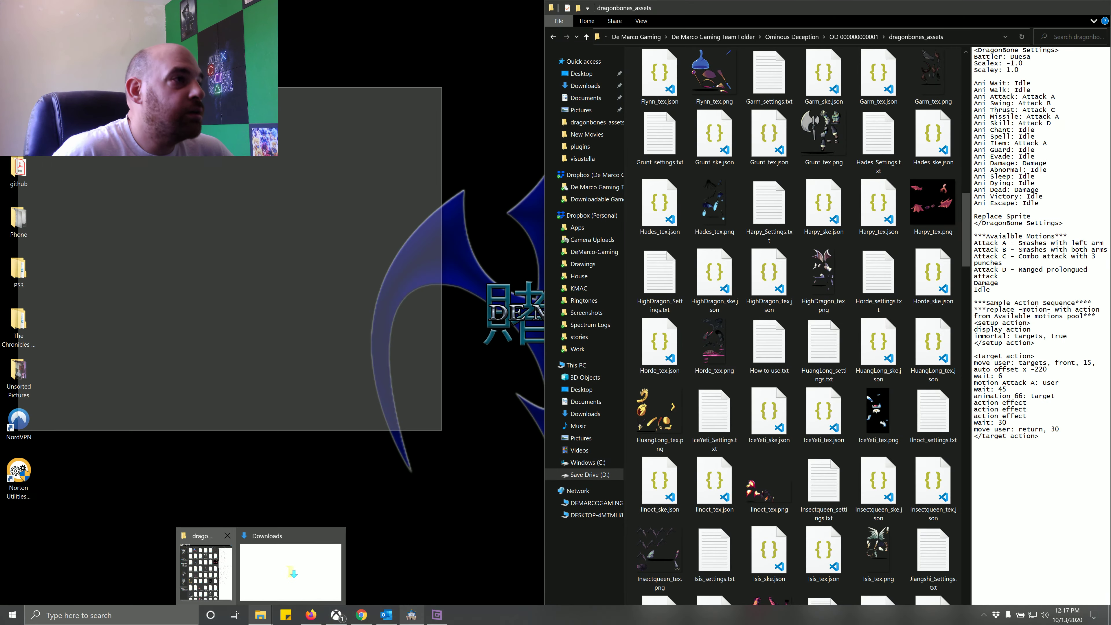
click(206, 568)
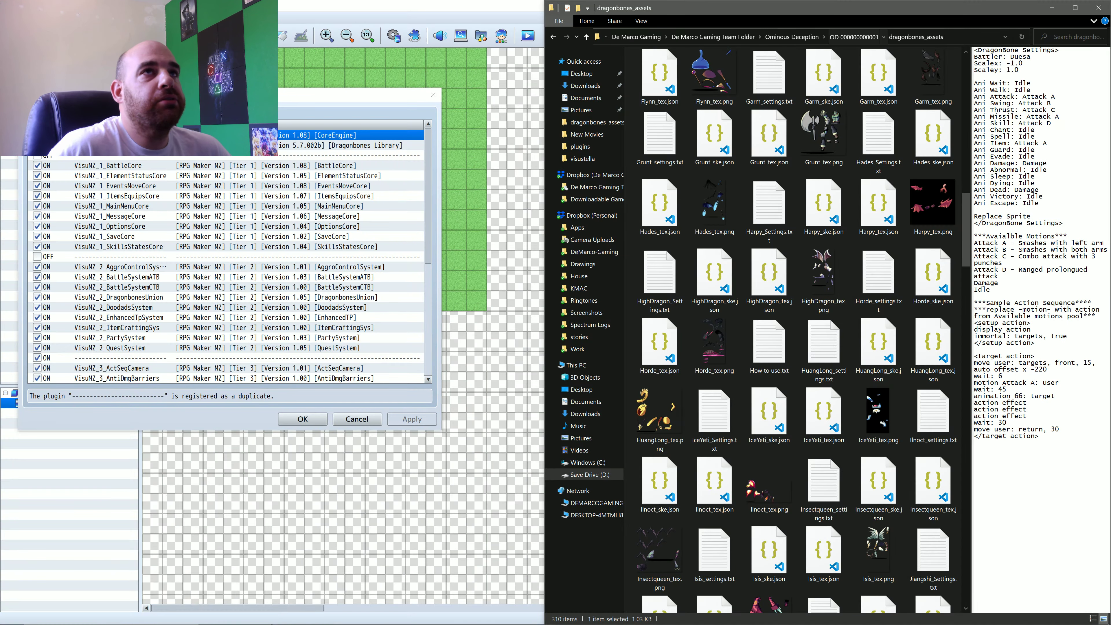
click(853, 37)
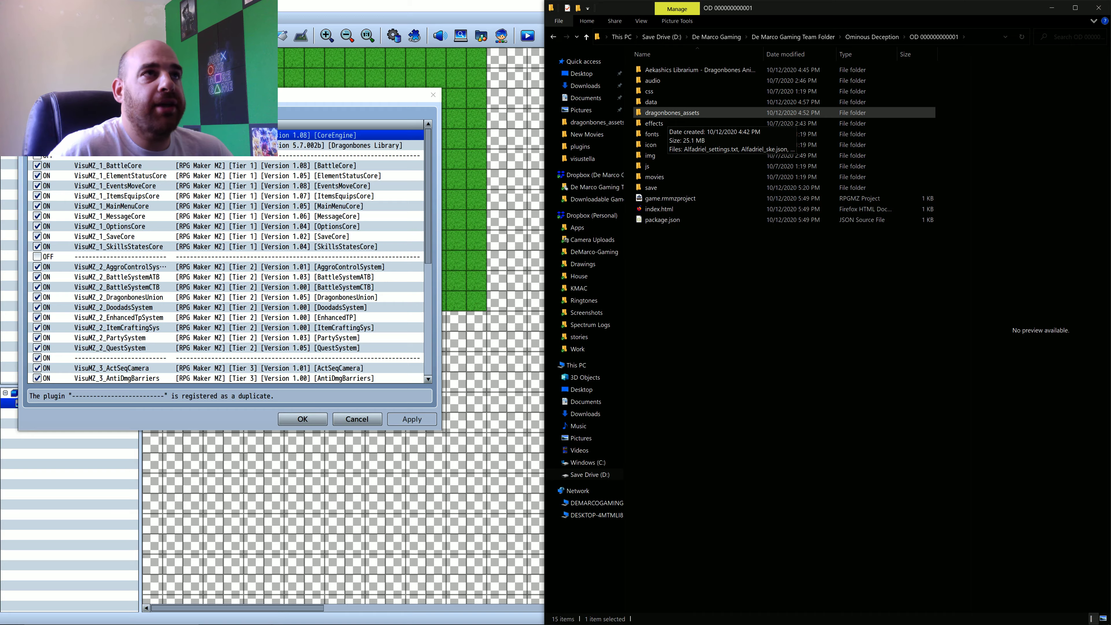
key(F2)
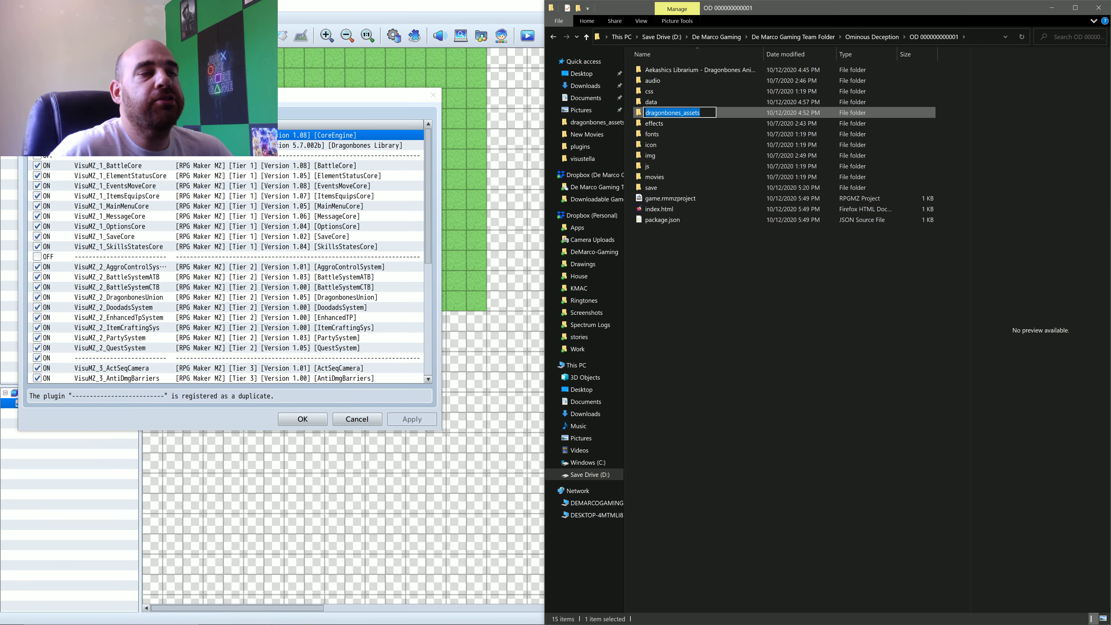
click(691, 245)
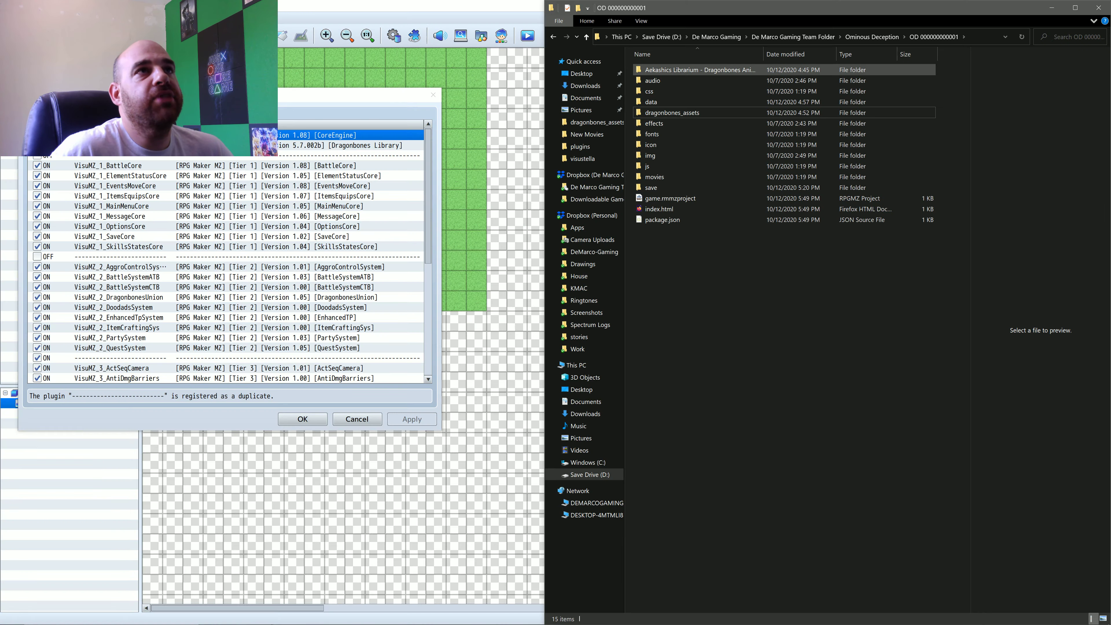
- Open the project's Aekashics Librarium - Dragonbones Animated Battlers folder and look over its subfolders and sprite files
double_click(700, 70)
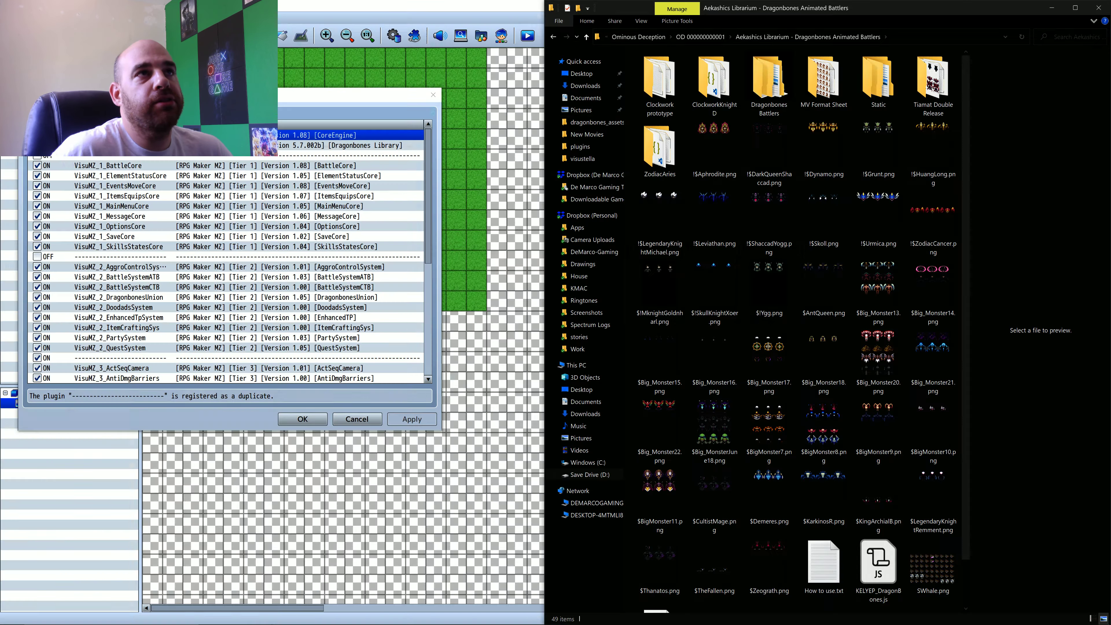
scroll(831, 372, down, 1)
scroll(833, 357, up, 1)
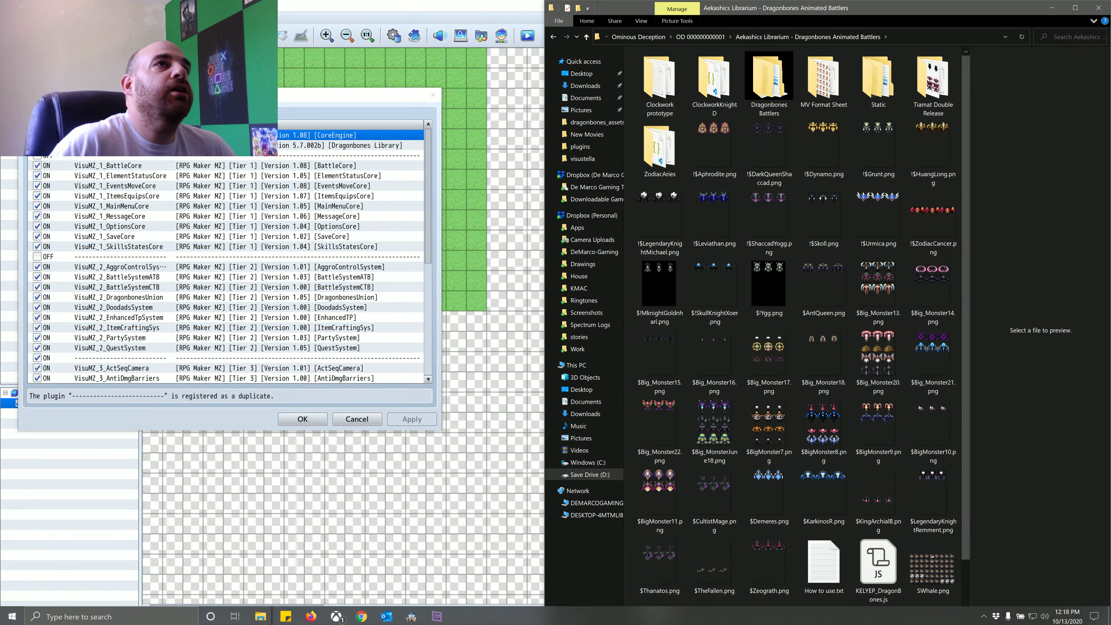
- Look over the archives in the Dragonbones Battlers folder, and preview Alfadriel_settings.txt in the project's dragonbones_assets folder
double_click(768, 77)
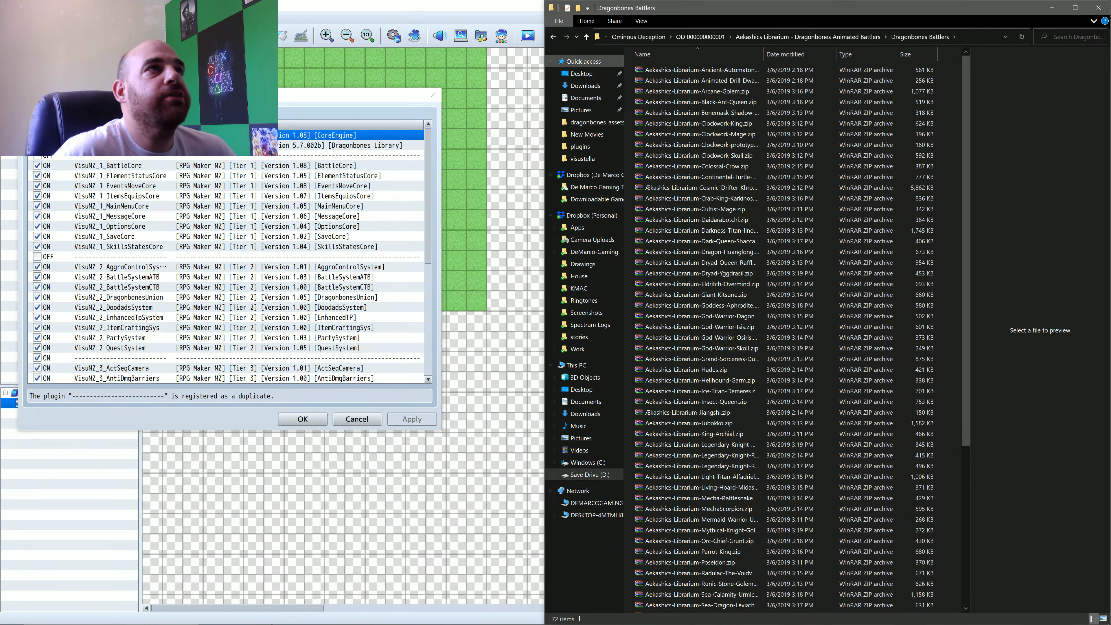
key(alt+Left)
key(alt+Left)
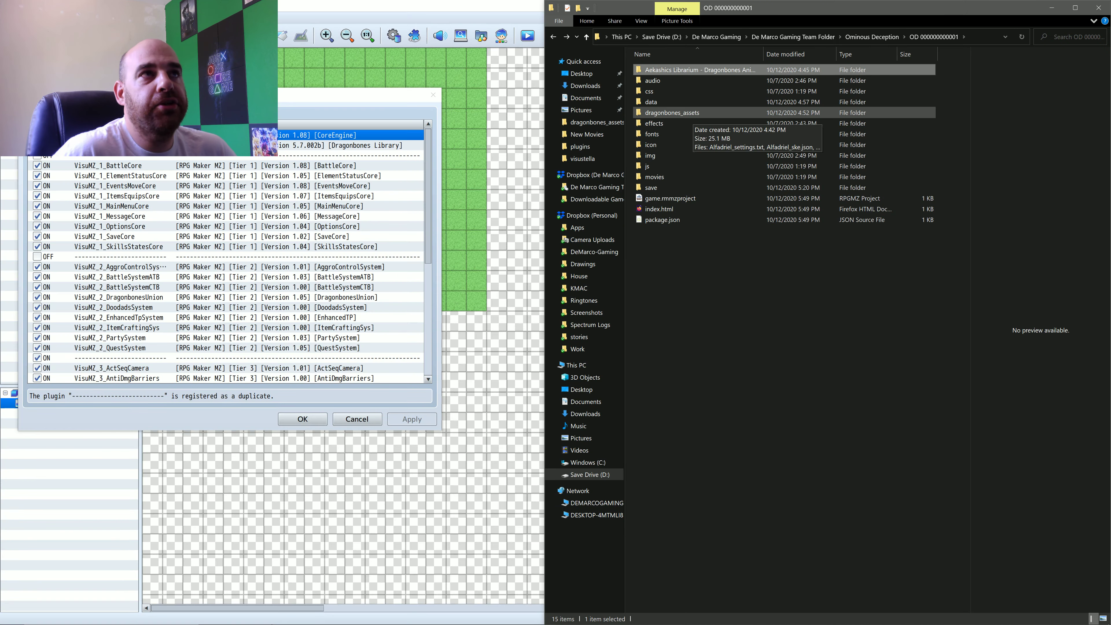
double_click(682, 112)
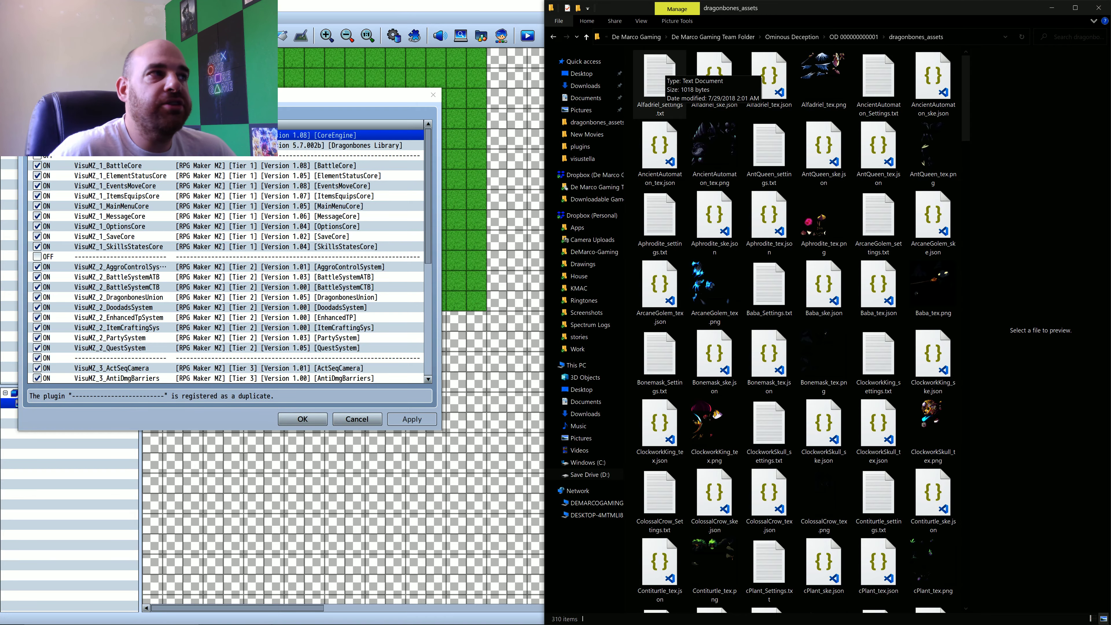
click(660, 72)
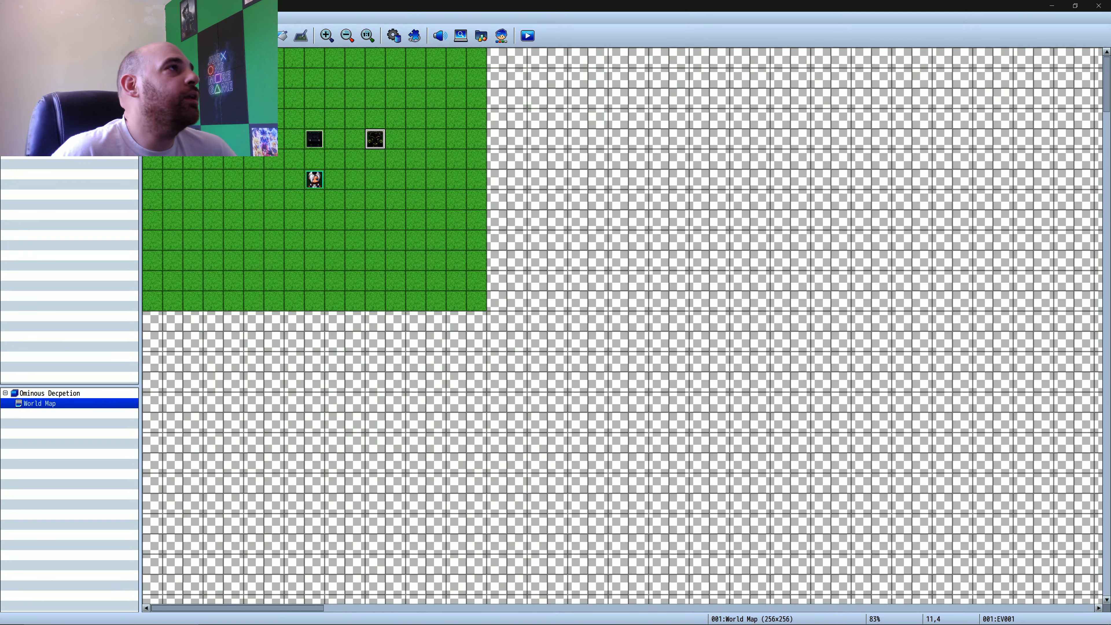
- Switch to RPG Maker MZ and, in the database, set the Alfadriel enemy's image to (None) after browsing the image list
key(F9)
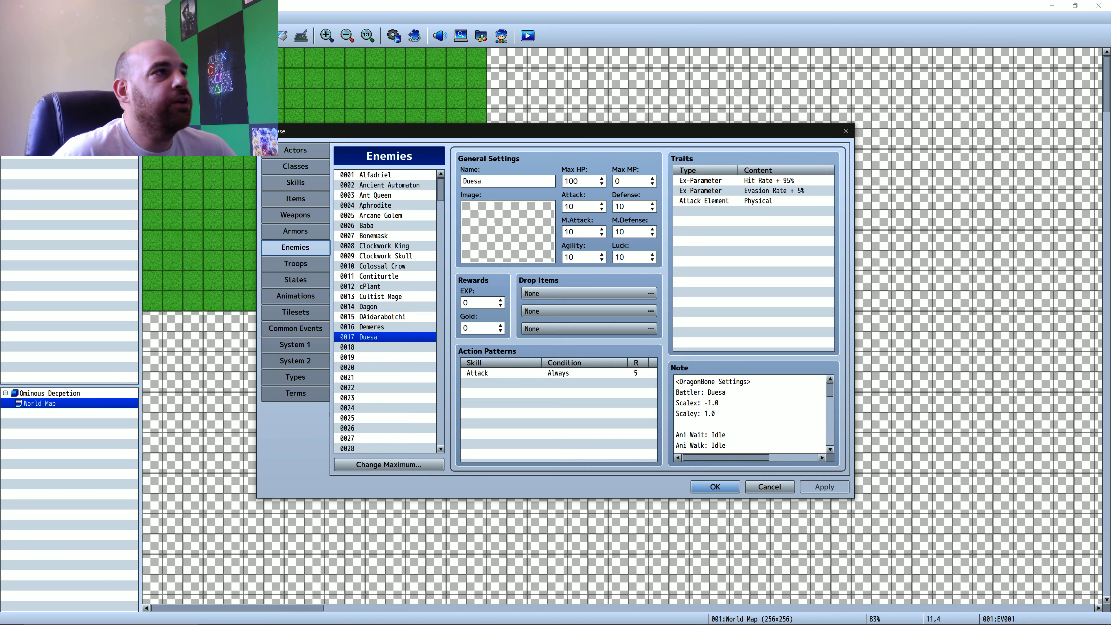
click(385, 174)
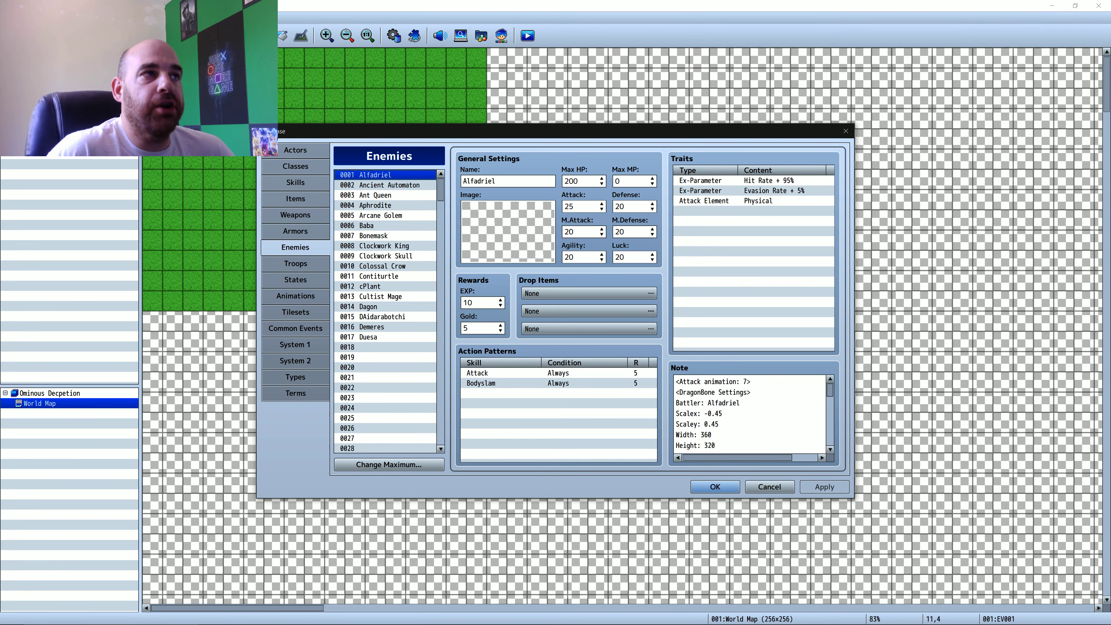
double_click(508, 231)
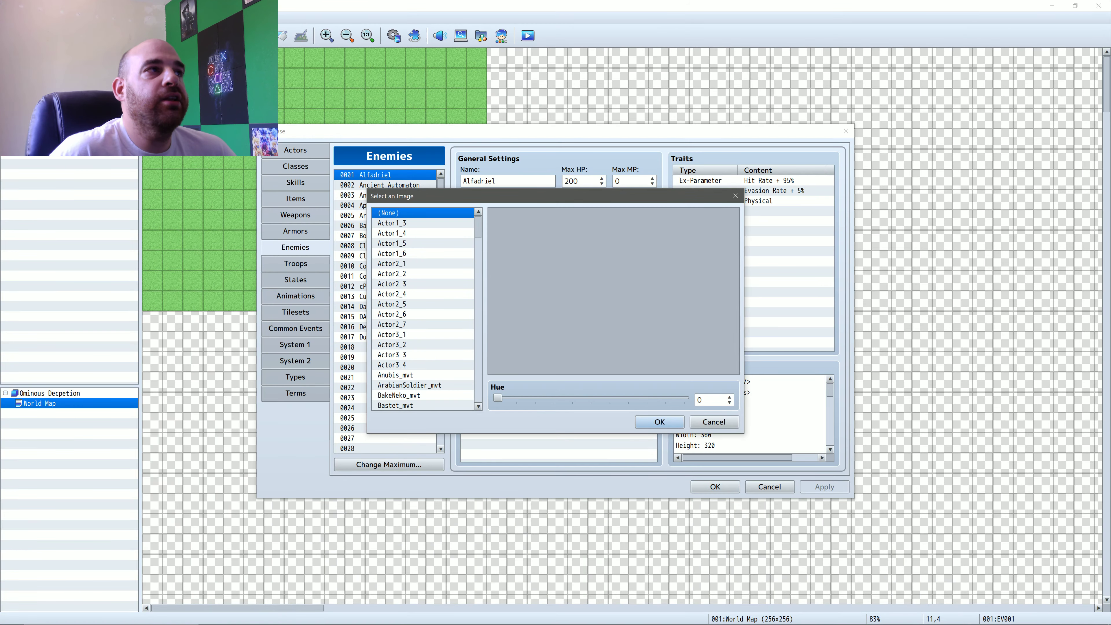
scroll(422, 309, down, 20)
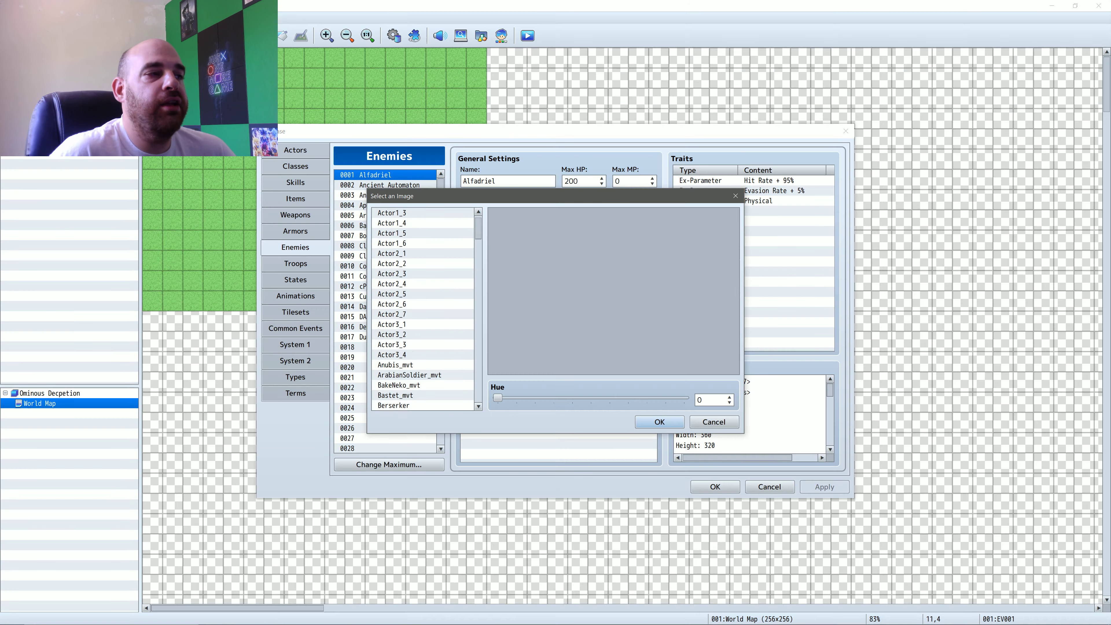
scroll(423, 308, down, 8)
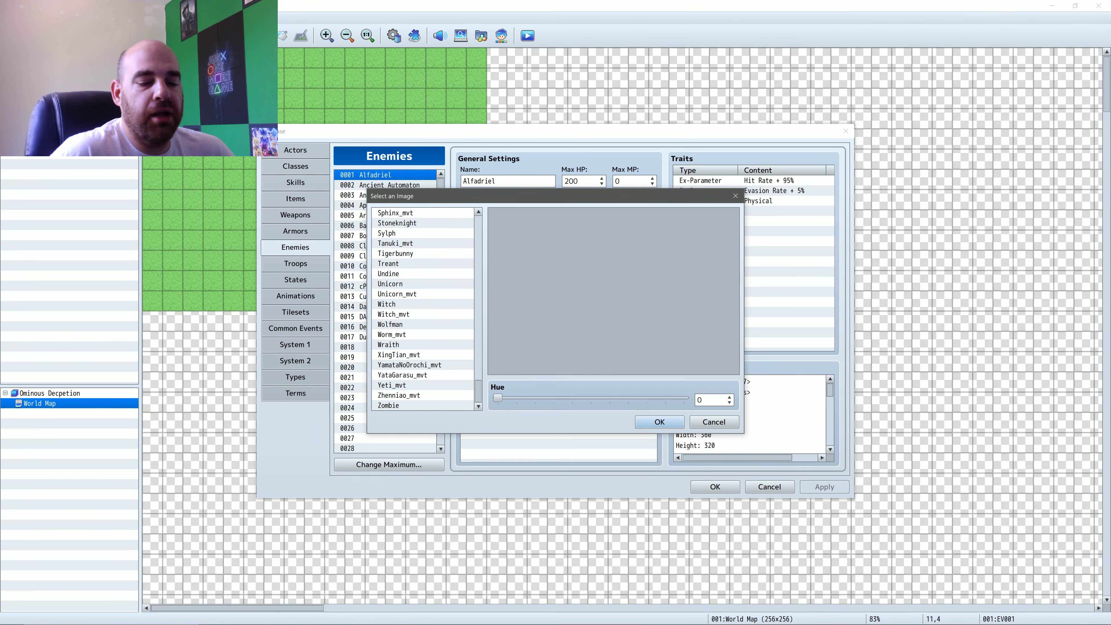
scroll(422, 309, up, 18)
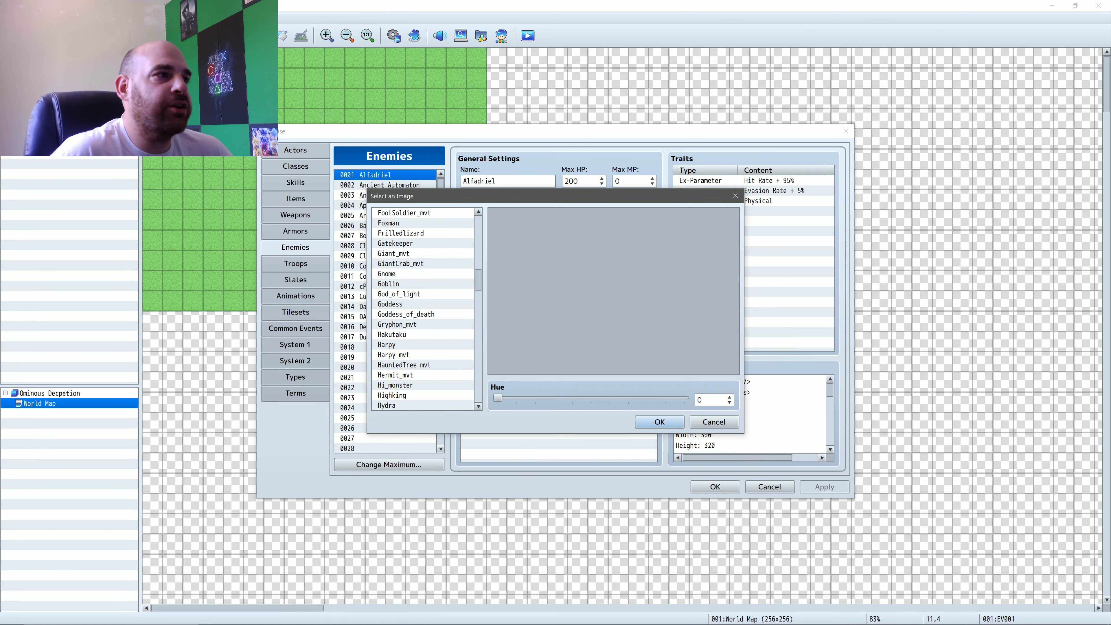
scroll(422, 309, up, 10)
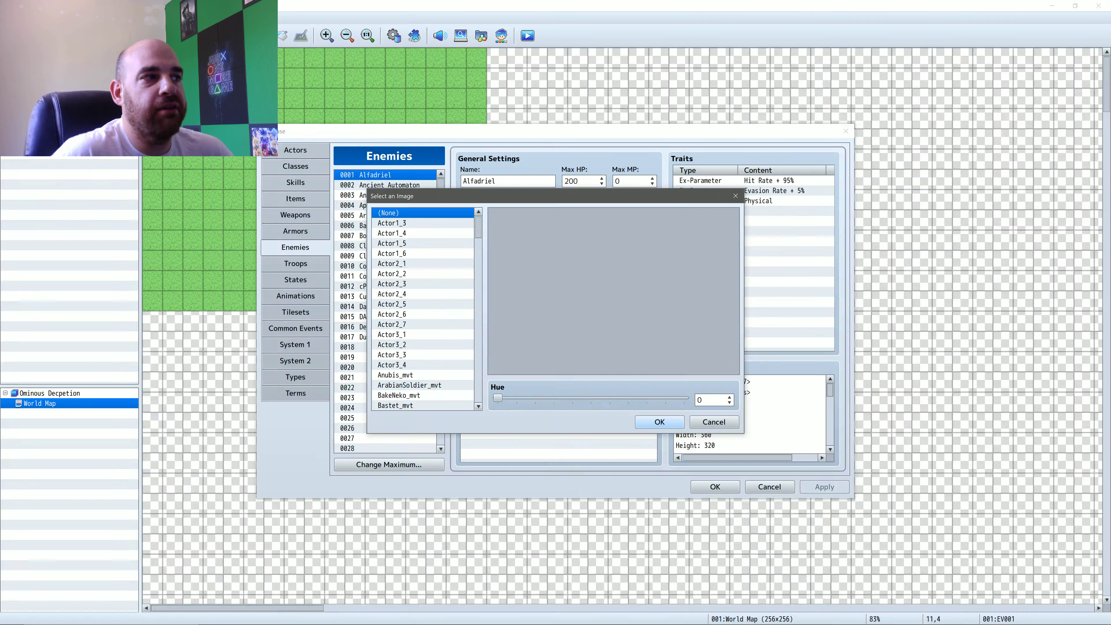
key(Return)
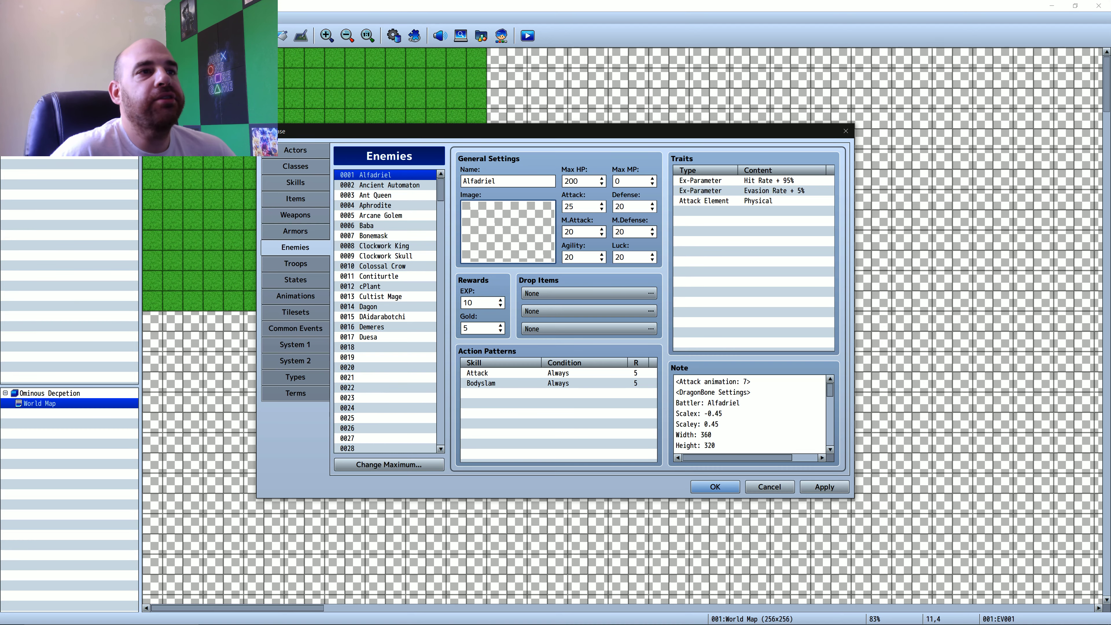
- Compare Alfadriel's note with the full text of Alfadriel_settings.txt, and view the Ancient Automaton enemy's note
click(722, 414)
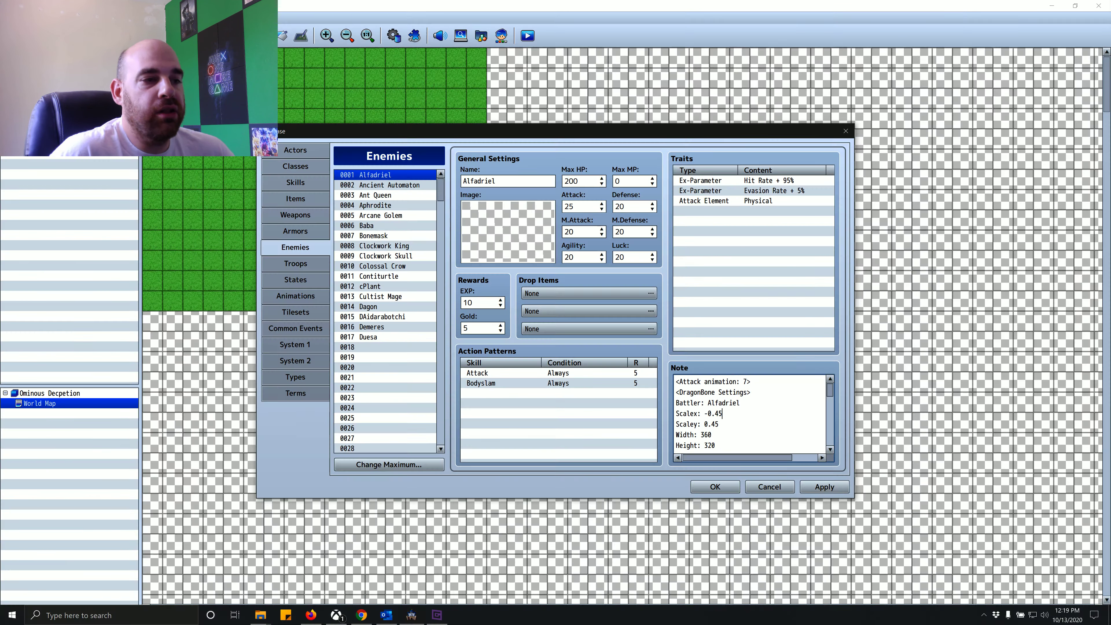
key(alt+Tab)
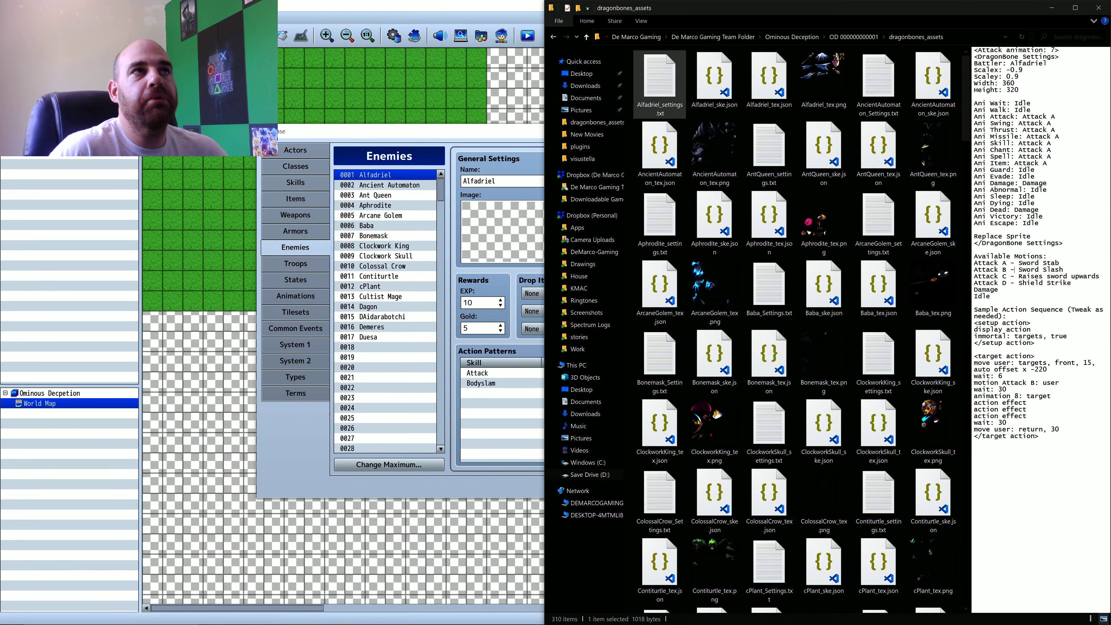
key(ctrl+a)
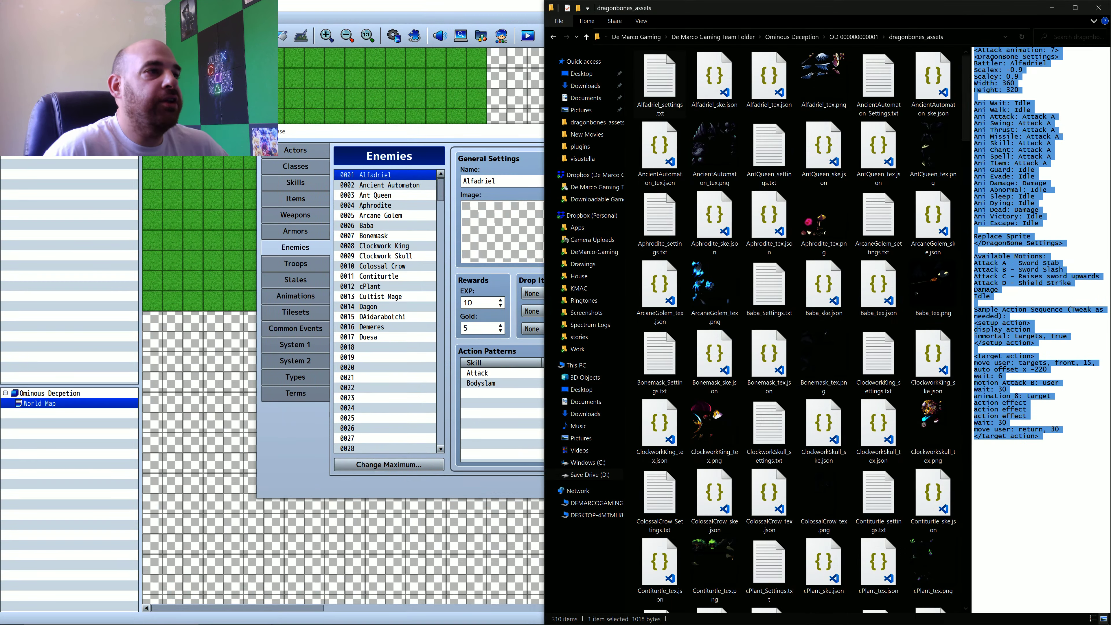
key(alt+Tab)
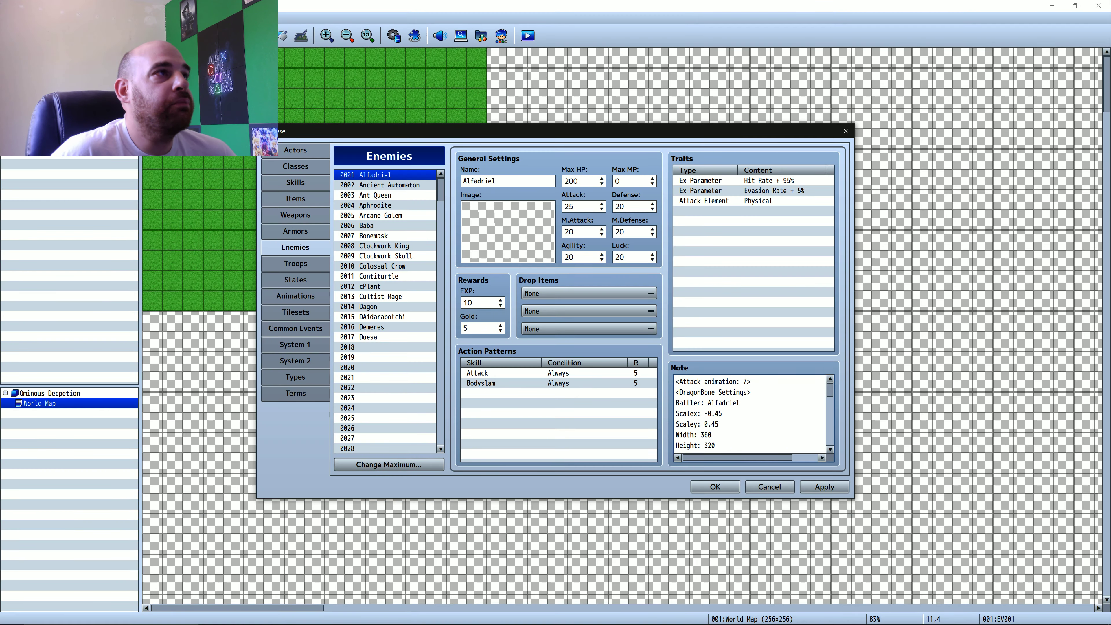
click(389, 185)
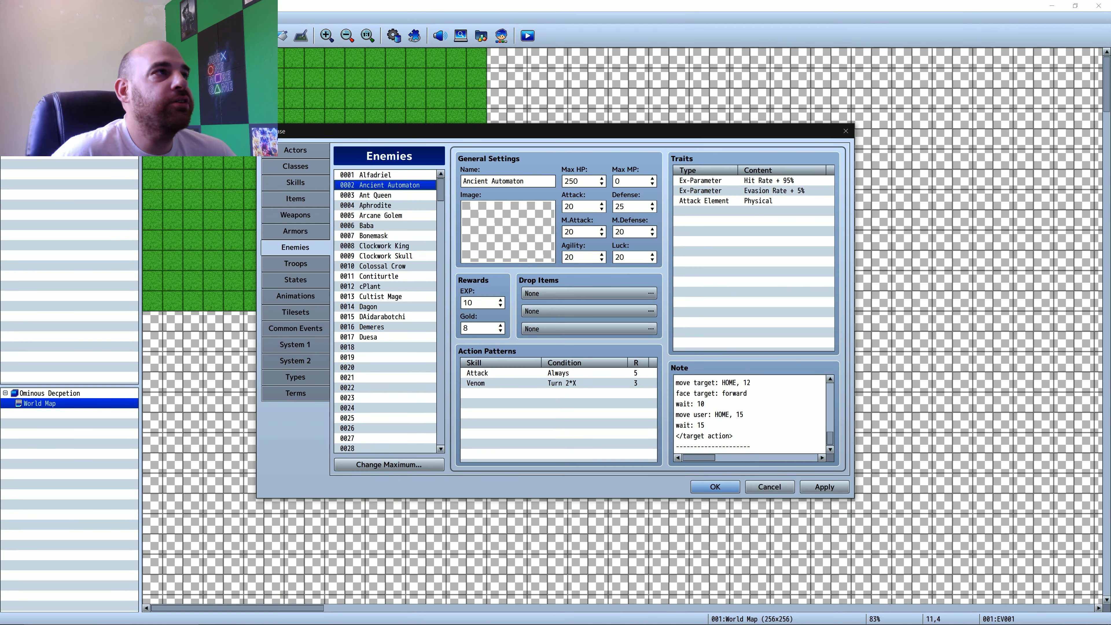
- Run a battle test of the Duesa troop with the default party, view the animated battler, and close the test
click(295, 264)
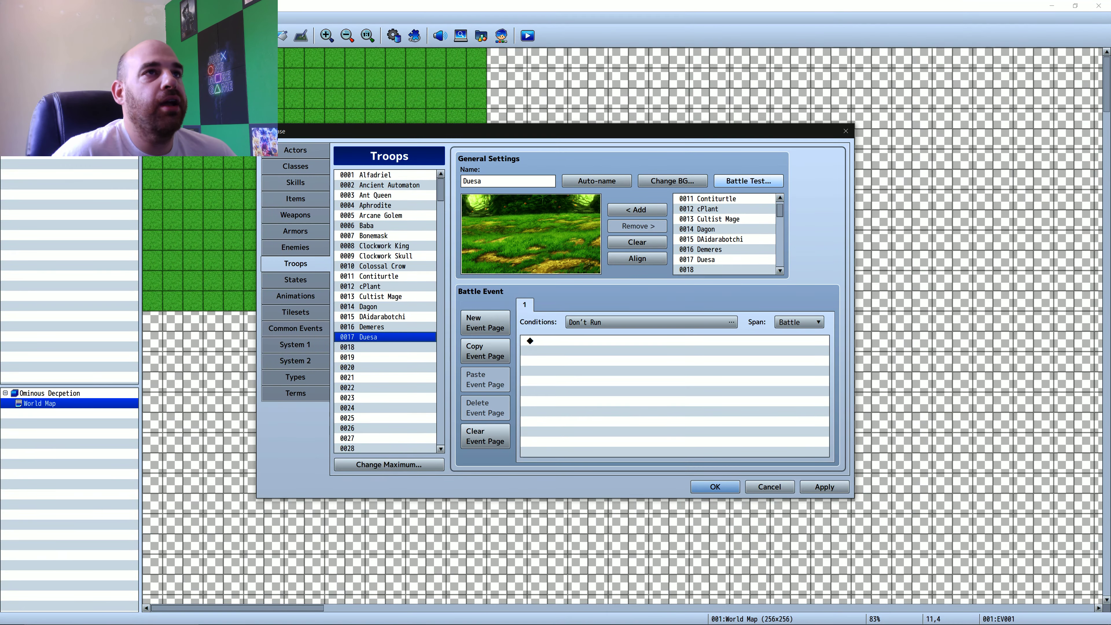
click(748, 180)
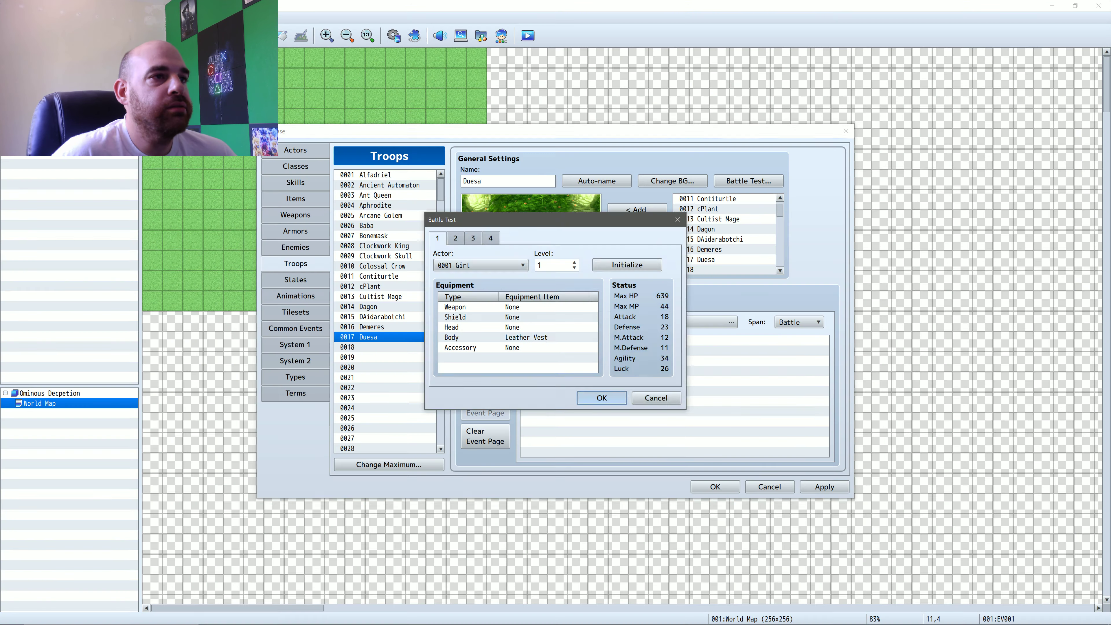
click(601, 397)
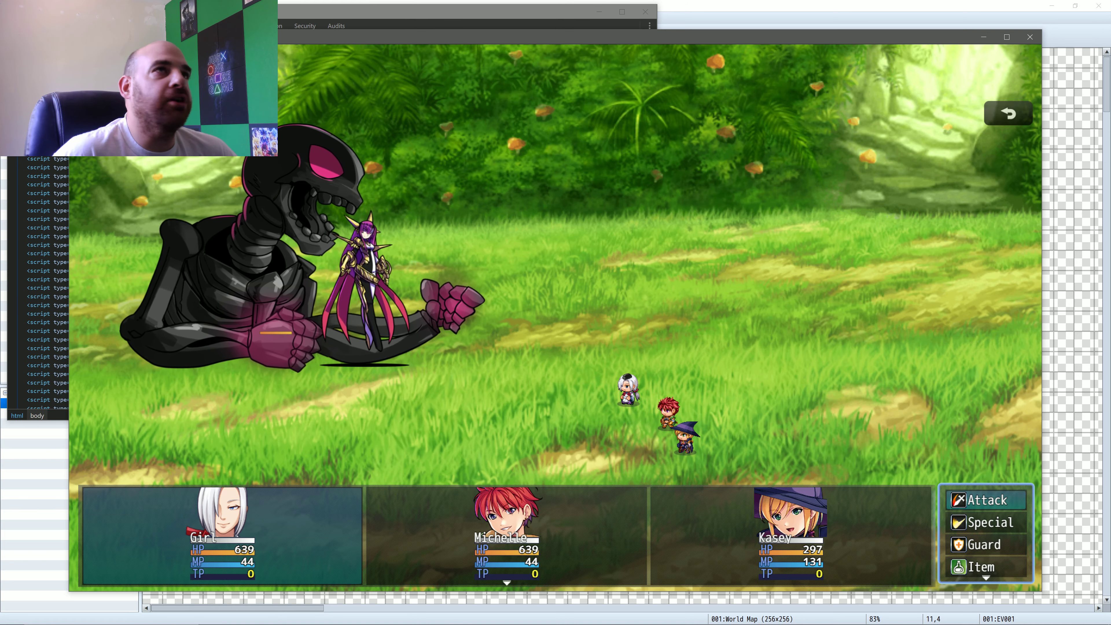
click(1029, 36)
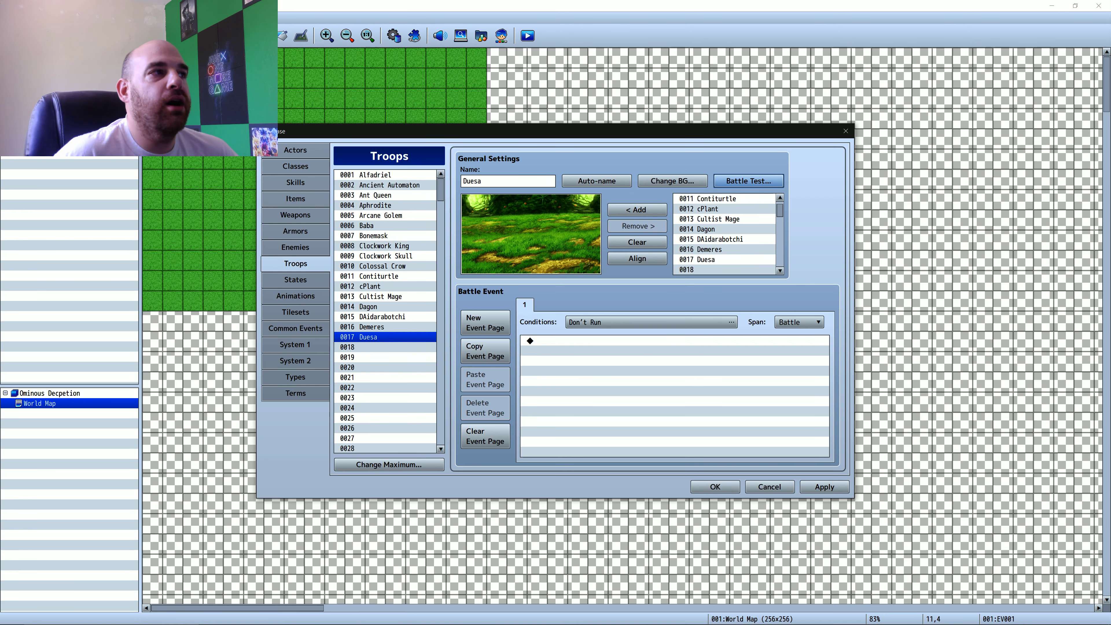
- Select the Alfadriel troop, and review the Alfadriel enemy's DragonBone settings in its note
click(385, 175)
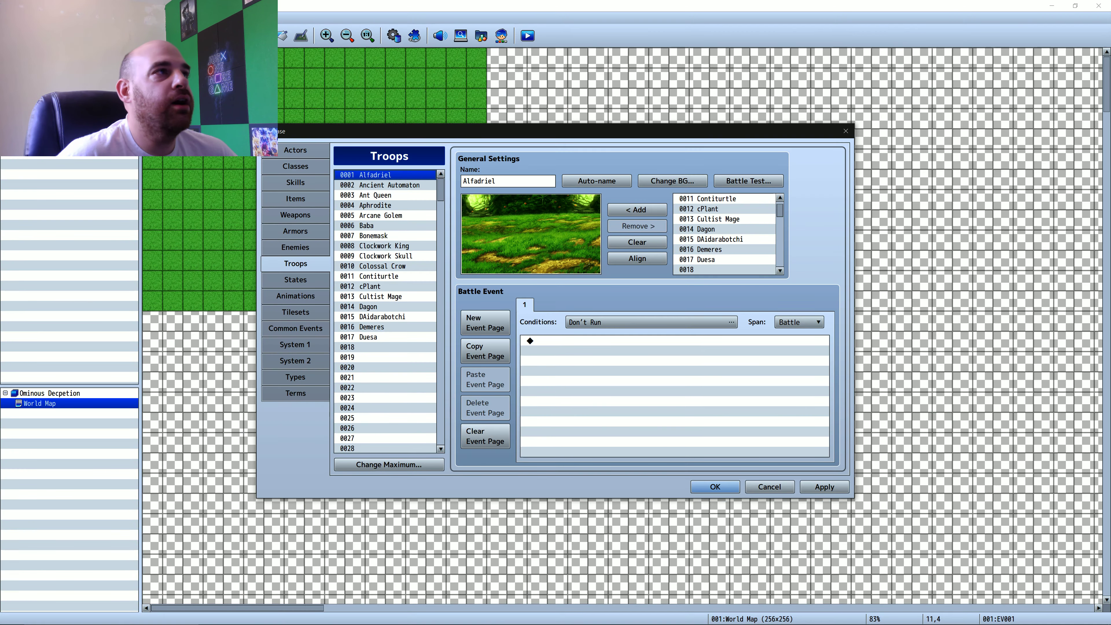
click(294, 247)
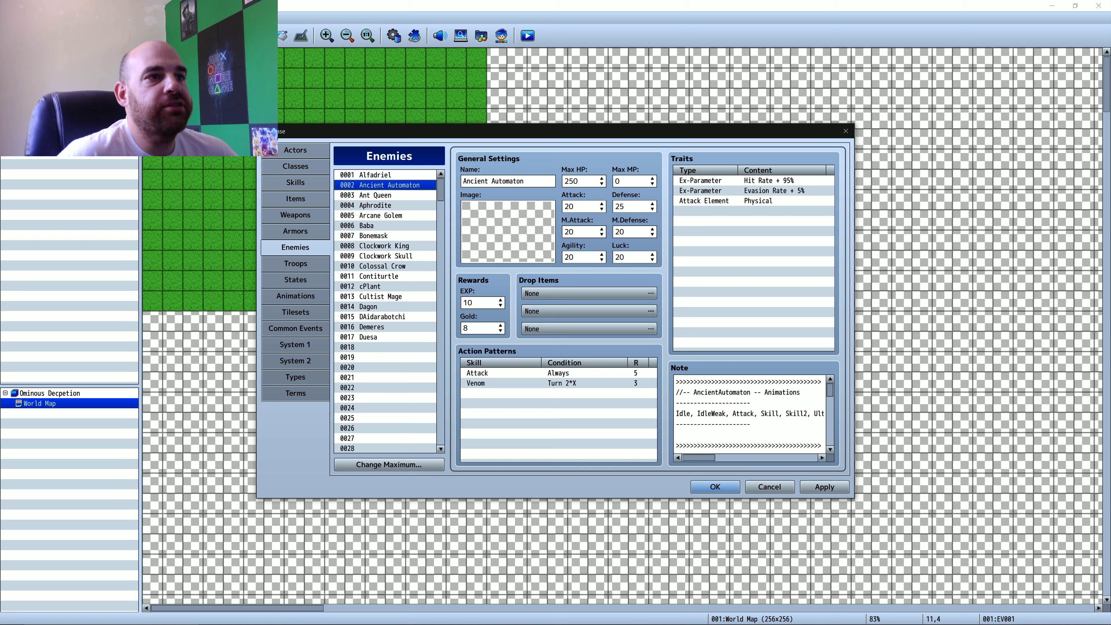
click(384, 175)
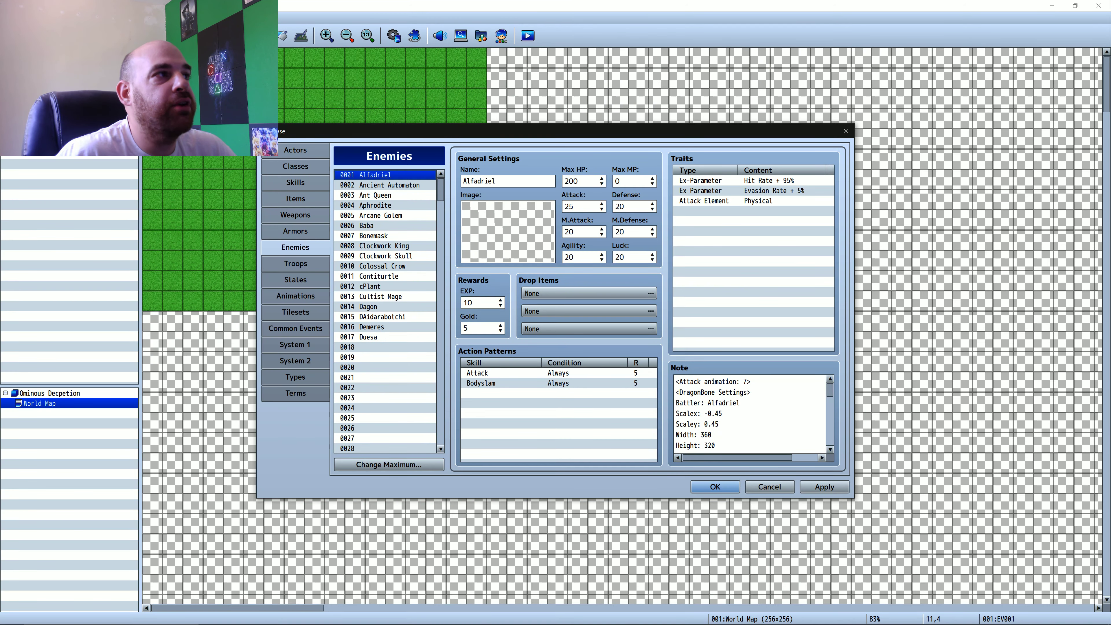
- Start a battle test of the Alfadriel troop with the default party
click(295, 264)
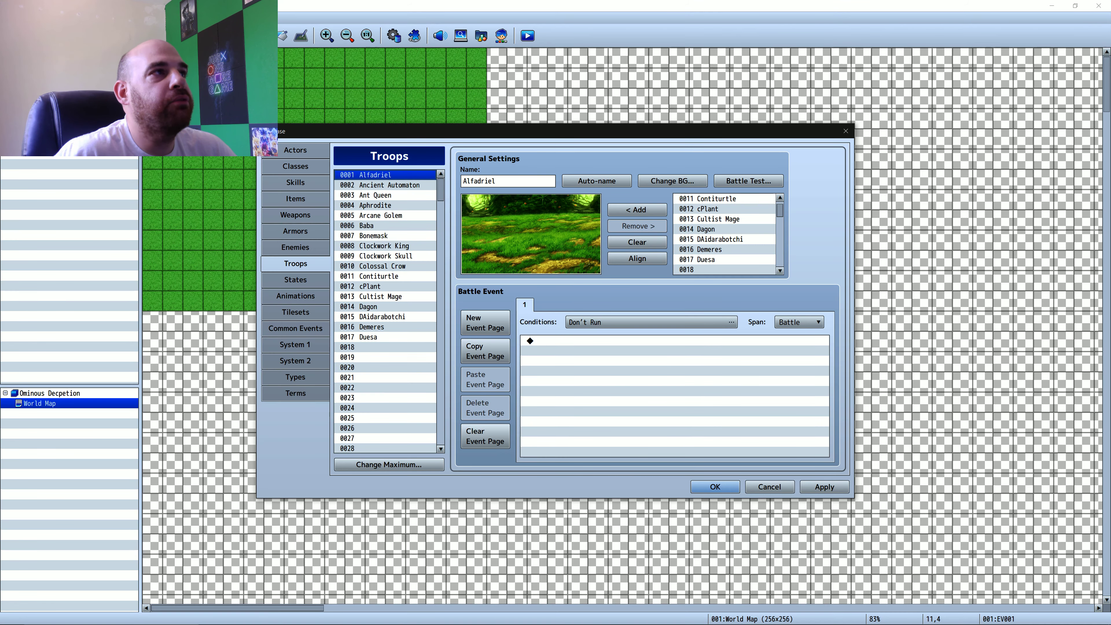
click(388, 185)
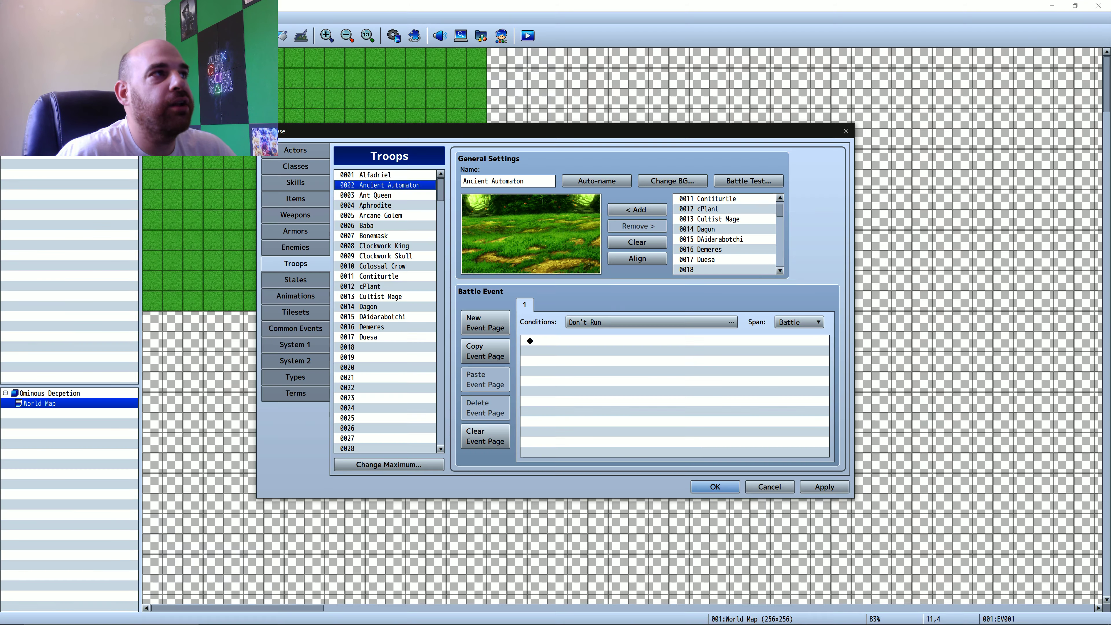
click(389, 175)
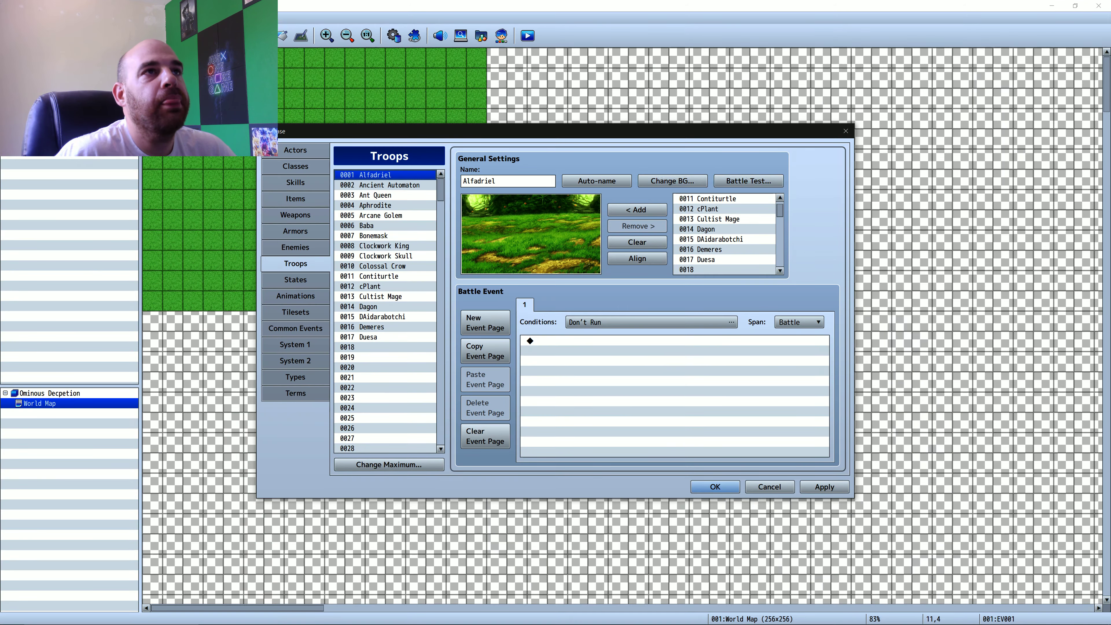
click(749, 180)
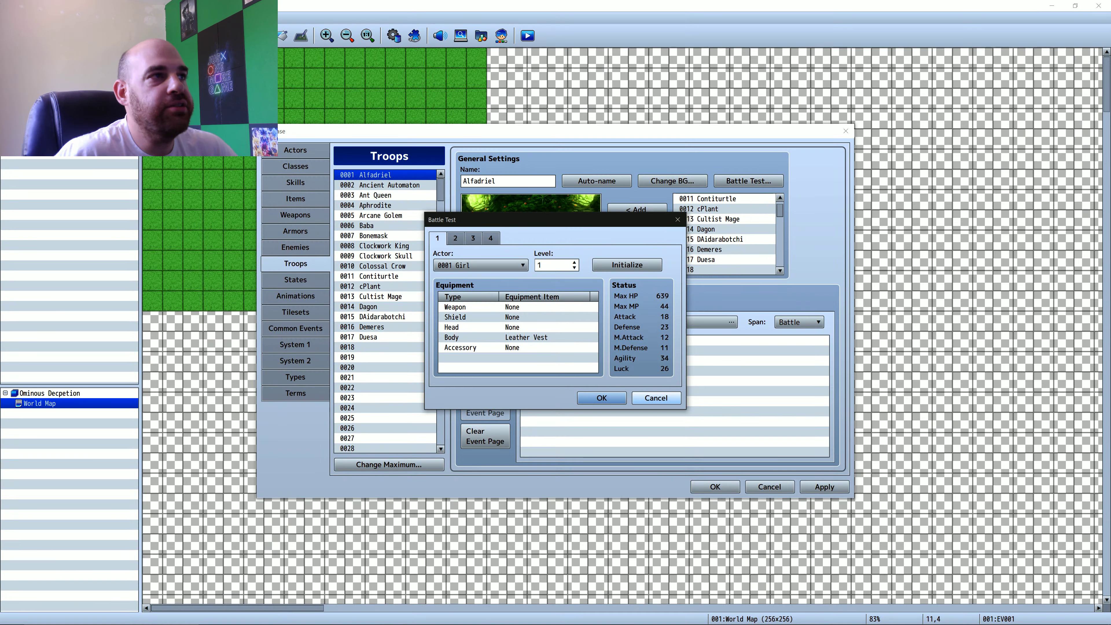
click(601, 398)
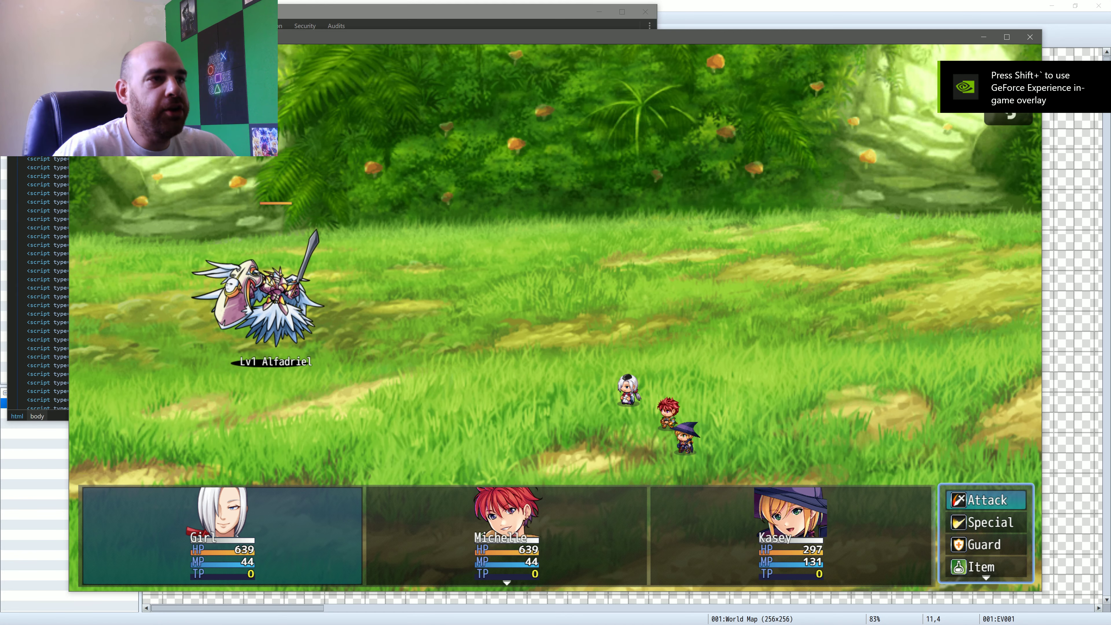
- Try an attack on Alfadriel in the battle test, bring the game window back to the front, and close it
key(Return)
key(Return)
key(Return)
key(Return)
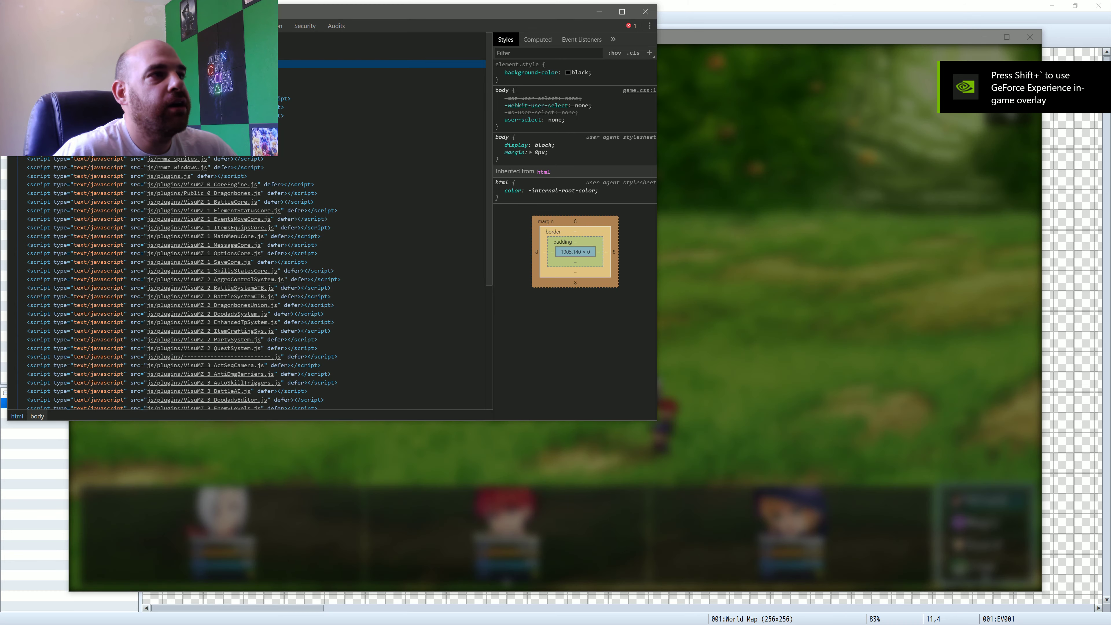
key(alt+Tab)
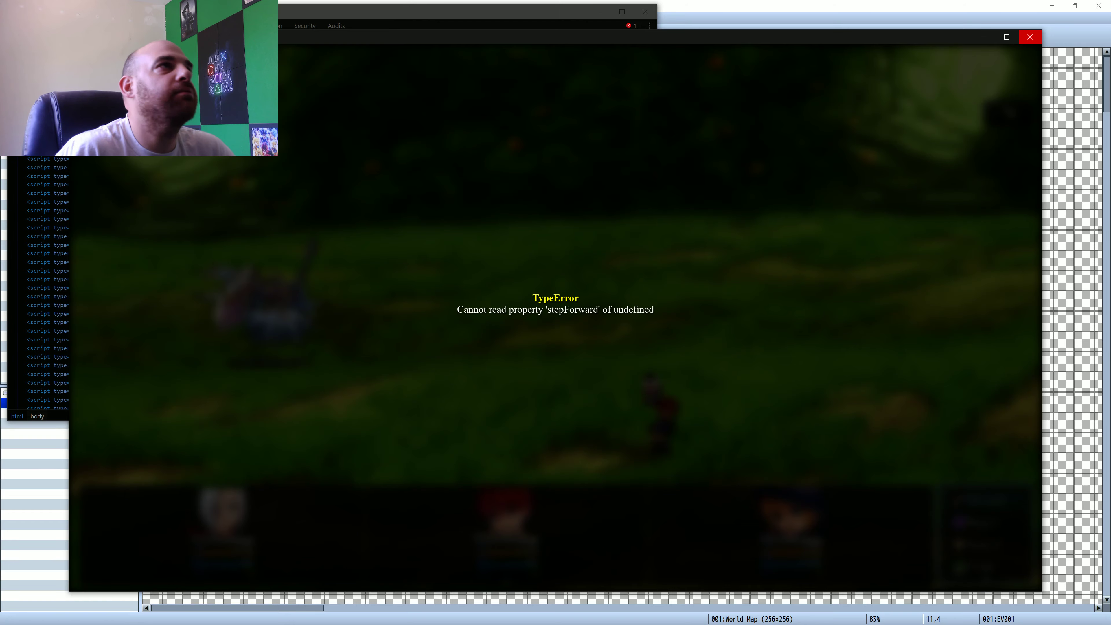
click(1030, 37)
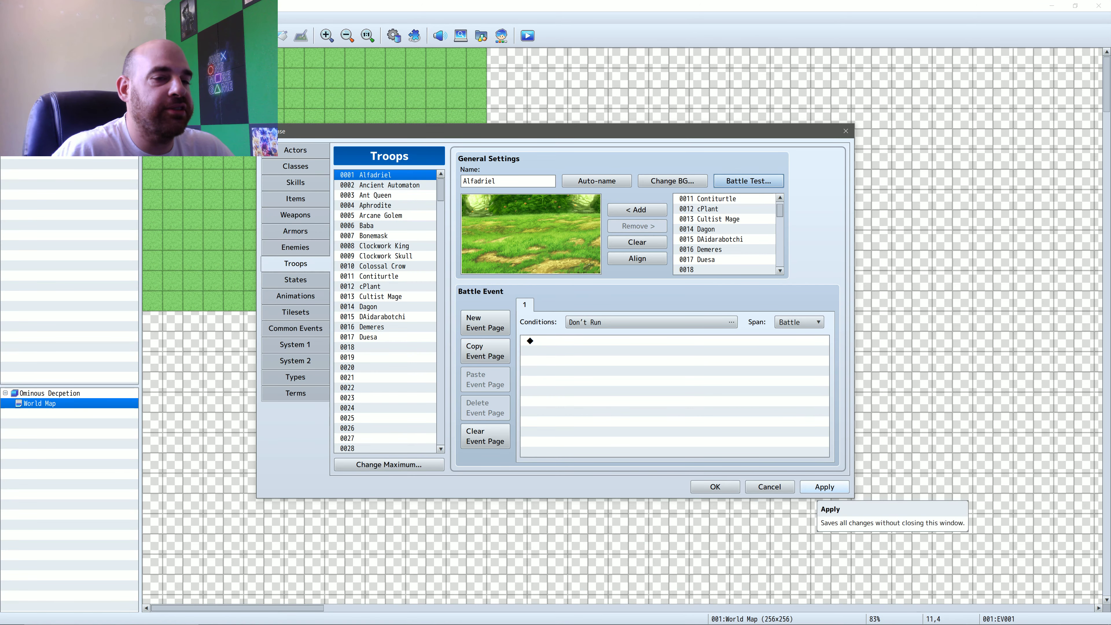
- Apply the database changes, close the database, and start a playtest of the project
click(824, 486)
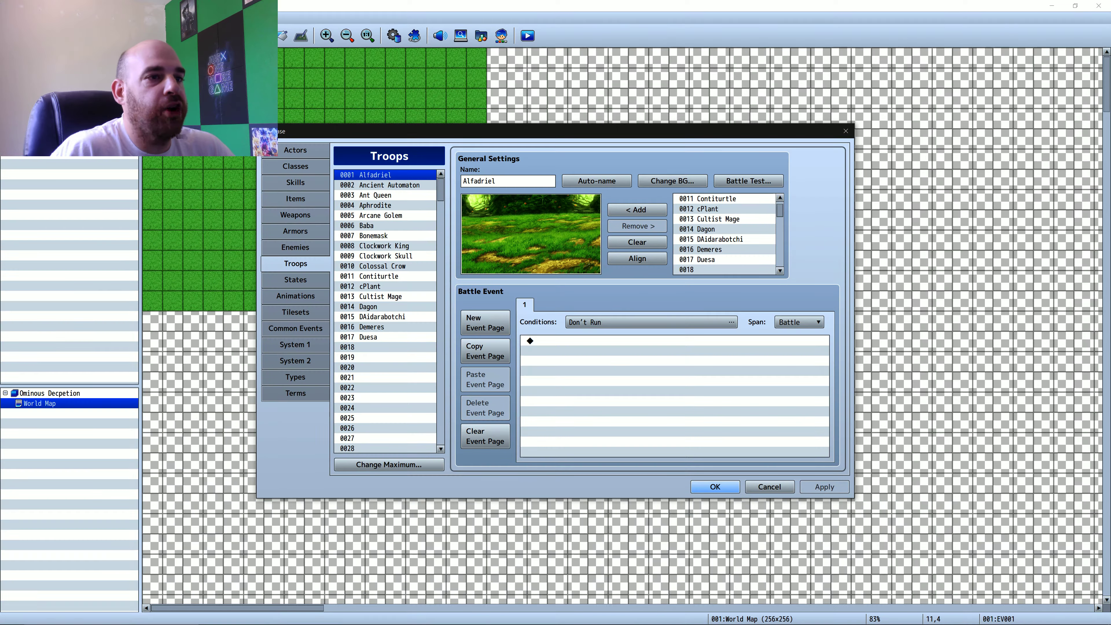
click(714, 487)
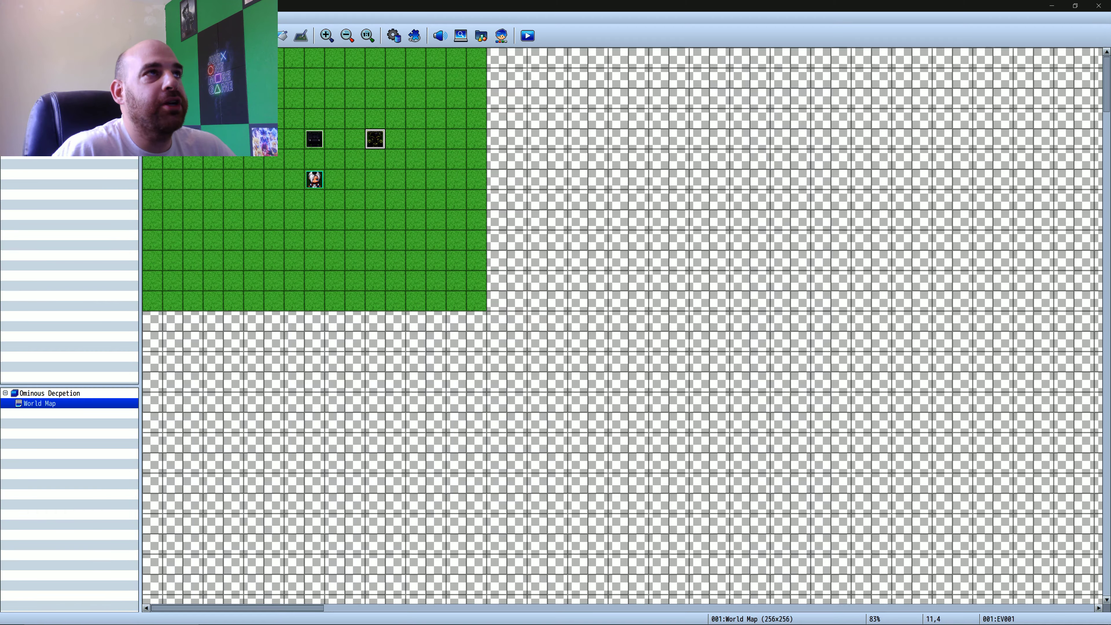
click(527, 35)
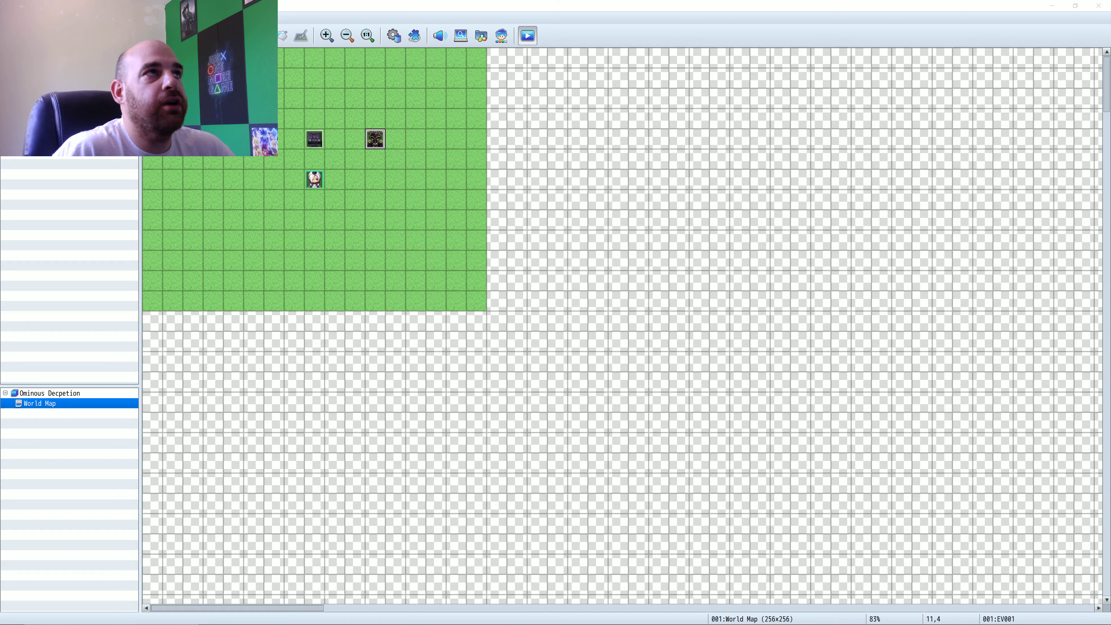
- Start a new game in the playtest, and walk the party to the horned monster event to trigger its battle
click(535, 333)
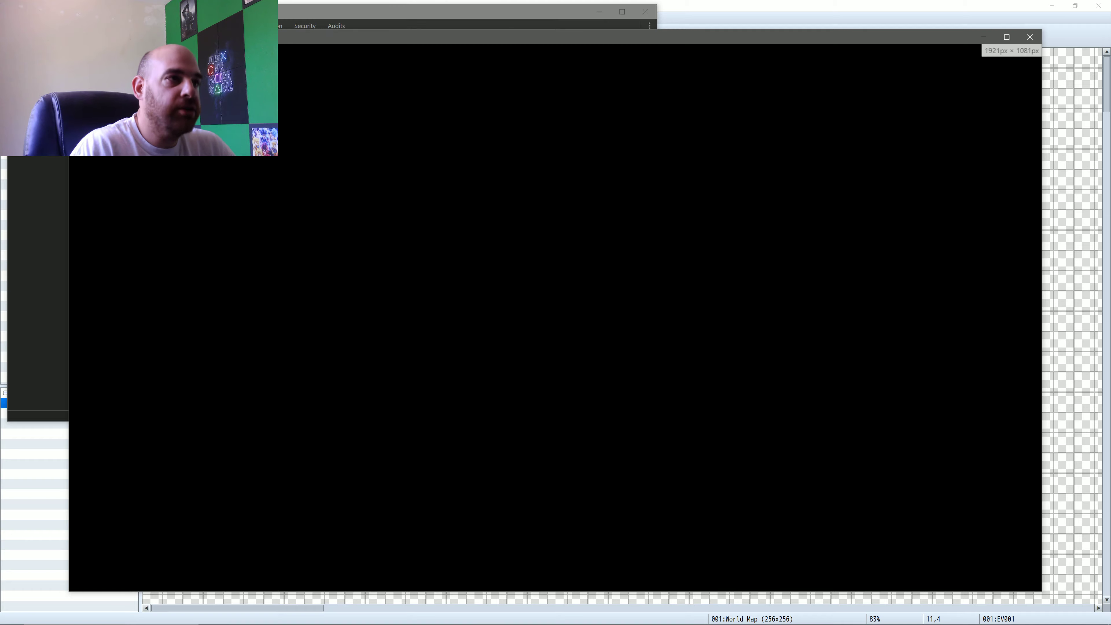
key(Right)
key(Right)
key(Right)
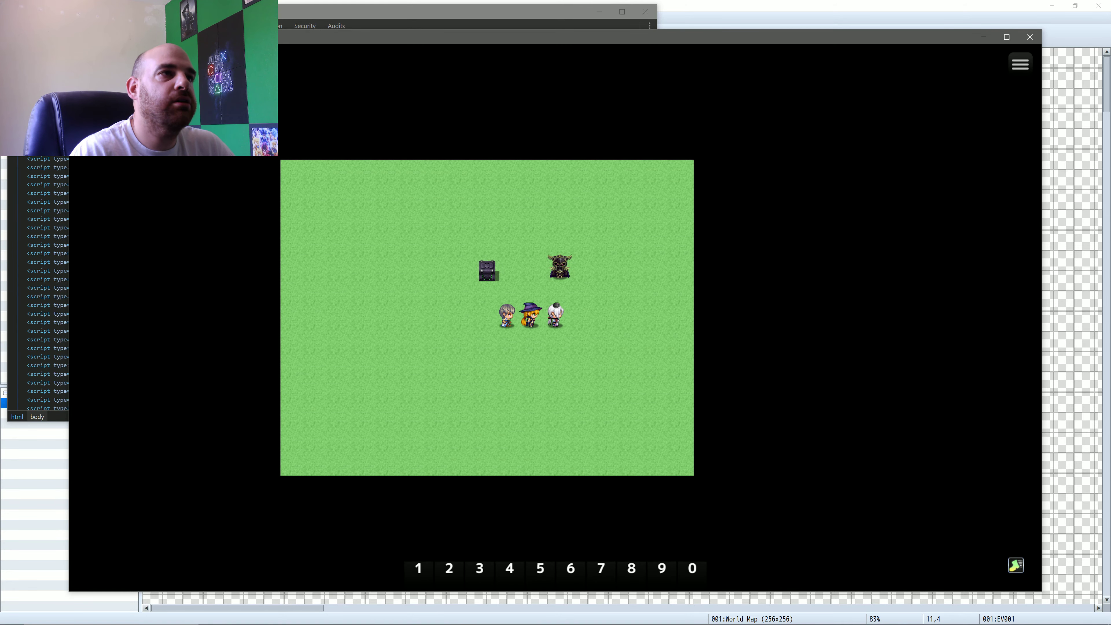
key(Up)
key(Up)
key(Up)
key(Left)
key(Down)
key(Return)
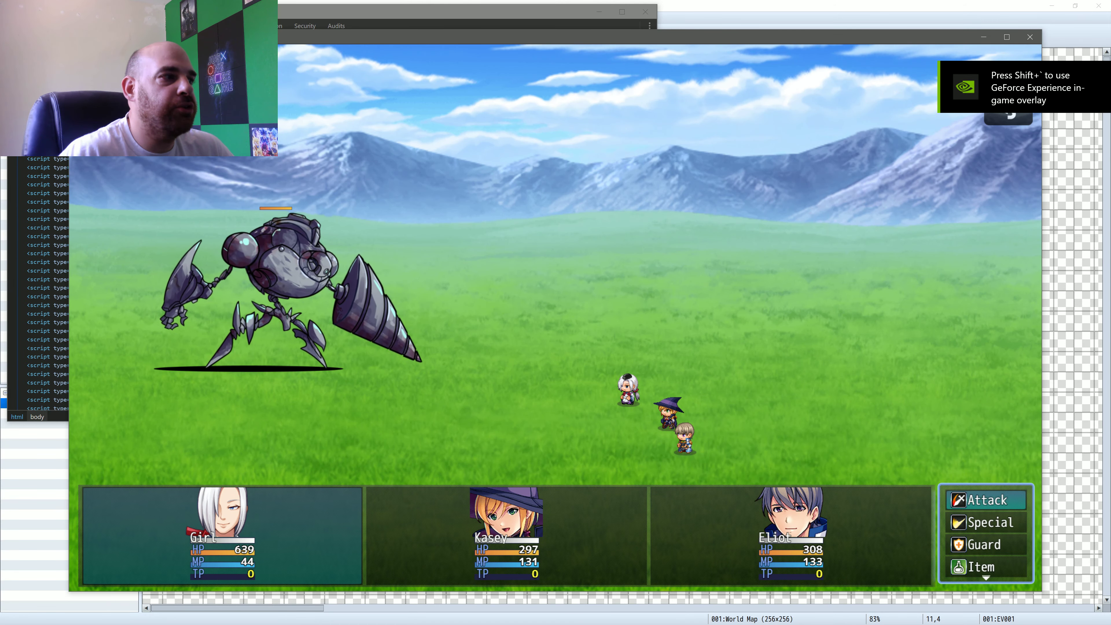
- Attack the Ancient Automaton with all three party members for one turn, and close the playtest
key(Return)
key(Return)
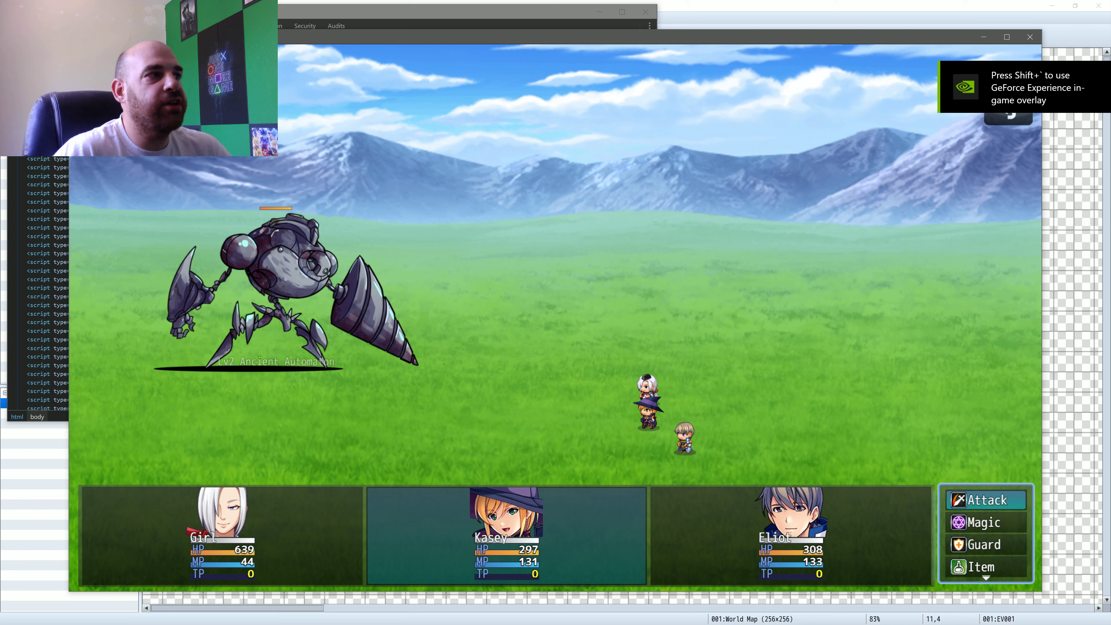
key(Return)
key(Return)
key(Return)
key(Return)
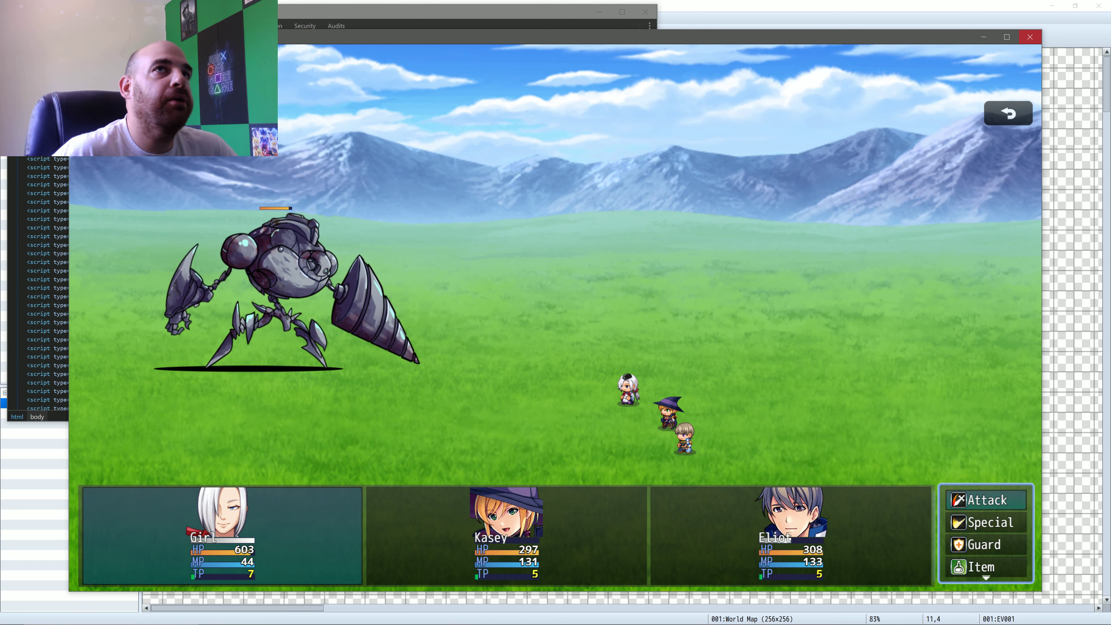
click(1029, 36)
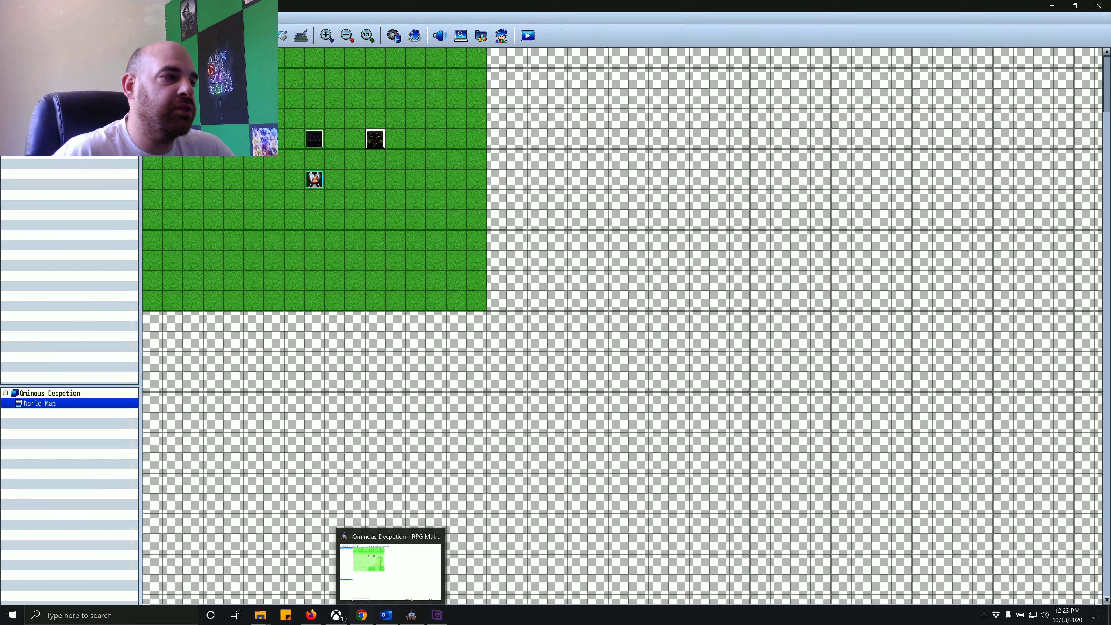
- Return to the editor, and open the database at the enemy settings for Alfadriel
mouse_move(311, 615)
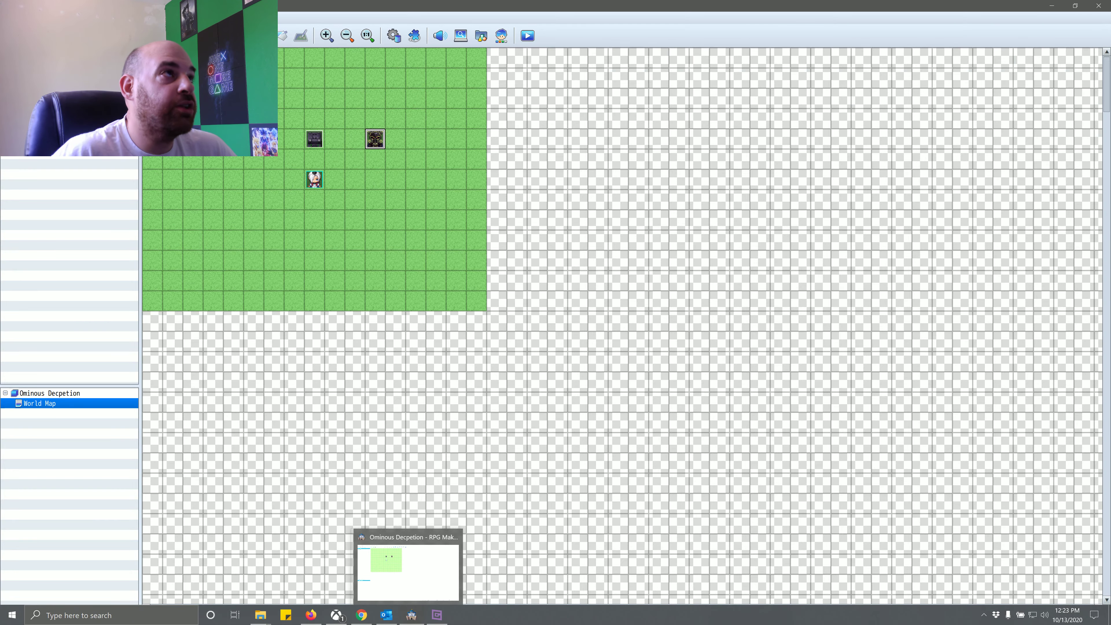
click(411, 615)
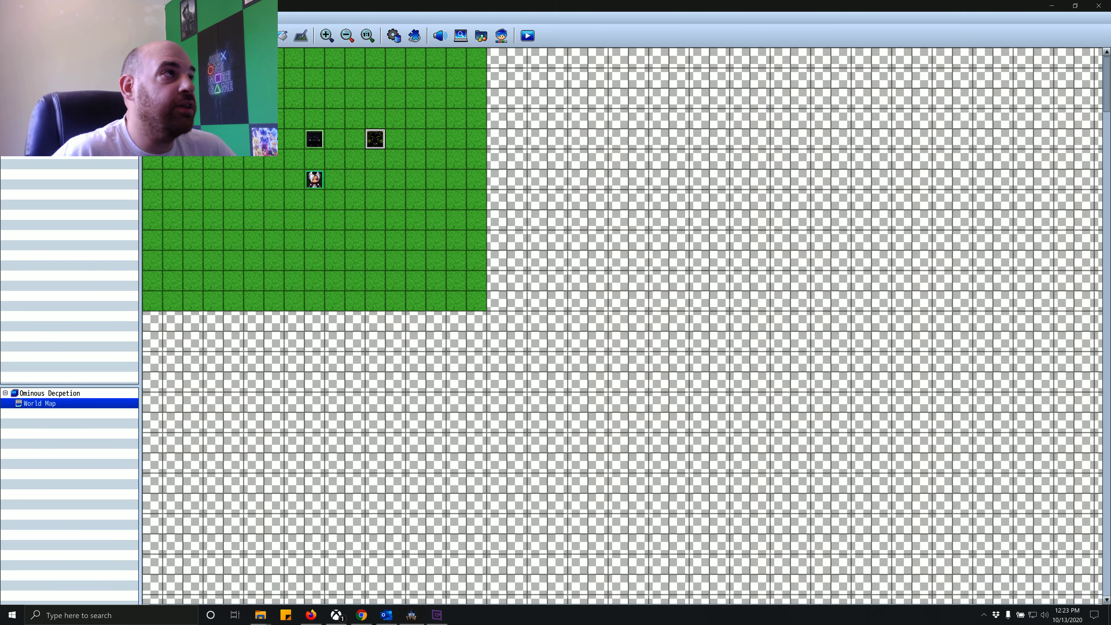
key(F9)
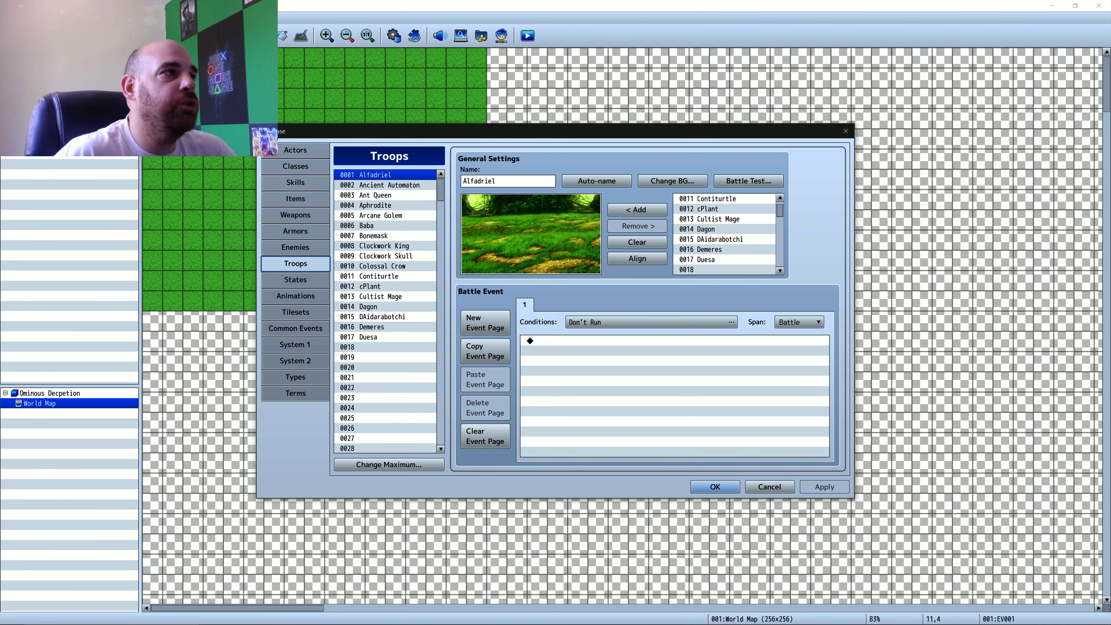
click(294, 248)
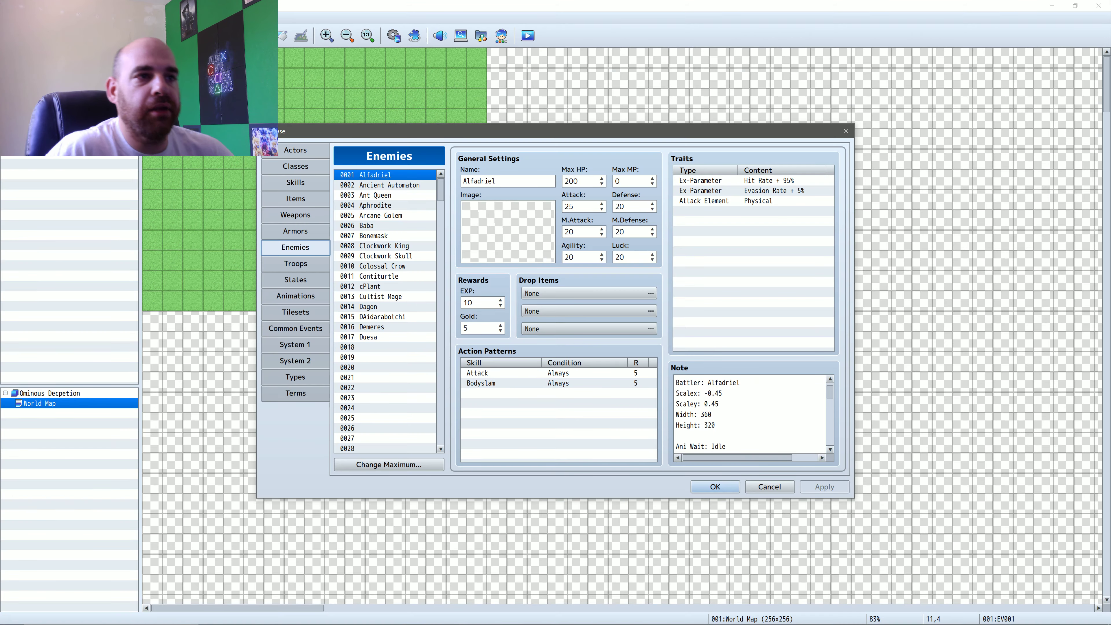
- Review the animation assignments in Alfadriel's note, from Ani Wait and Ani Walk through the attack and skill motions
scroll(750, 414, down, 2)
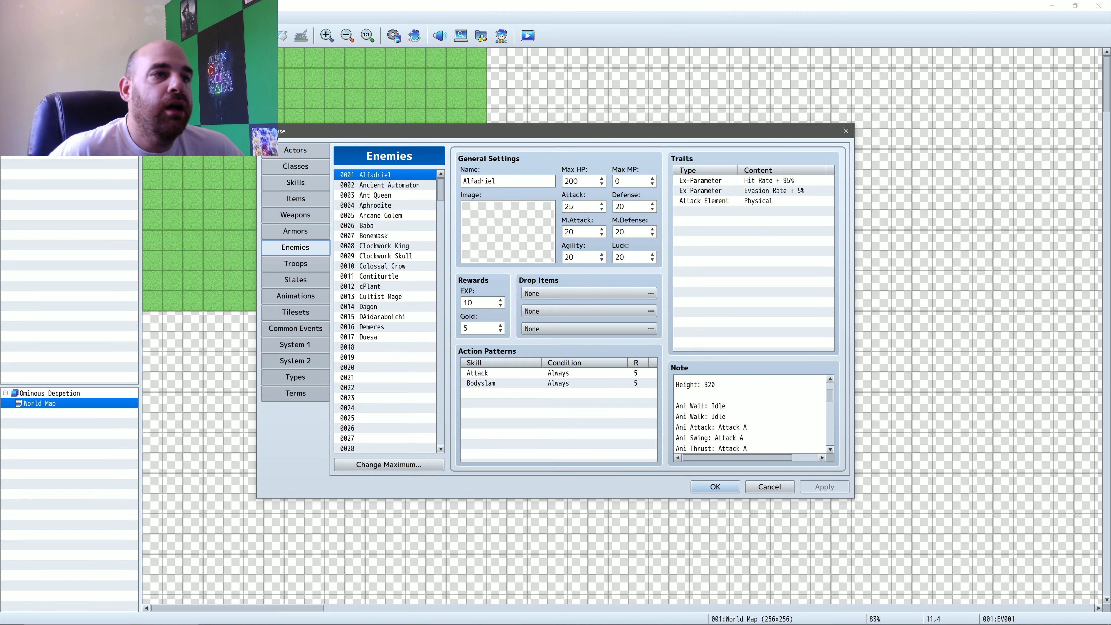
scroll(750, 414, down, 1)
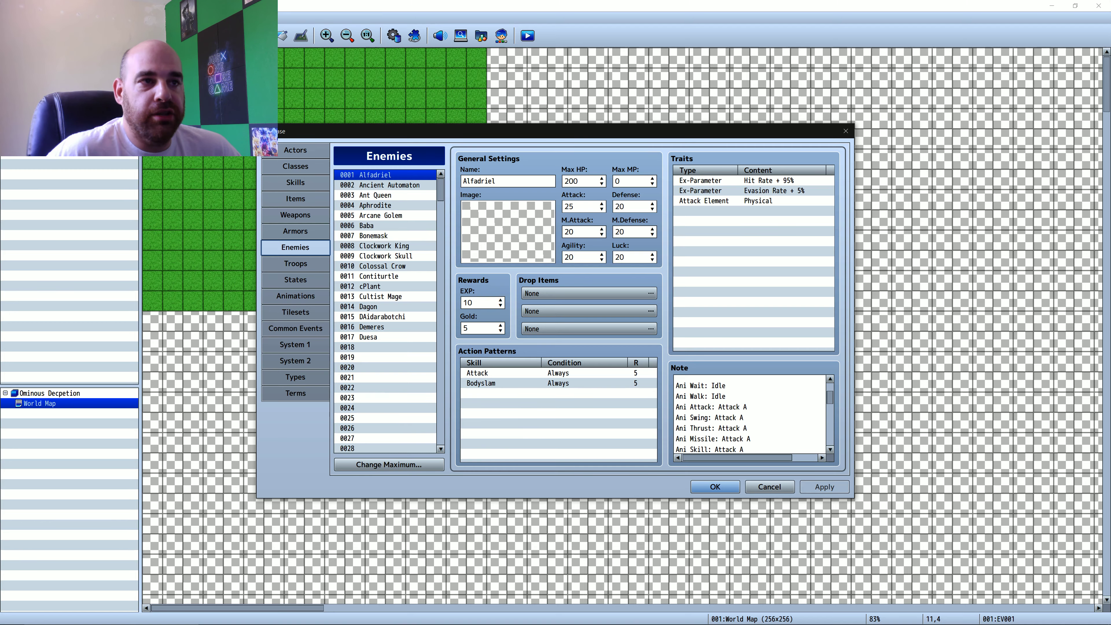
scroll(750, 413, down, 2)
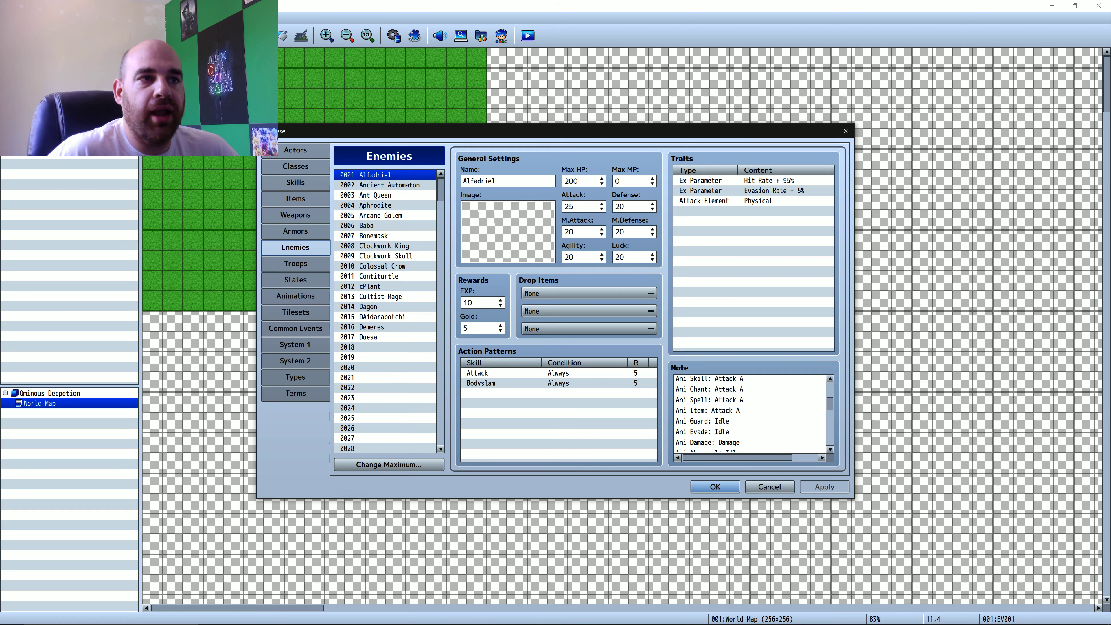
scroll(750, 414, up, 3)
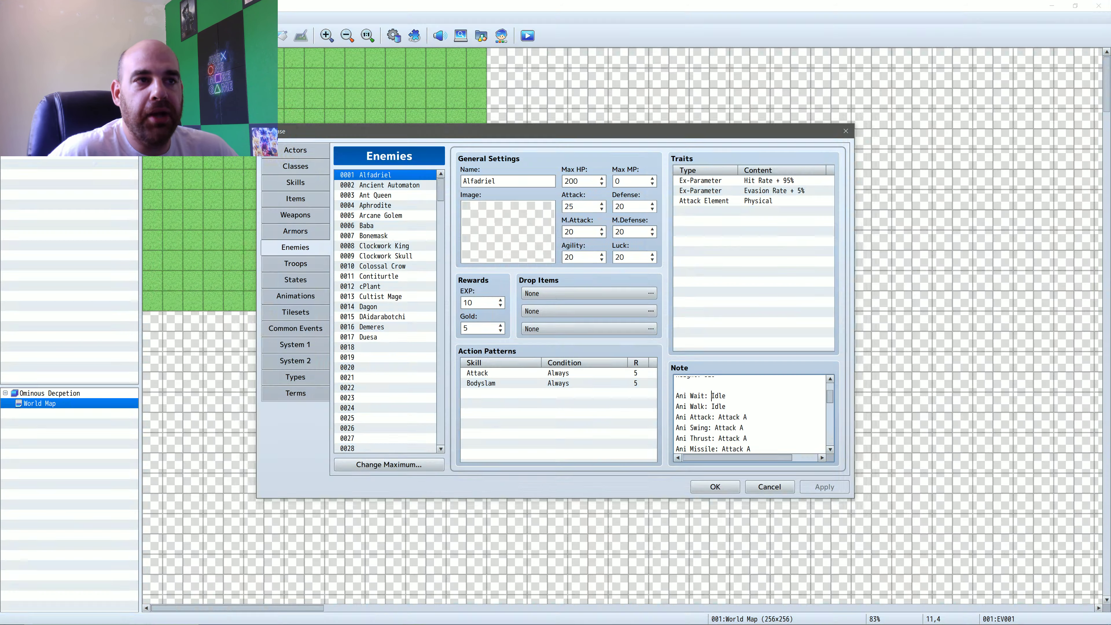
drag(711, 396, 743, 428)
scroll(743, 427, down, 1)
scroll(744, 415, down, 2)
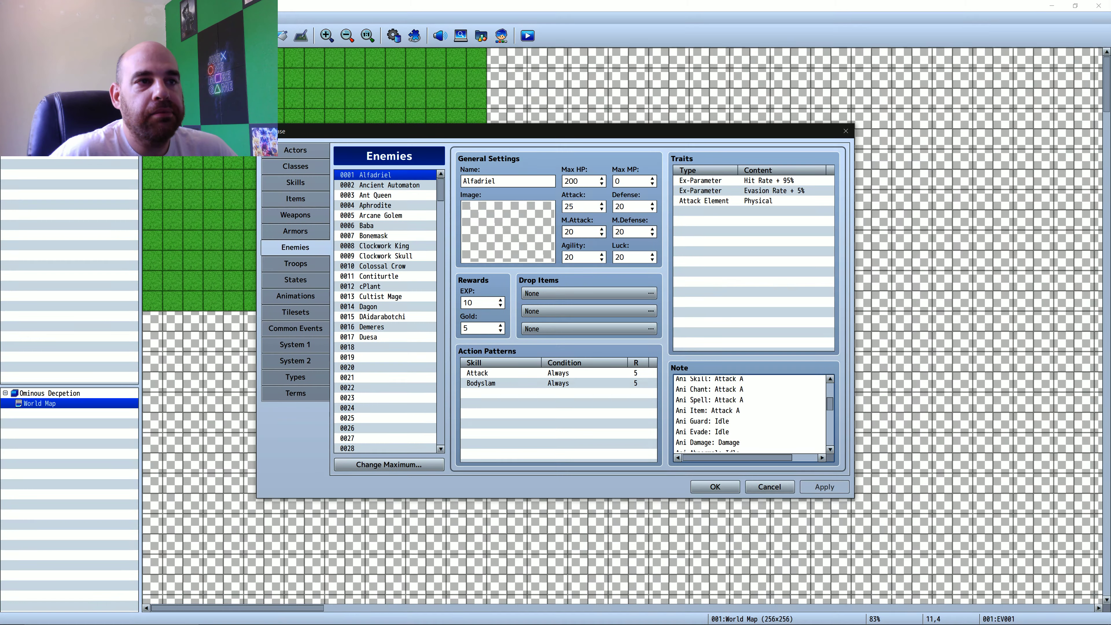
- Examine the Ani Damage and Ani Dead assignments in Alfadriel's note, comparing them with the surrounding motion lines
double_click(728, 442)
scroll(729, 443, down, 1)
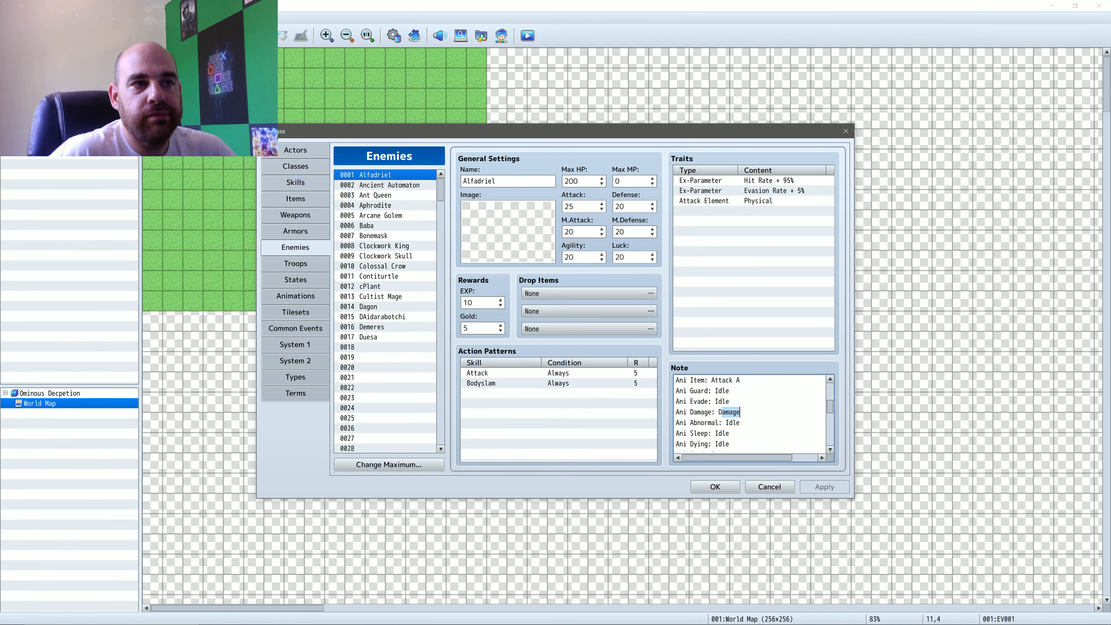
scroll(750, 413, down, 1)
scroll(750, 414, up, 1)
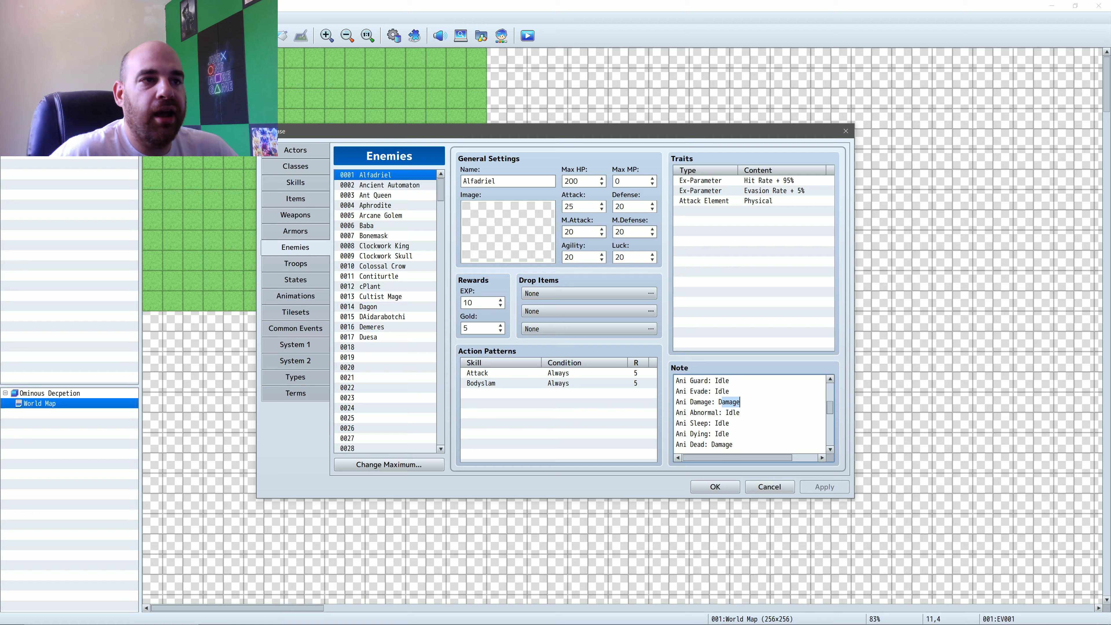
scroll(750, 414, down, 1)
scroll(750, 413, up, 5)
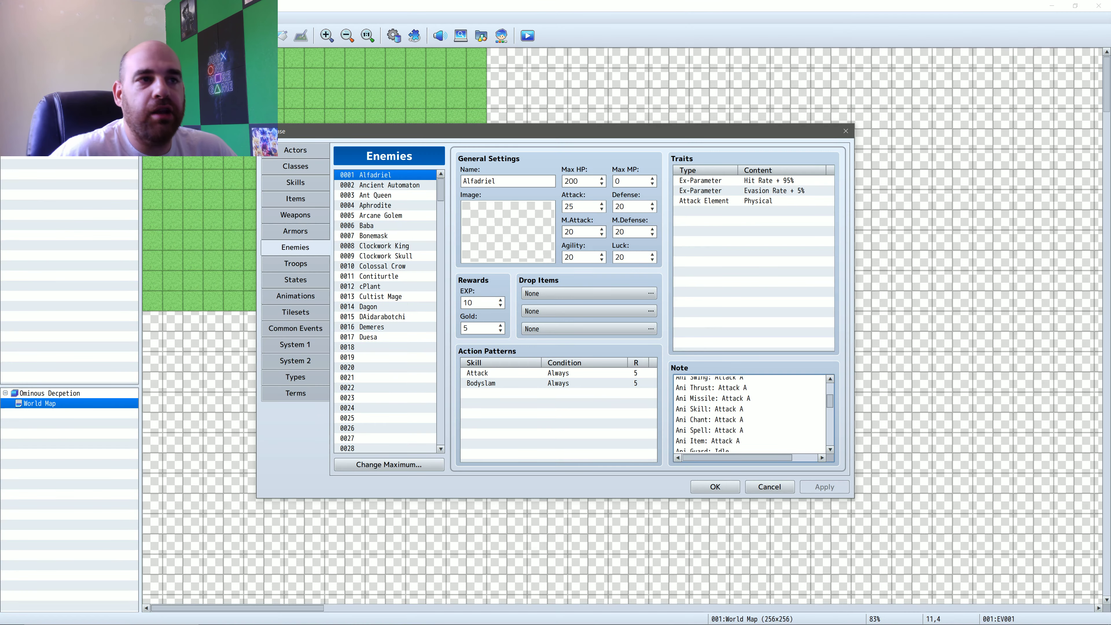
scroll(750, 413, down, 5)
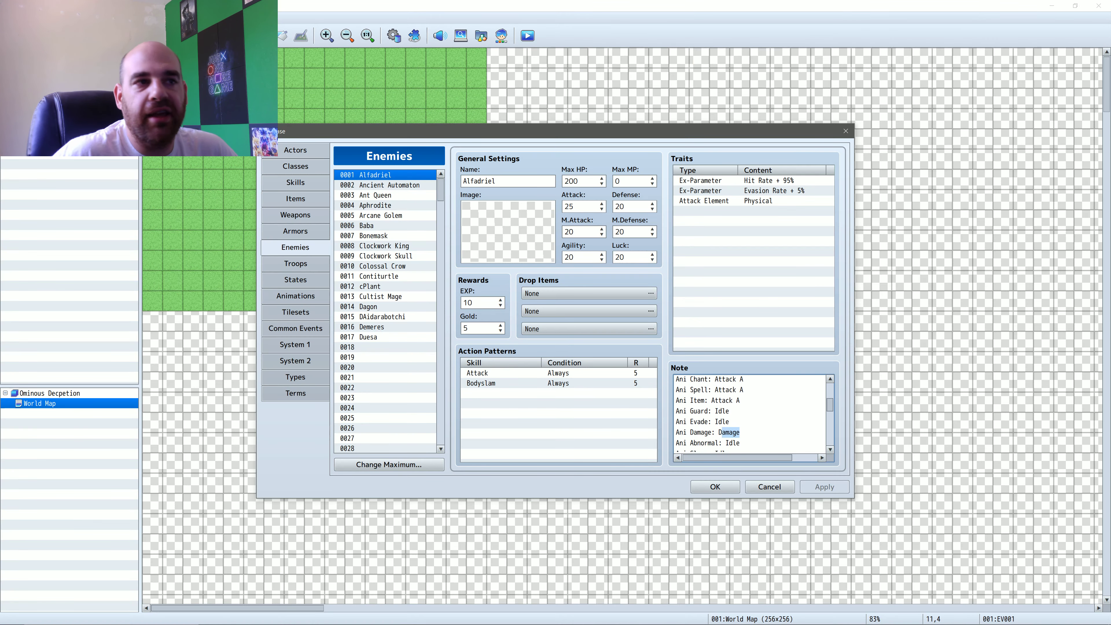
scroll(750, 414, up, 1)
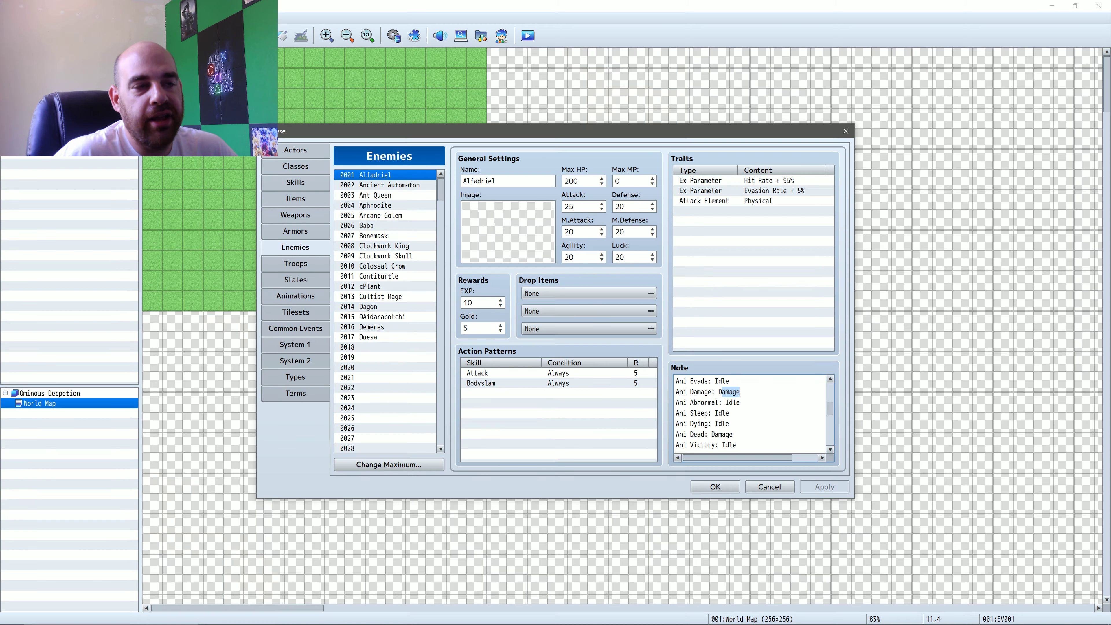
drag(733, 434, 714, 434)
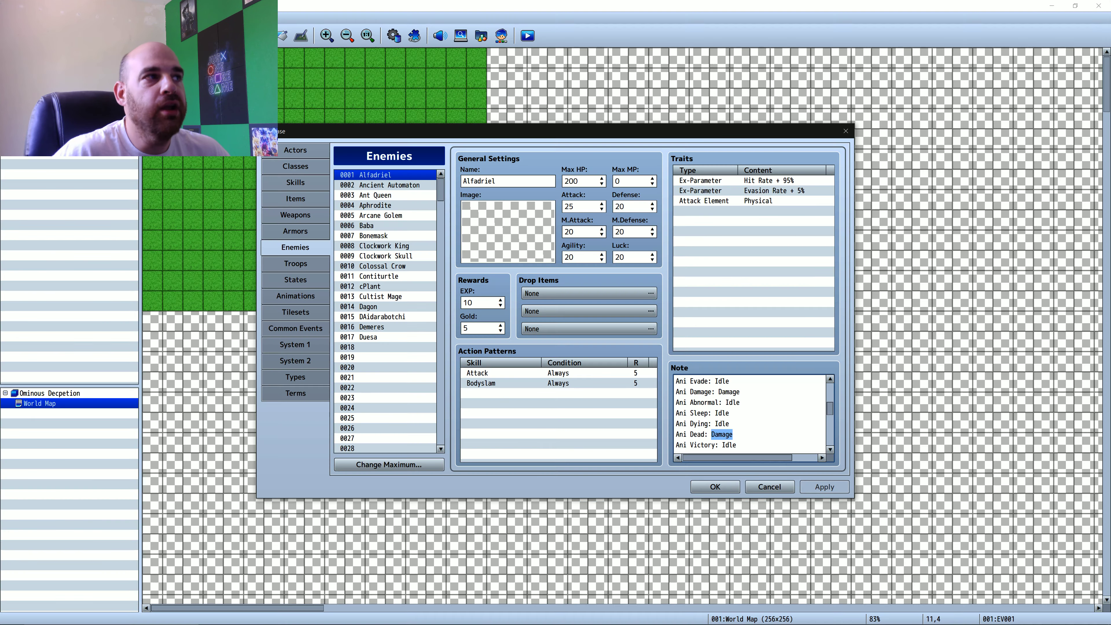
- Look through the enemy list down to its last slots and back up to Alfadriel
scroll(385, 310, down, 2)
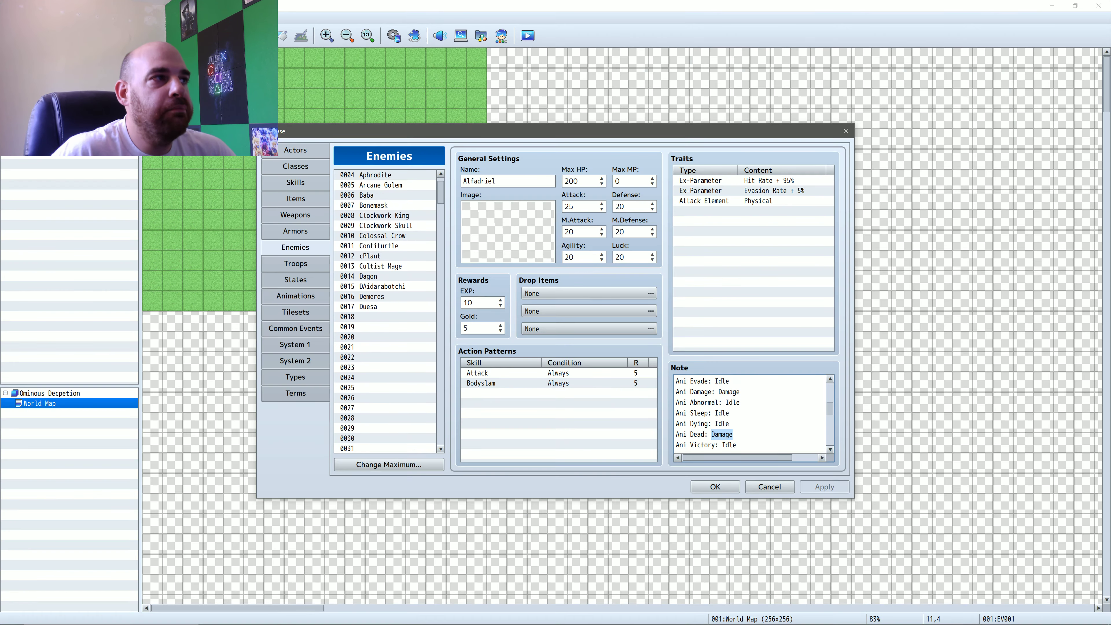
scroll(384, 310, up, 2)
drag(440, 189, 441, 431)
scroll(385, 310, up, 3)
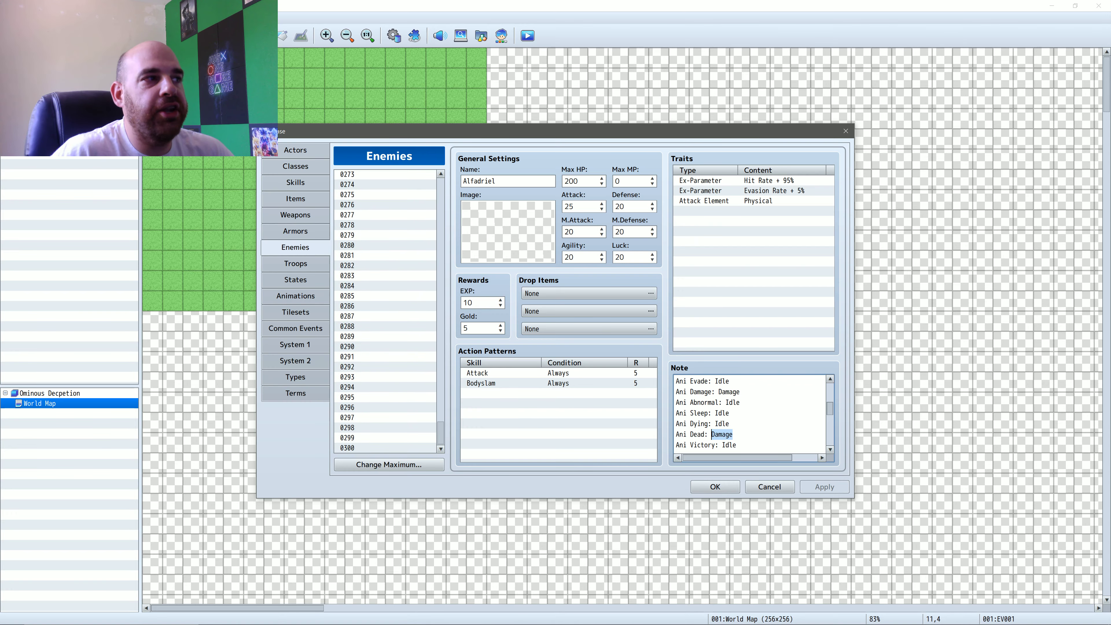
scroll(384, 310, up, 20)
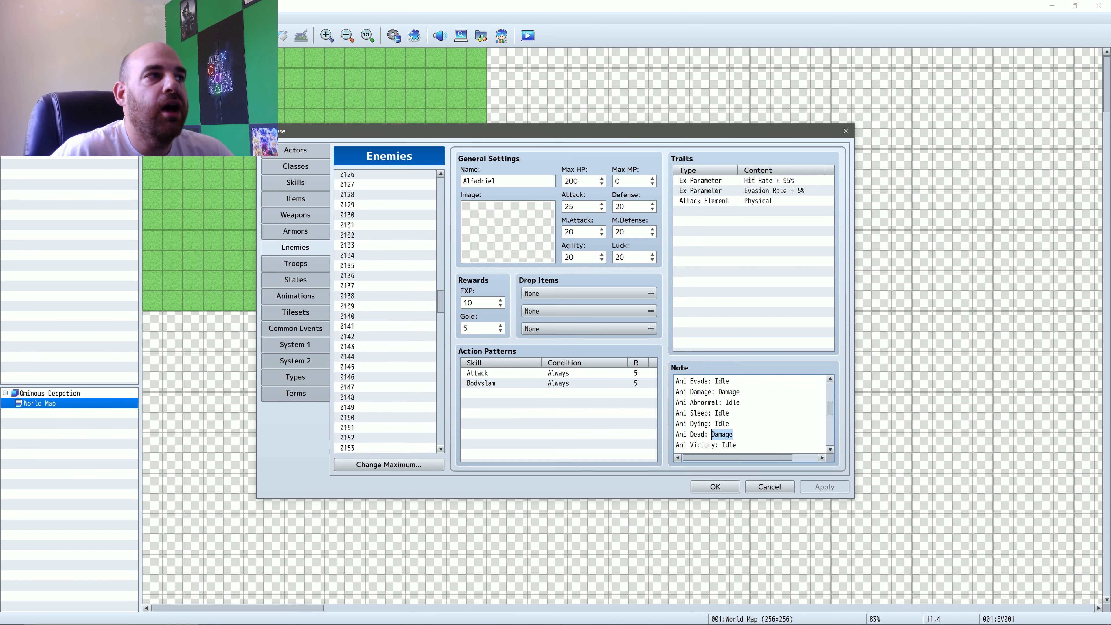
scroll(385, 310, up, 15)
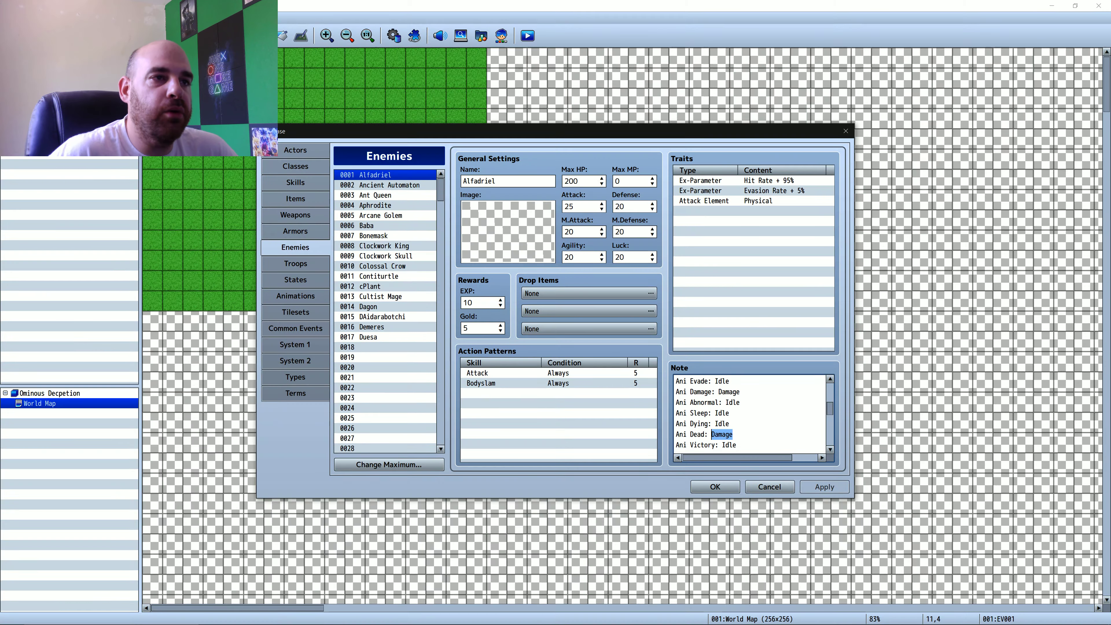
- Examine the Ani Victory, Ani Escape and Replace Sprite lines at the end of Alfadriel's DragonBone settings
scroll(750, 413, down, 2)
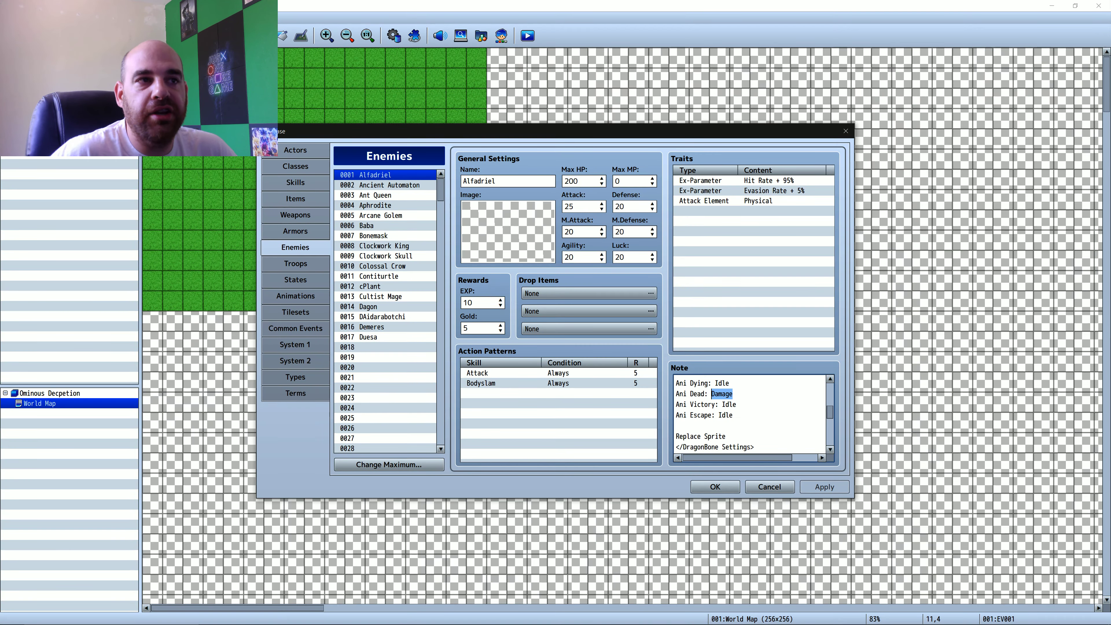
scroll(750, 413, up, 1)
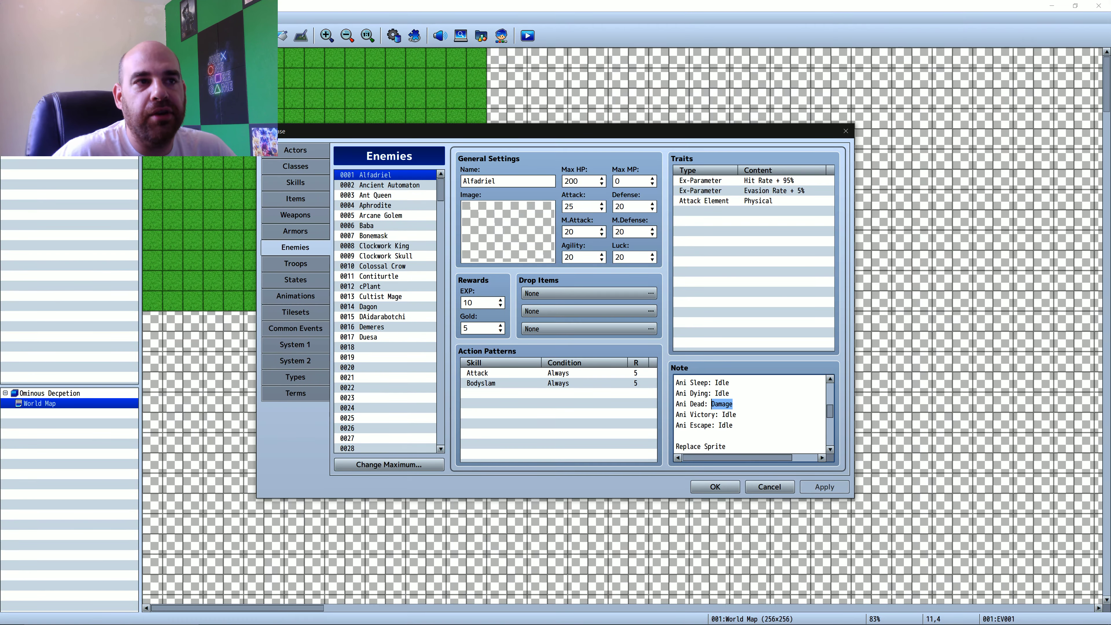
double_click(728, 414)
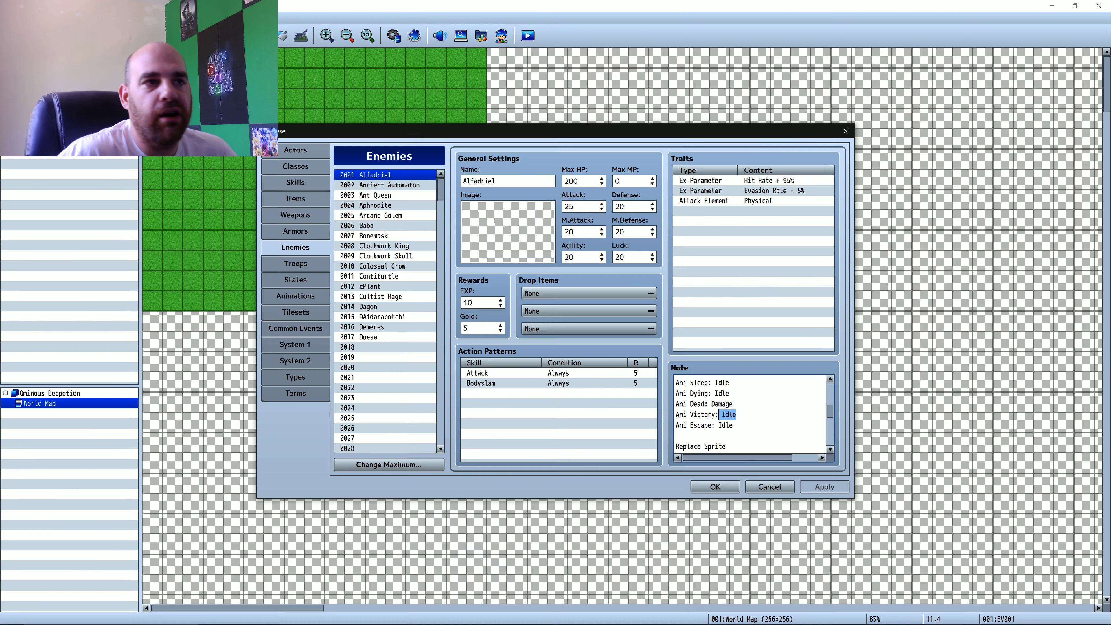
scroll(750, 414, up, 5)
scroll(750, 413, down, 5)
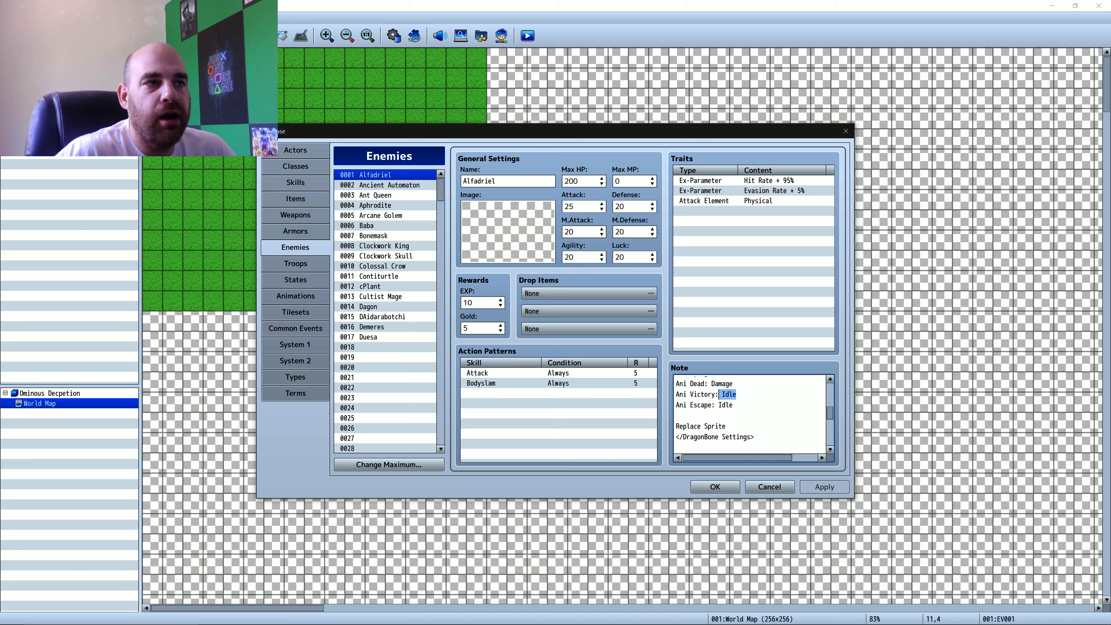
scroll(750, 414, down, 1)
scroll(750, 413, up, 3)
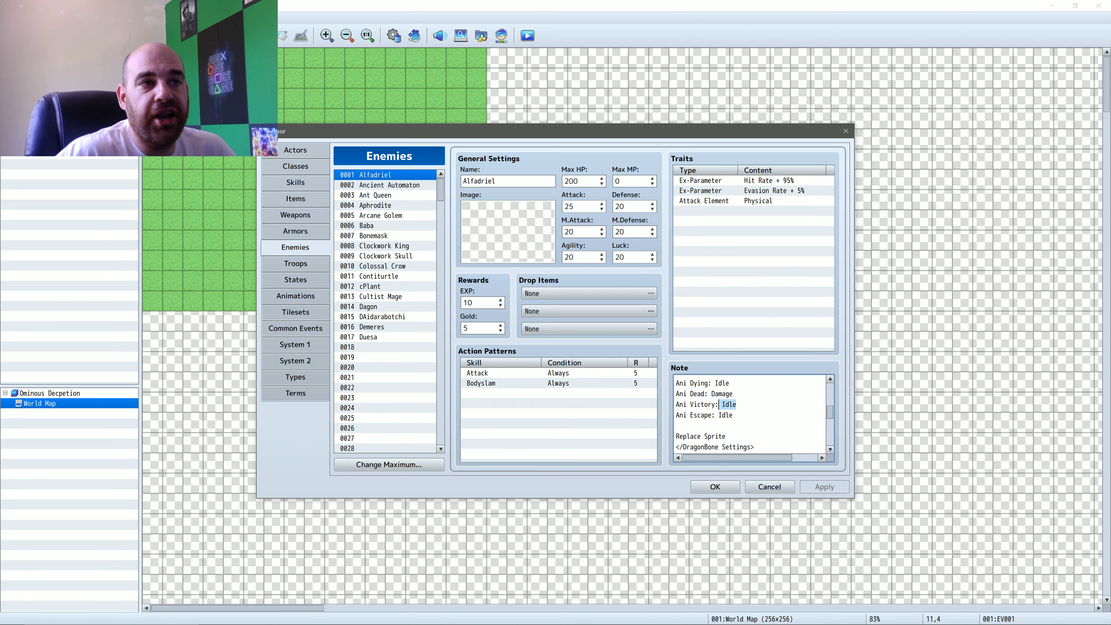
- Recheck the animation assignments in Alfadriel's note, and read the Available Motions list below the DragonBone settings
scroll(750, 413, up, 1)
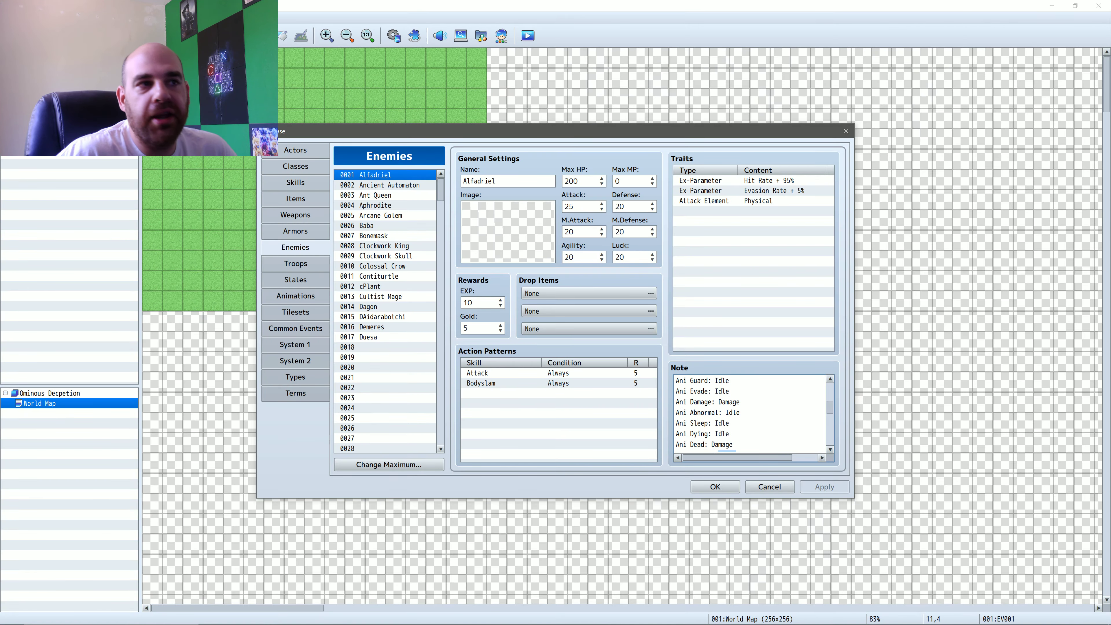
scroll(750, 413, up, 3)
scroll(750, 414, up, 1)
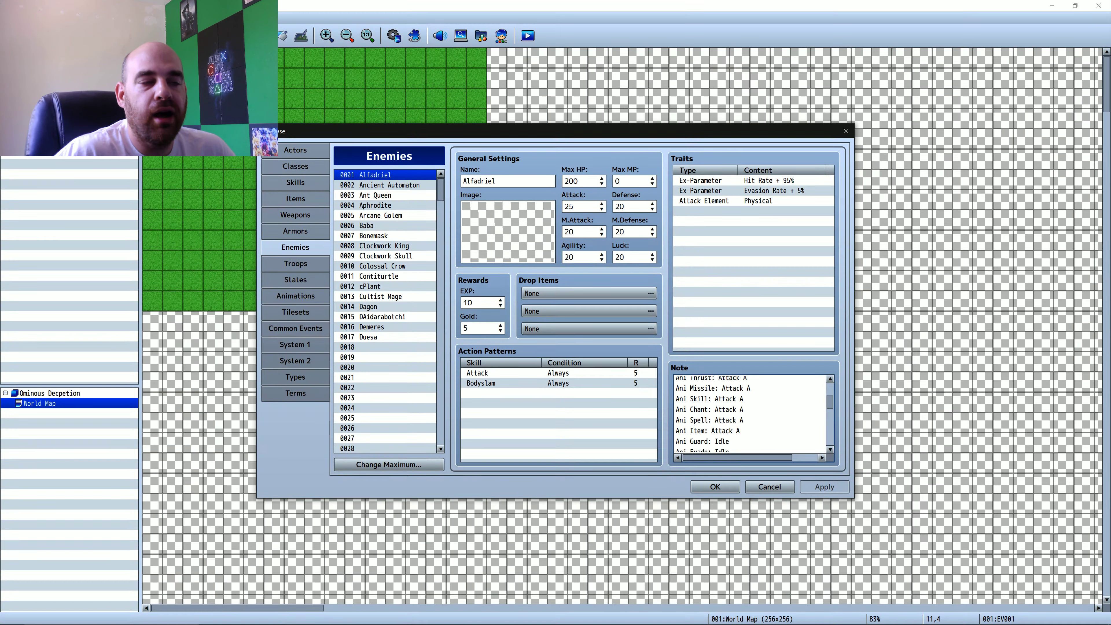
scroll(749, 413, up, 1)
scroll(748, 414, down, 2)
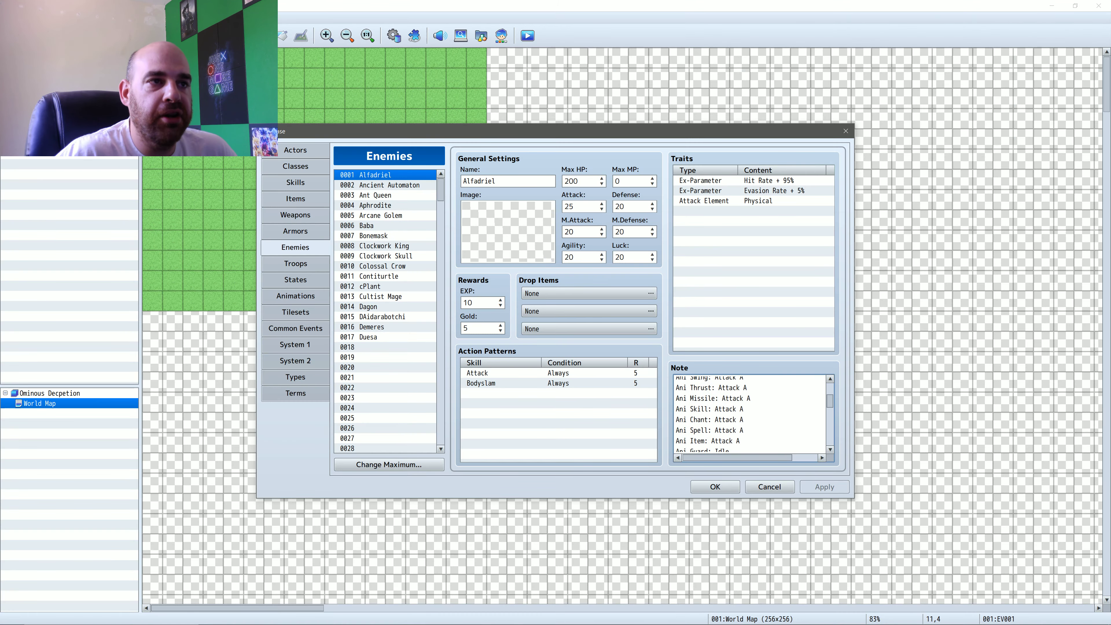
scroll(750, 413, down, 4)
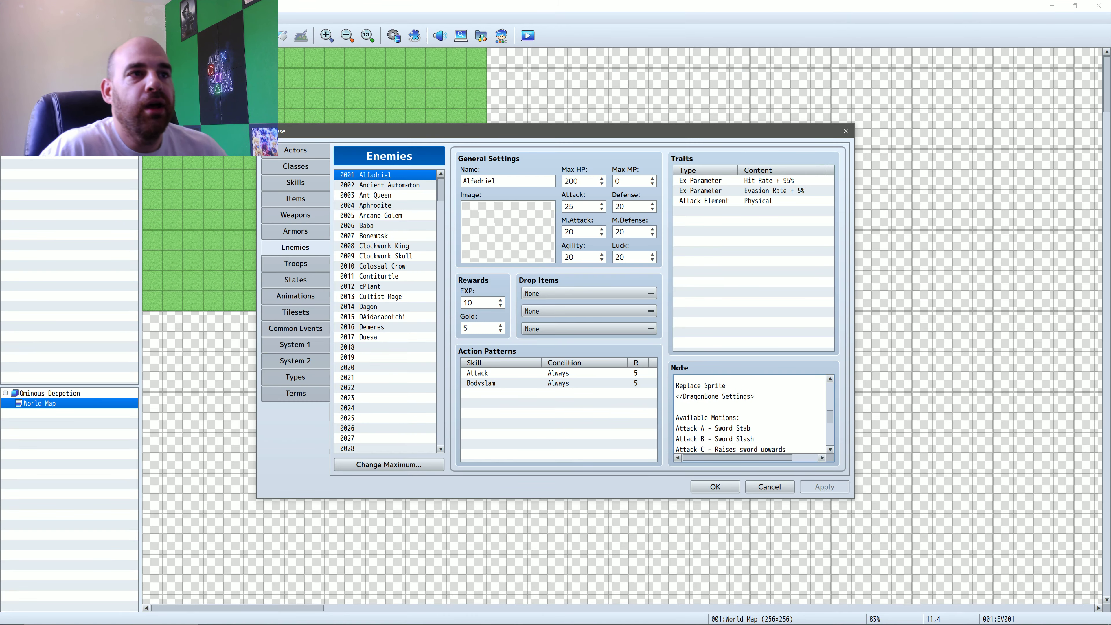
scroll(750, 413, down, 1)
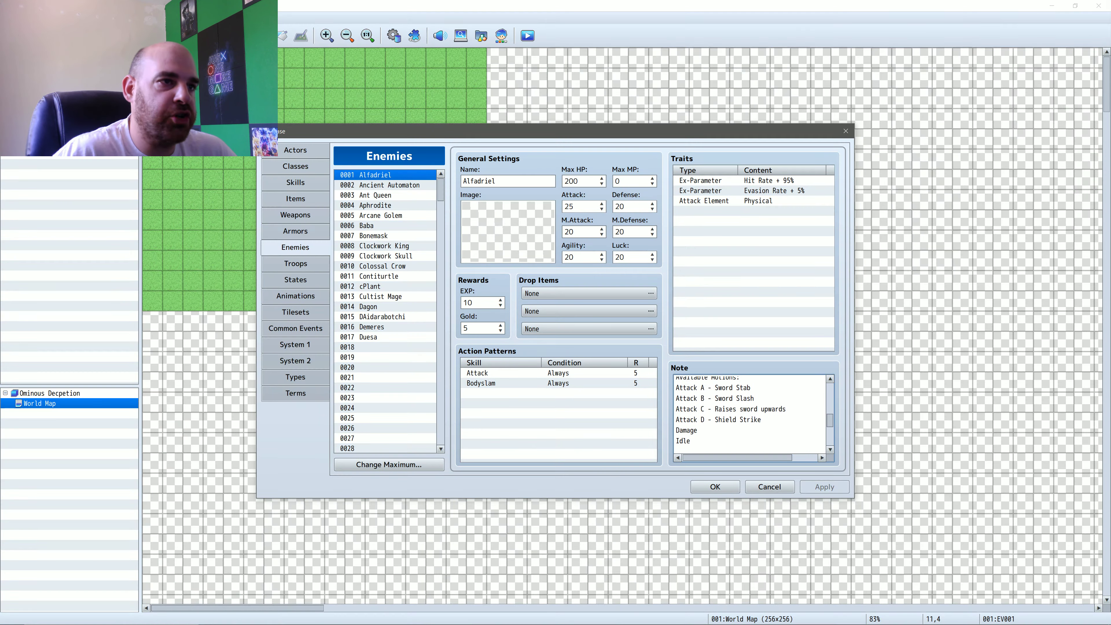
- Read through the Sample Action Sequence in Alfadriel's note, from the setup action block to the end of the target action block
scroll(750, 413, down, 1)
scroll(750, 414, down, 1)
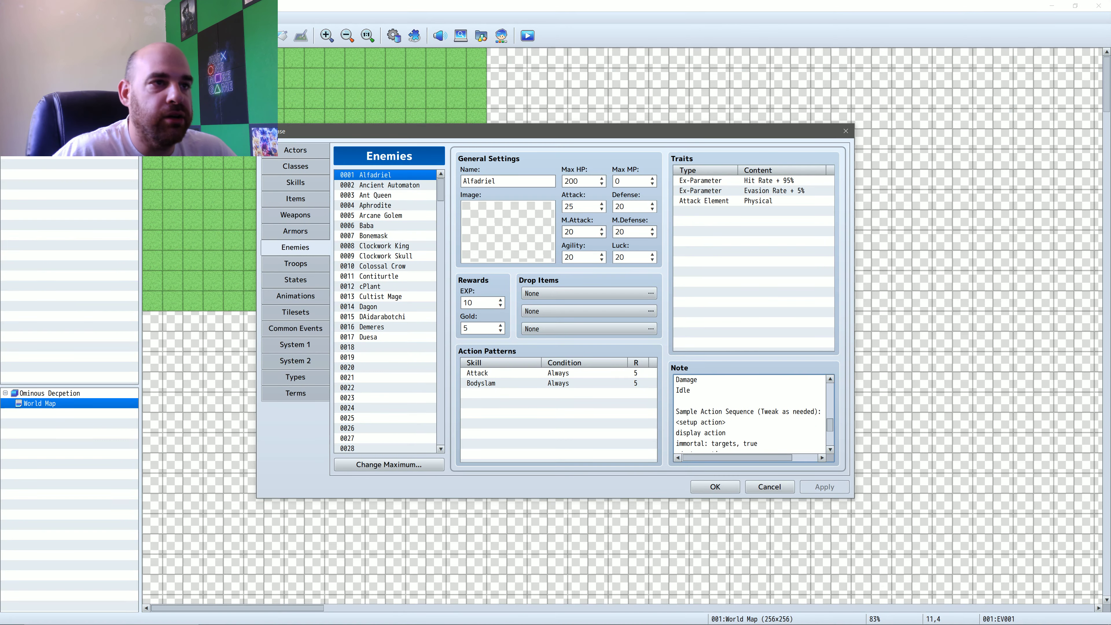
scroll(750, 413, down, 2)
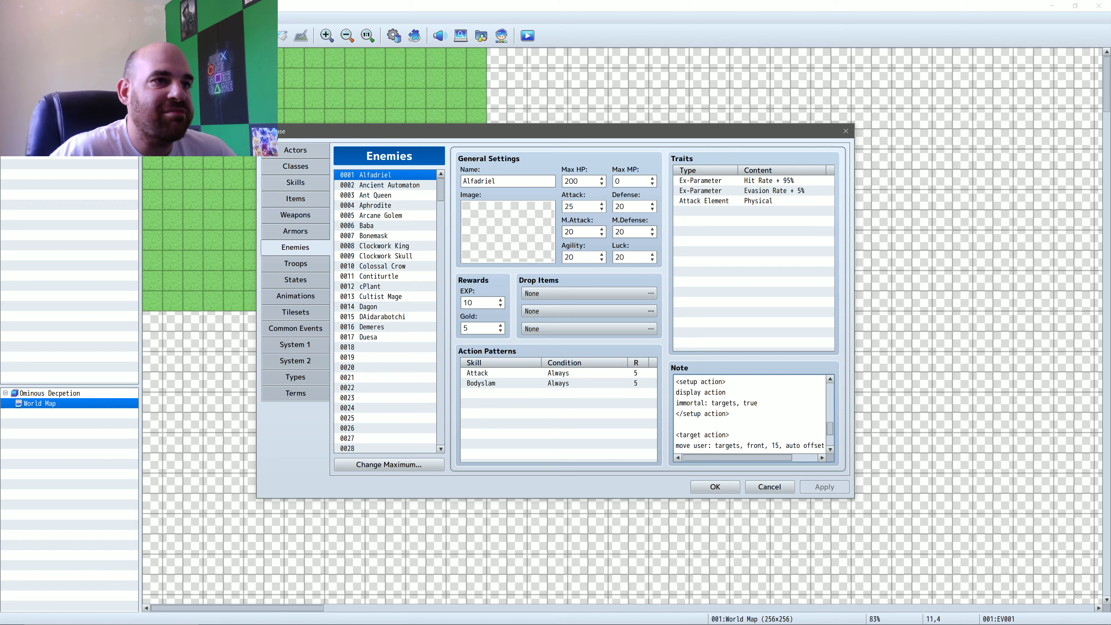
scroll(750, 413, down, 2)
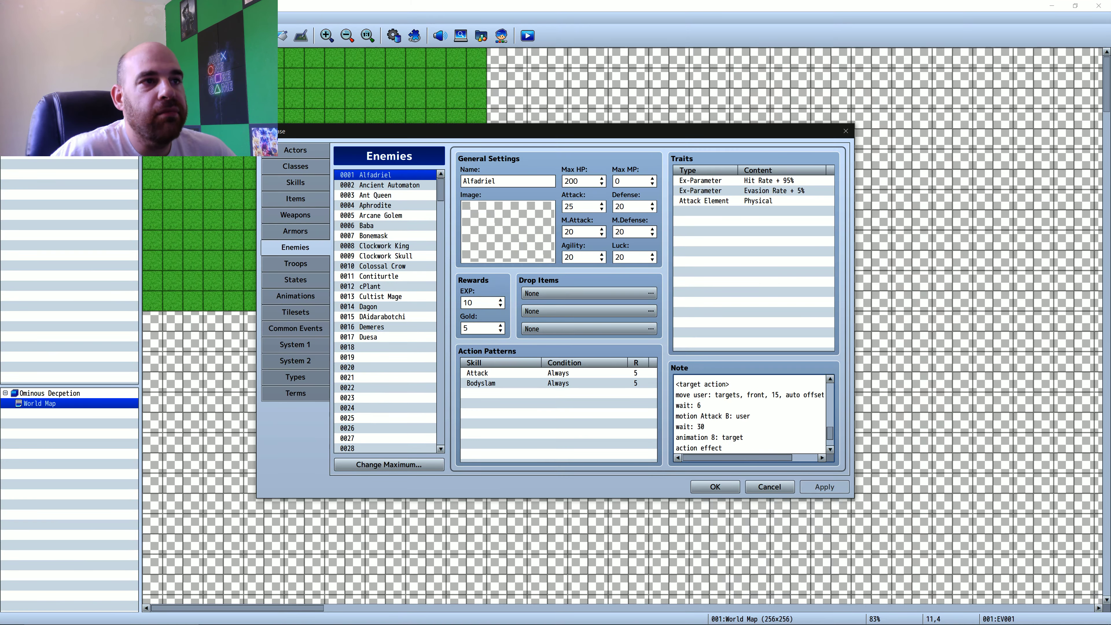
scroll(750, 413, down, 2)
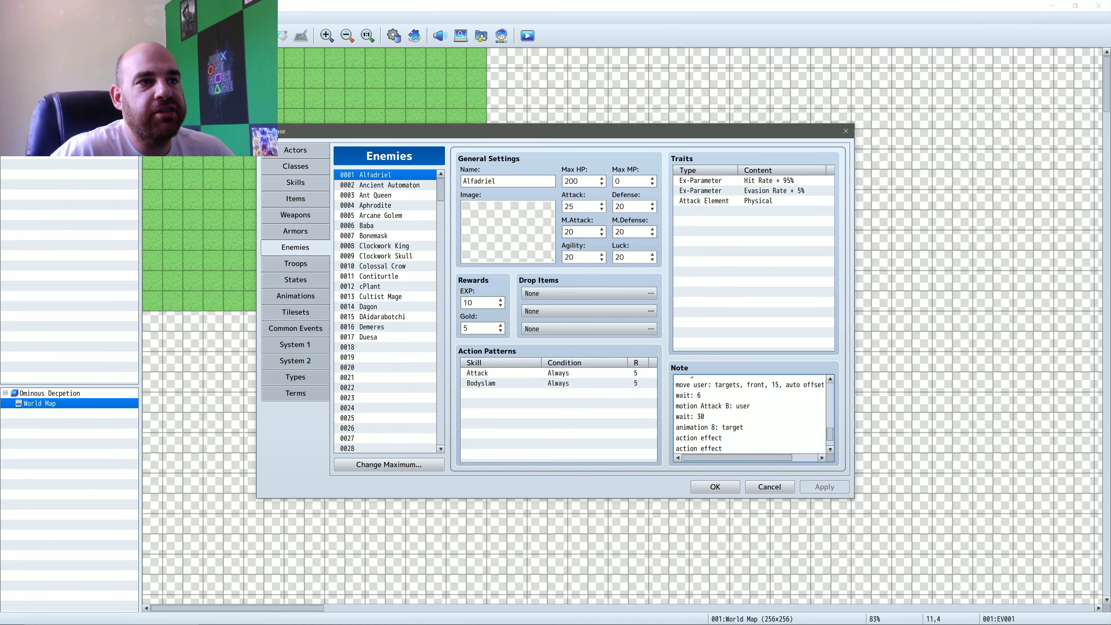
scroll(750, 413, down, 2)
scroll(750, 414, up, 4)
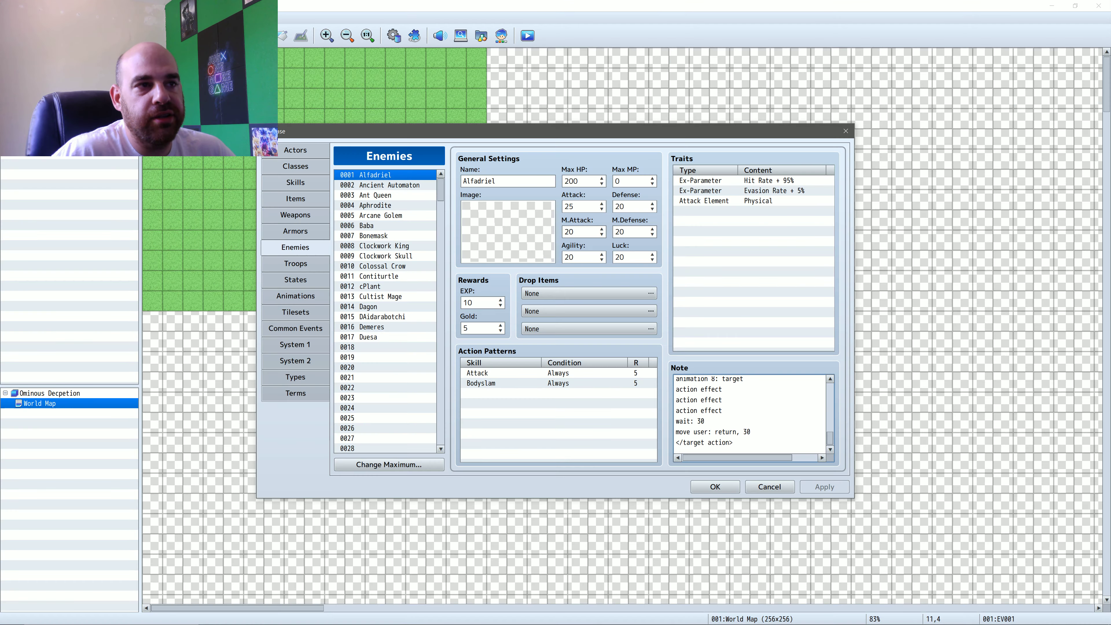
- Review the Available Motions list and the Ani assignments in Alfadriel's note, and close the database keeping its settings
scroll(750, 414, up, 4)
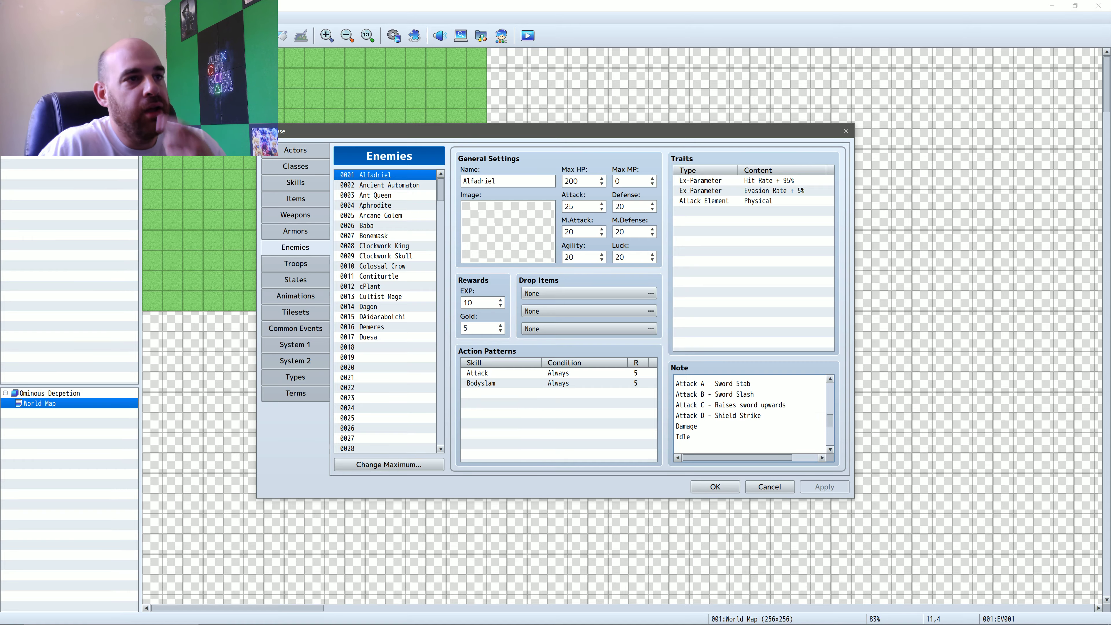
scroll(750, 413, up, 1)
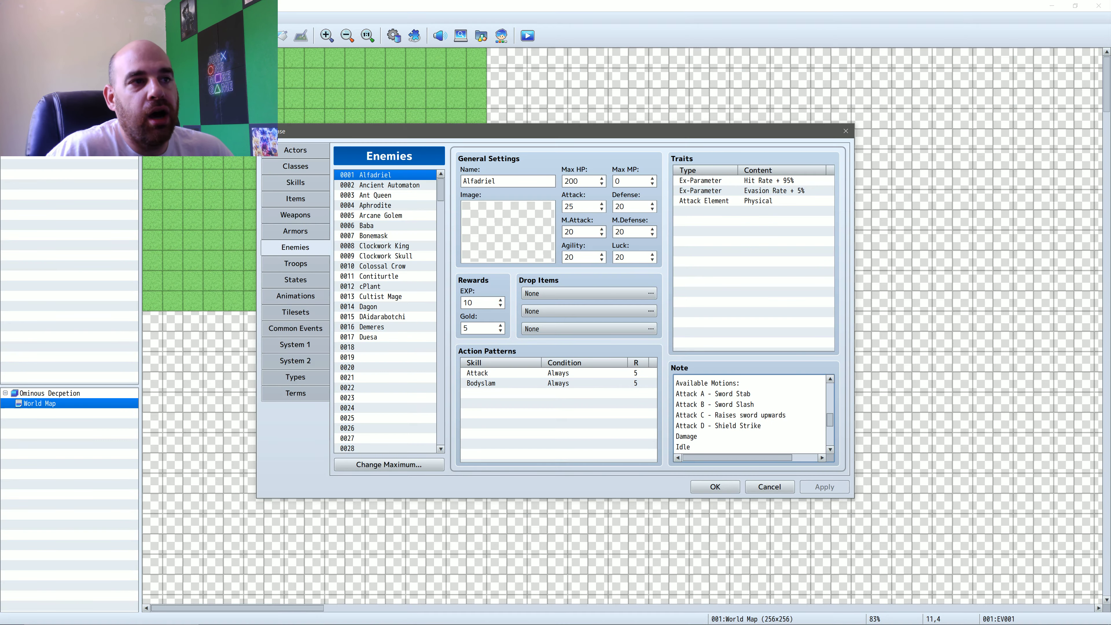
scroll(750, 414, up, 2)
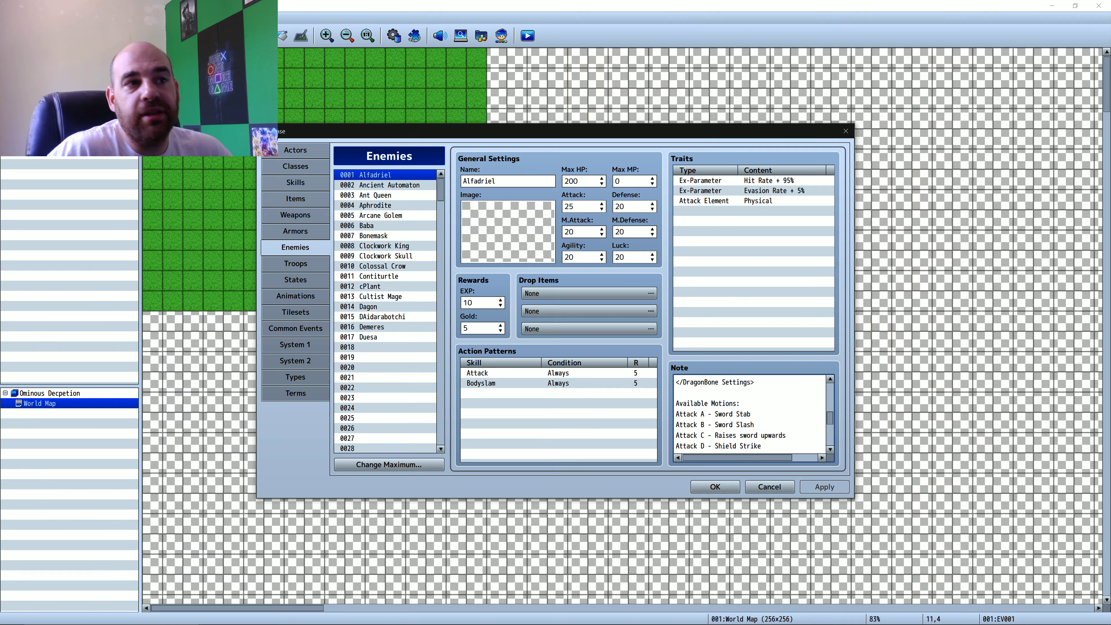
scroll(750, 413, down, 2)
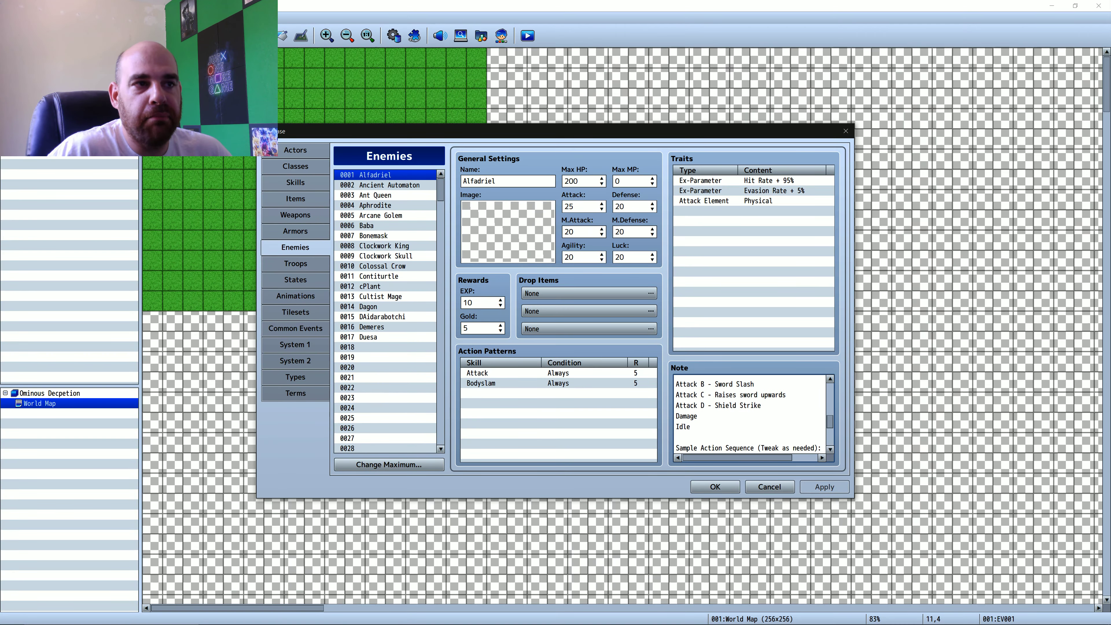
scroll(750, 413, down, 2)
scroll(750, 413, up, 4)
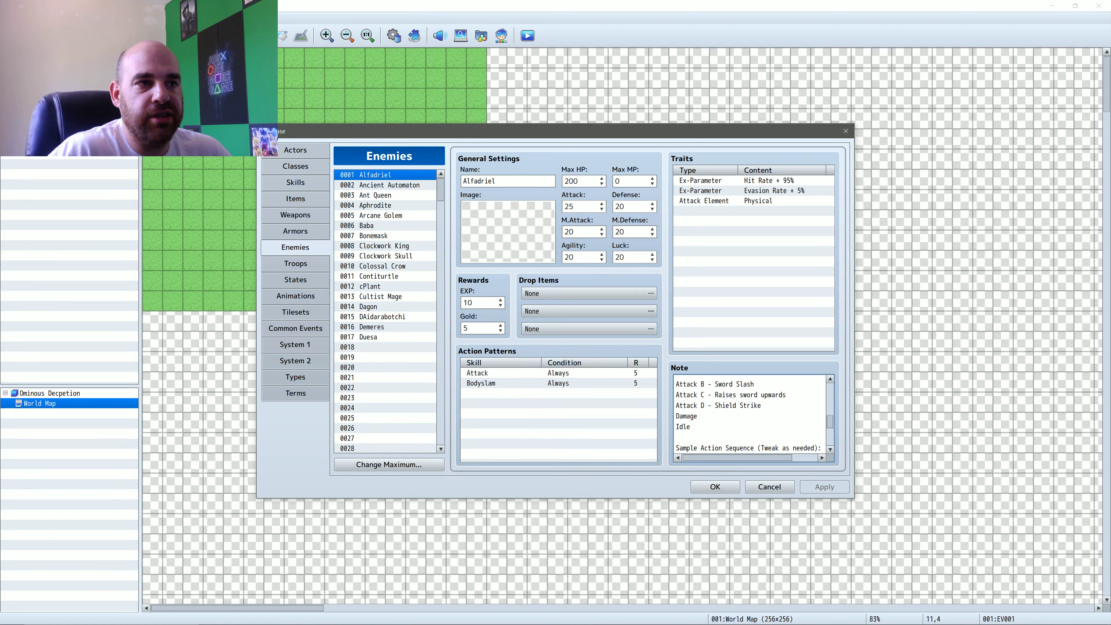
scroll(750, 413, up, 4)
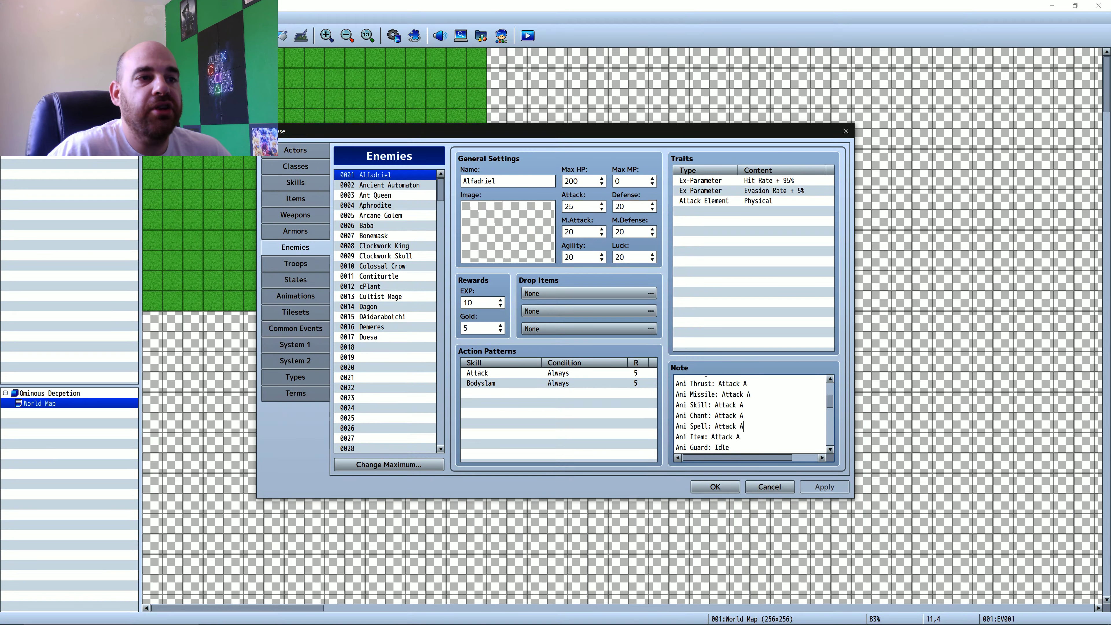
click(714, 486)
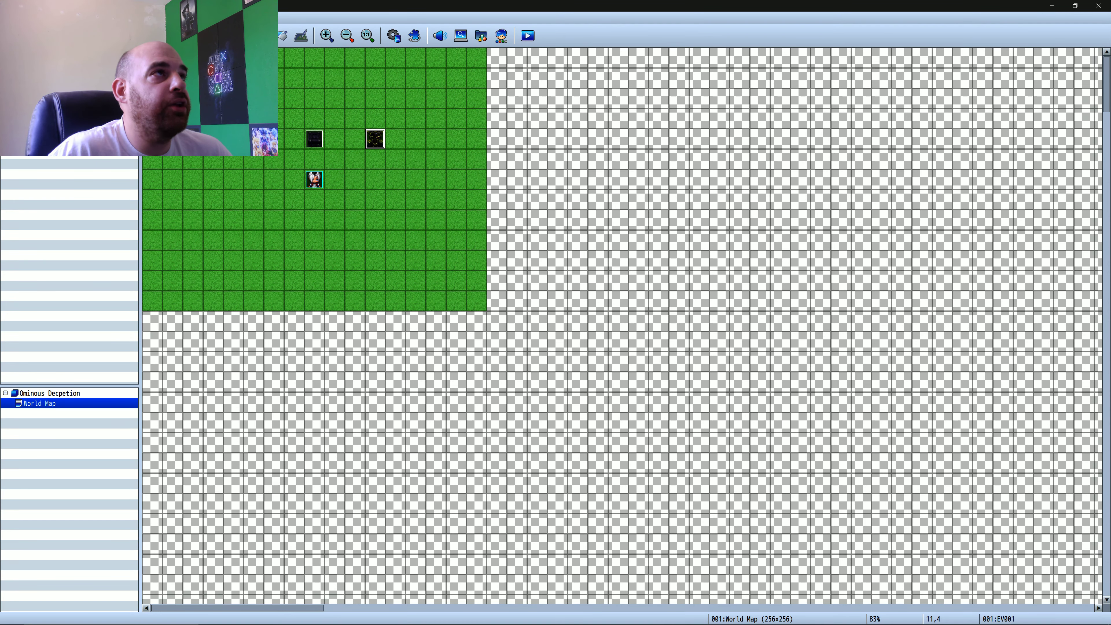
- Open the VisuMZ_2_DragonbonesUnion plugin's settings and inspect its Assets Path parameter without changing it
key(F10)
key(Return)
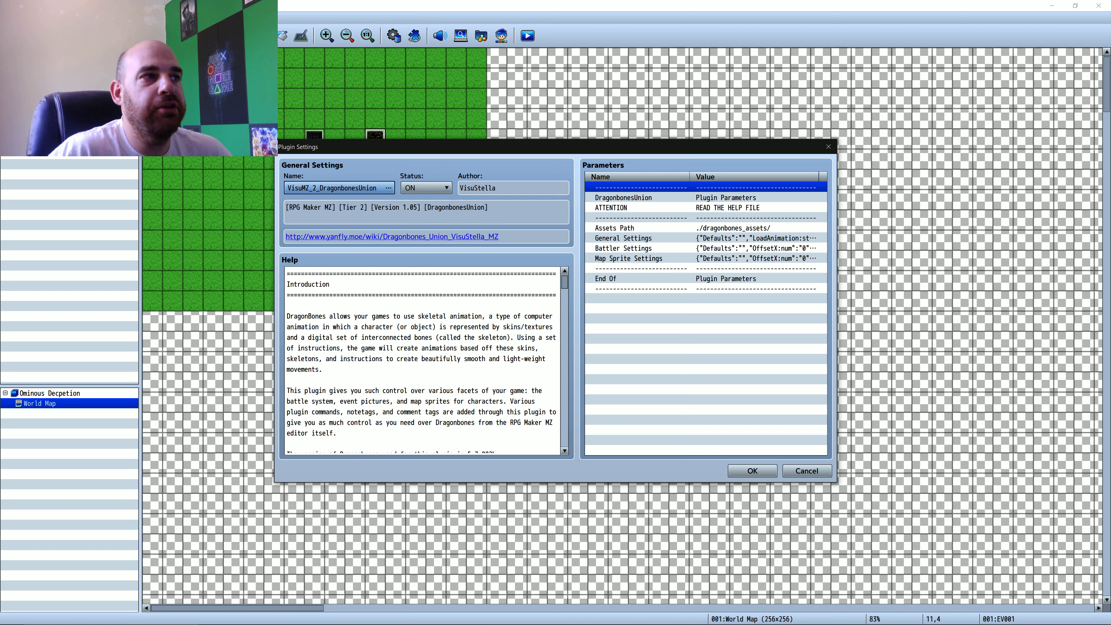
double_click(705, 238)
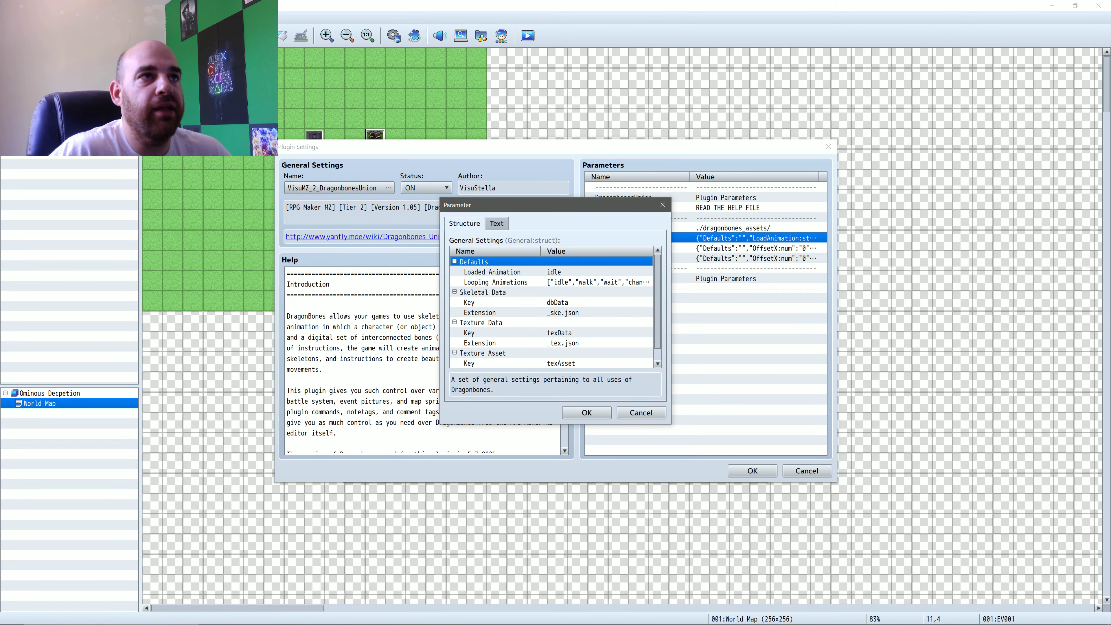
key(Escape)
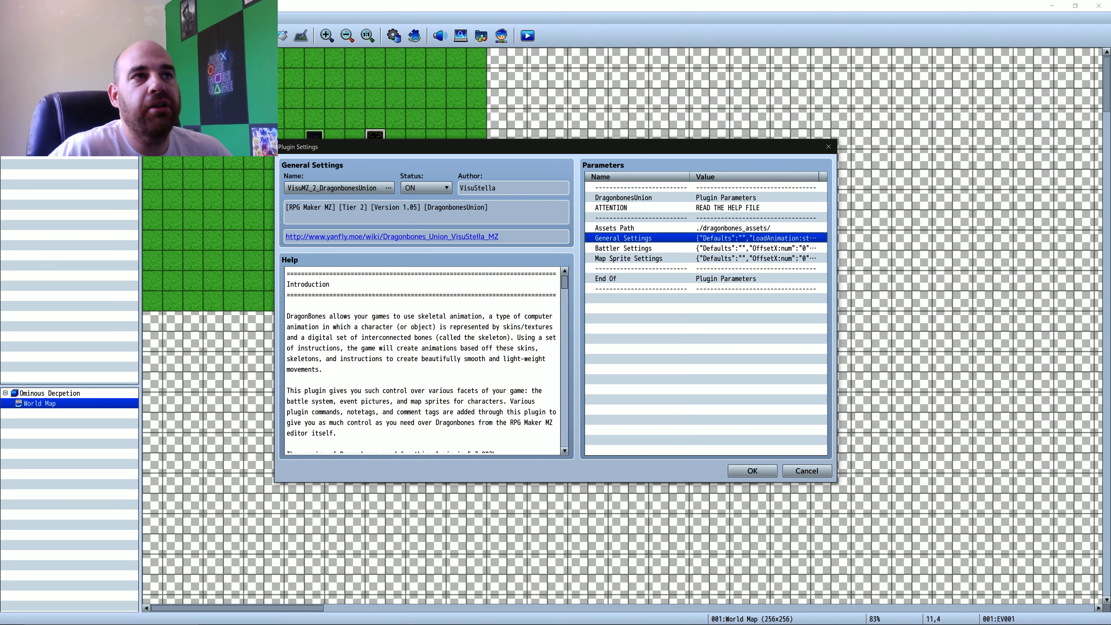
double_click(706, 228)
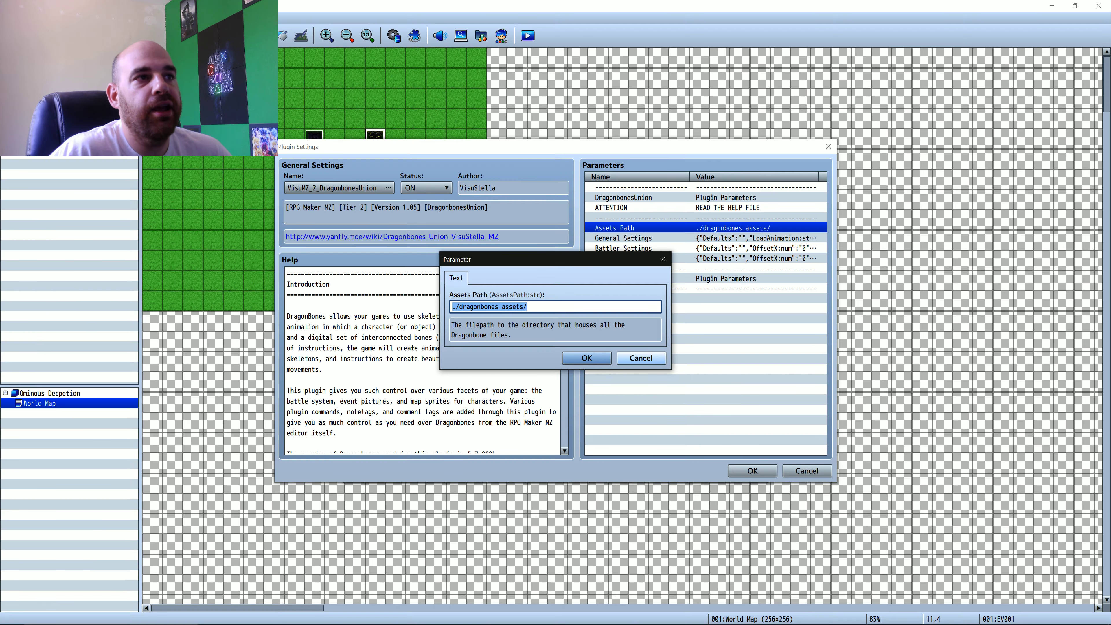
click(641, 357)
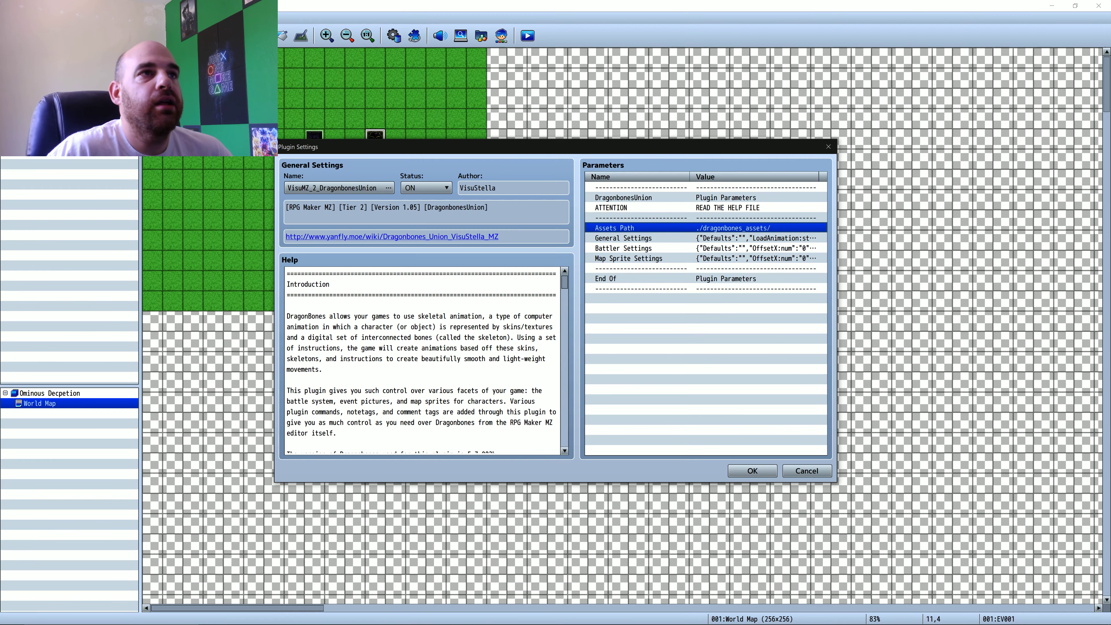
- Inspect the Looping Animations list in the DragonbonesUnion plugin's General Settings, leaving the list as it is
click(706, 237)
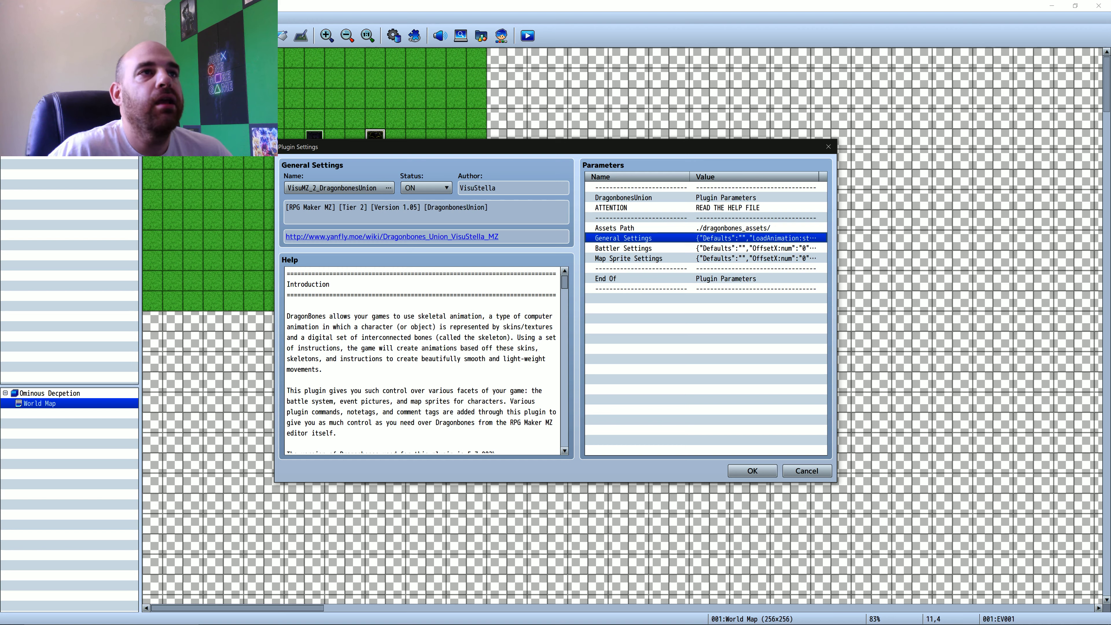
key(Return)
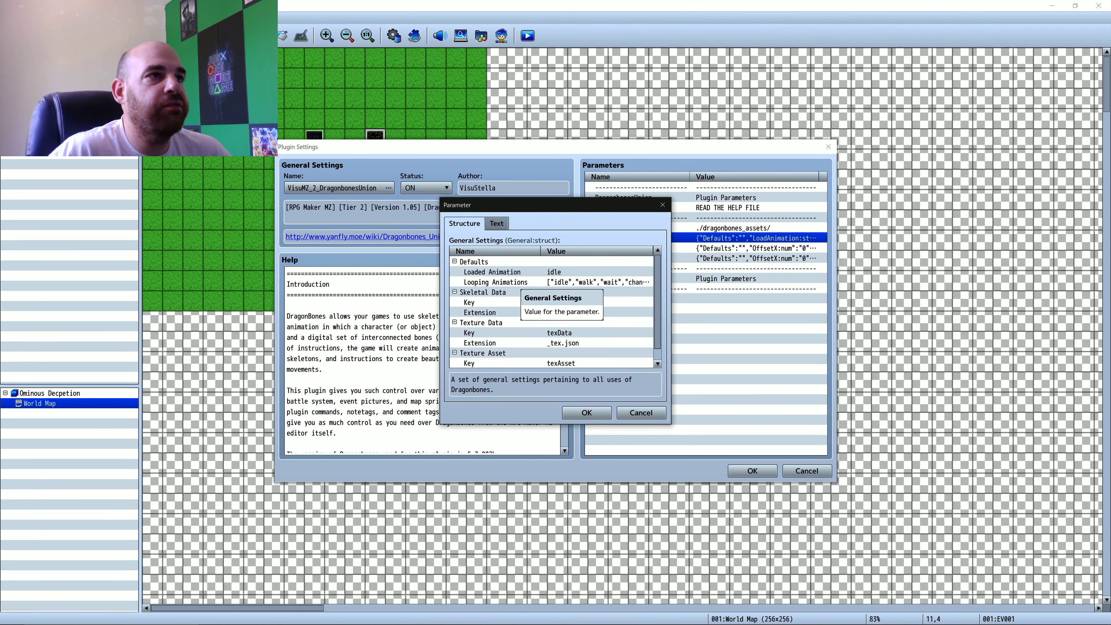
click(521, 282)
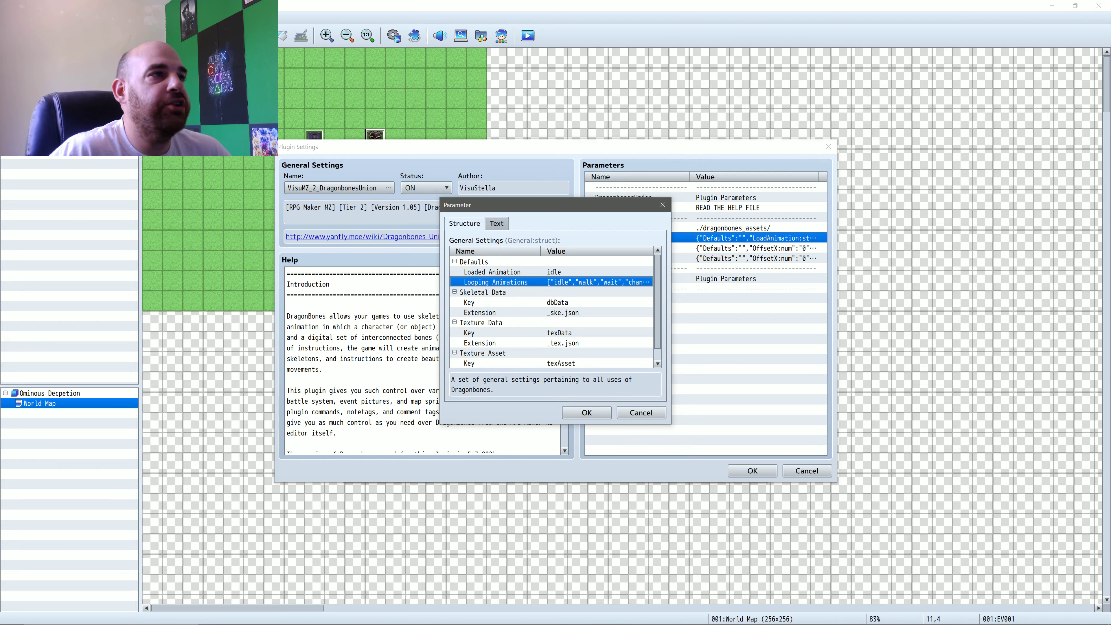
key(Return)
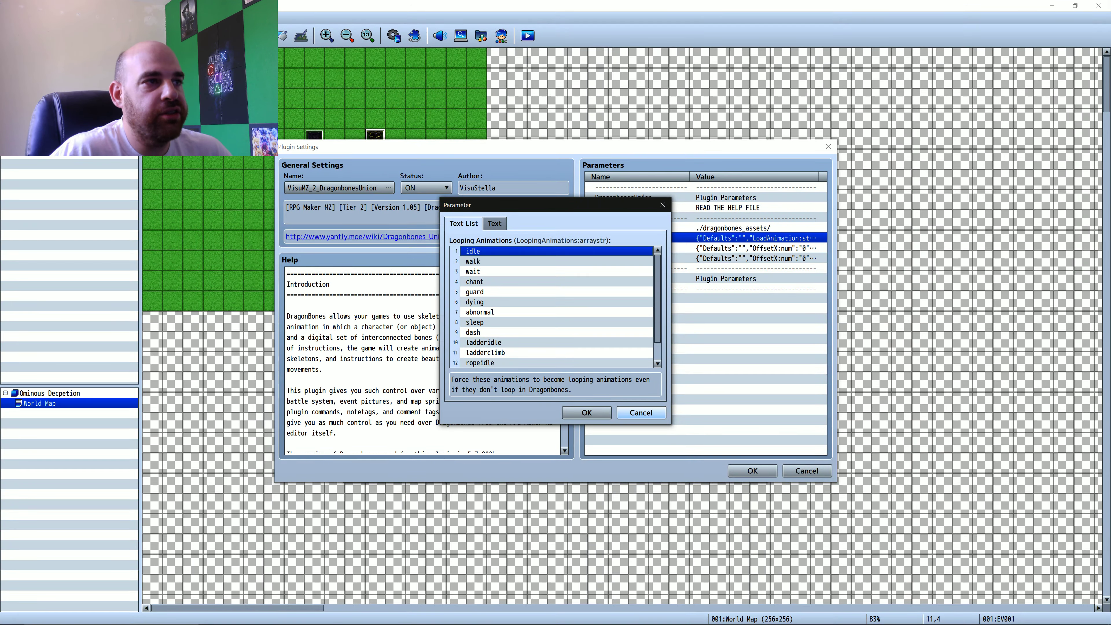
click(640, 412)
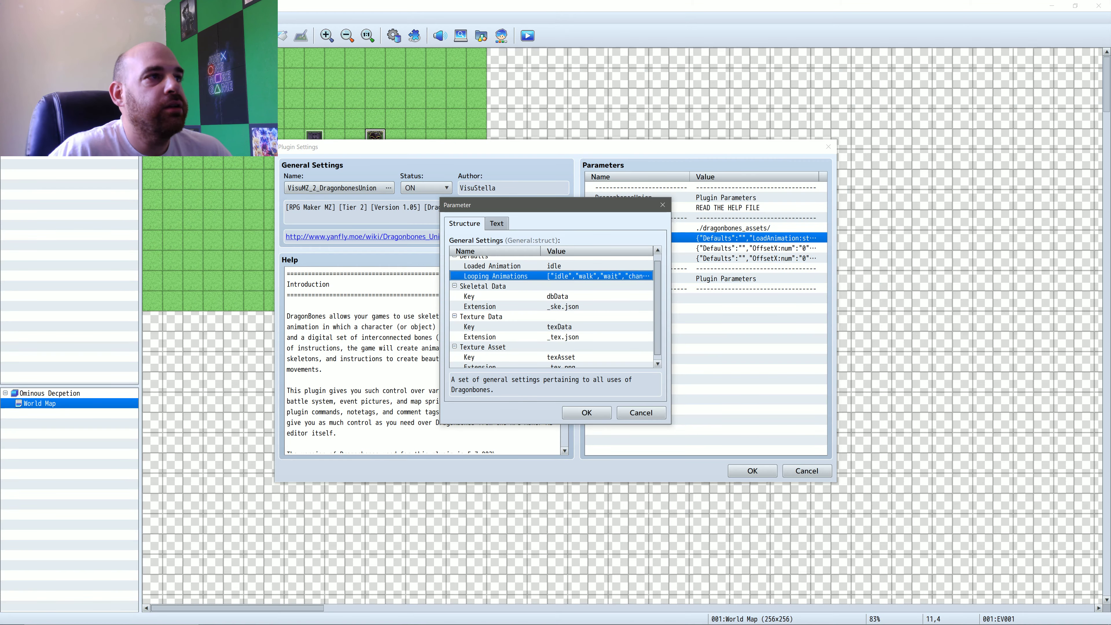
- Review the skeletal and texture data entries and the Loaded Animation default, and leave the General Settings without changes
scroll(553, 308, down, 1)
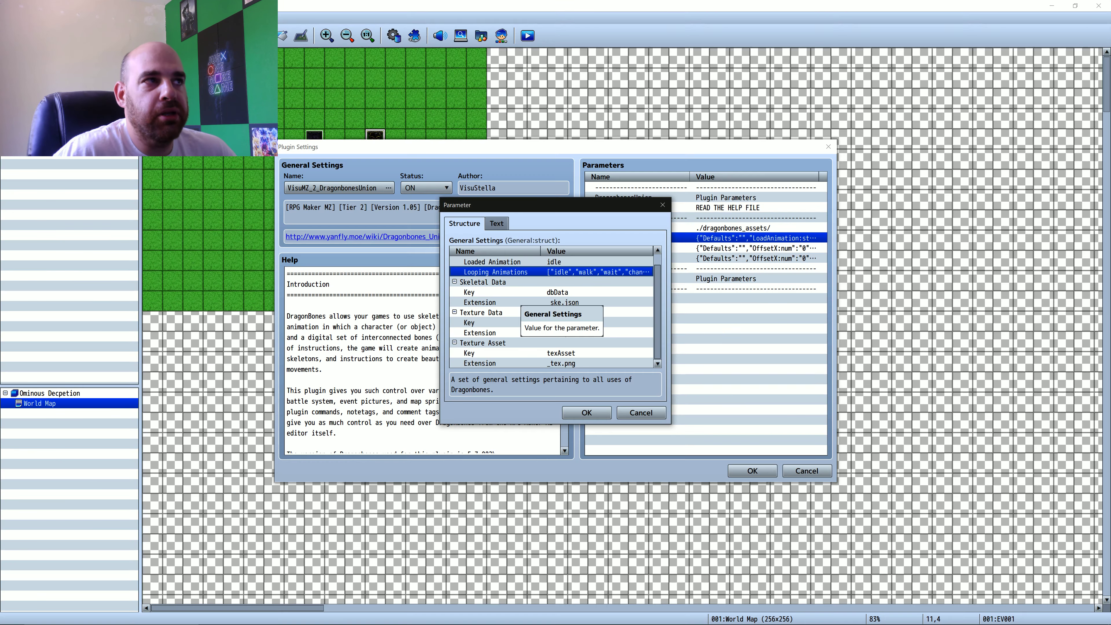
scroll(525, 306, up, 1)
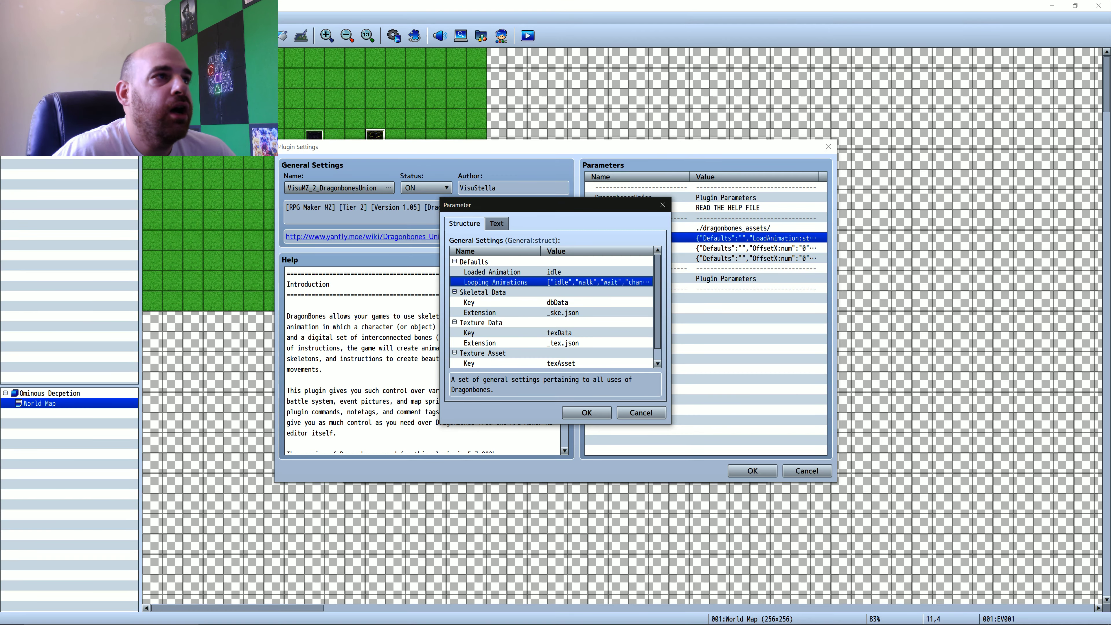
double_click(524, 271)
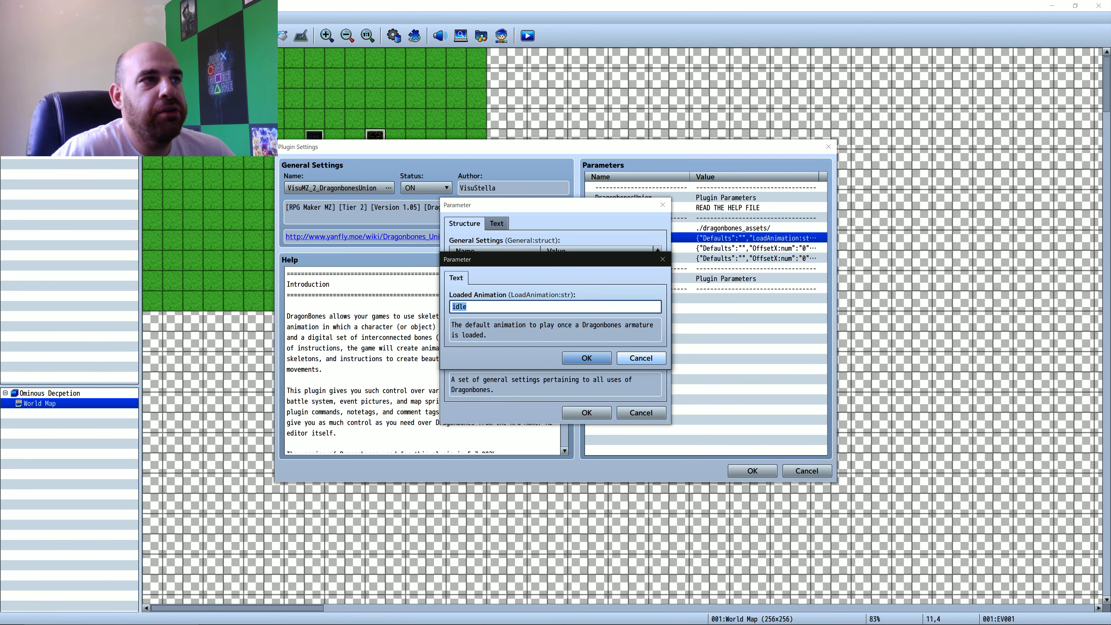
click(640, 358)
double_click(525, 282)
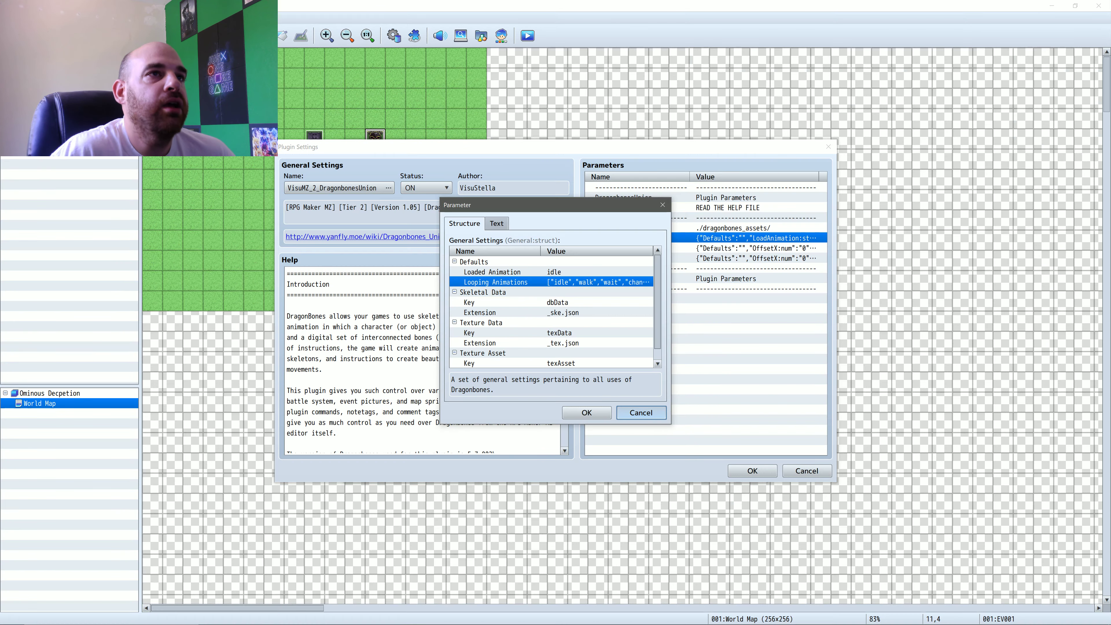
click(641, 412)
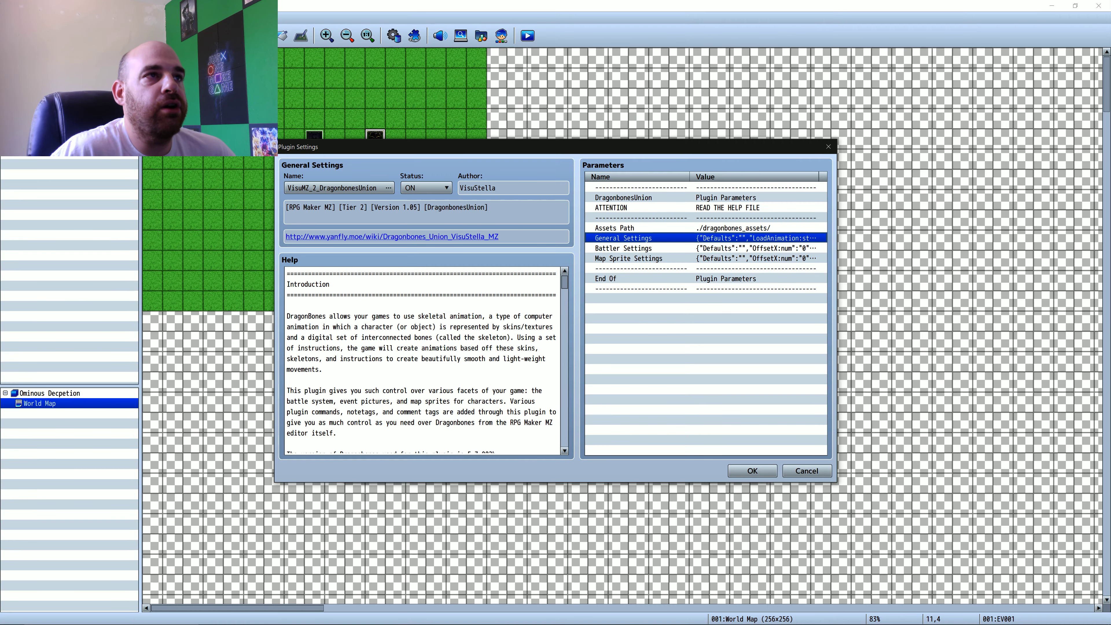
- Examine the default settings and default motions in the plugin's Battler Settings, and leave them without changes
double_click(623, 248)
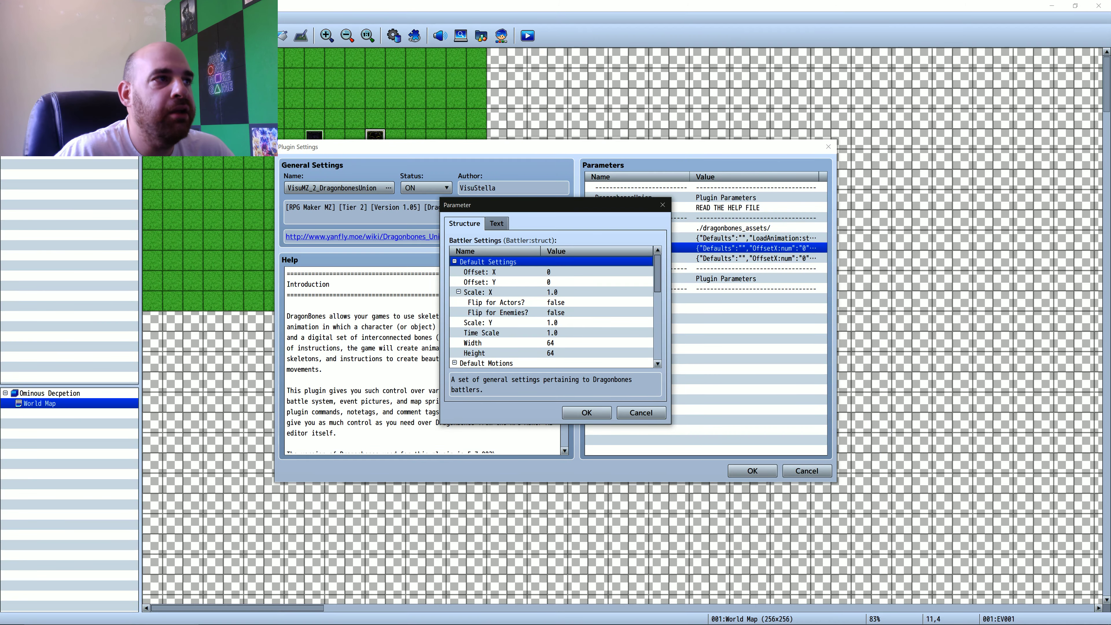
scroll(551, 310, down, 3)
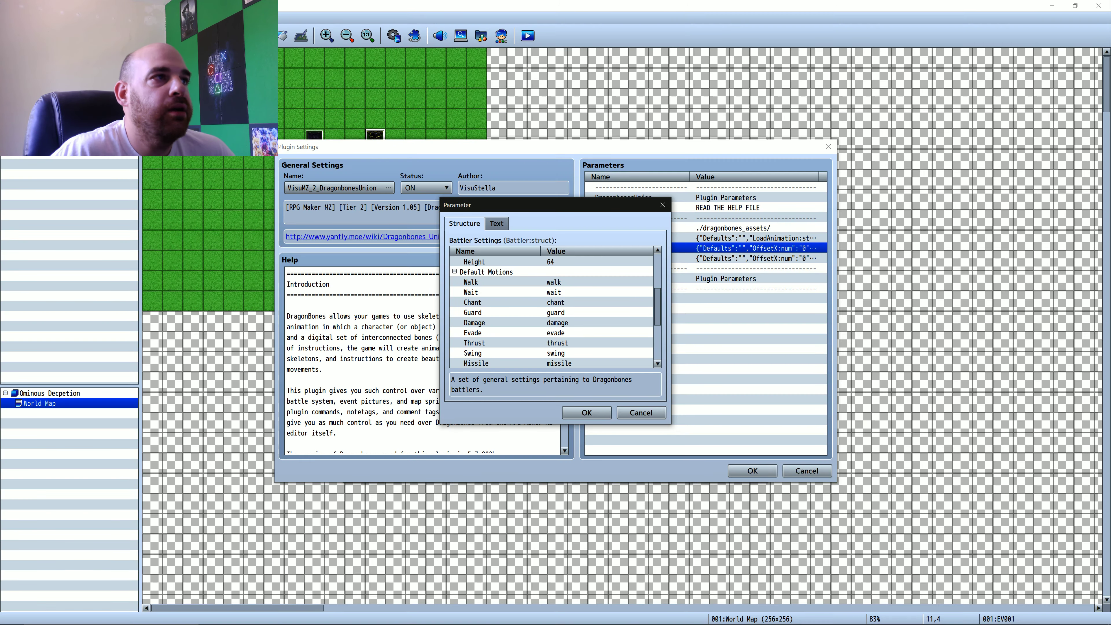
scroll(551, 311, down, 3)
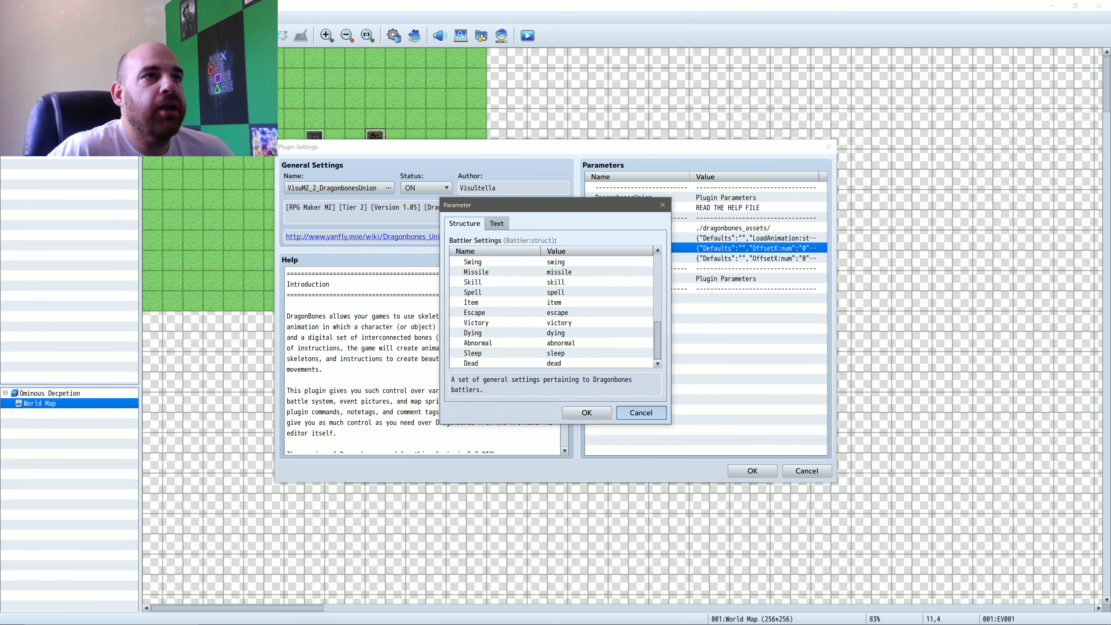
click(640, 412)
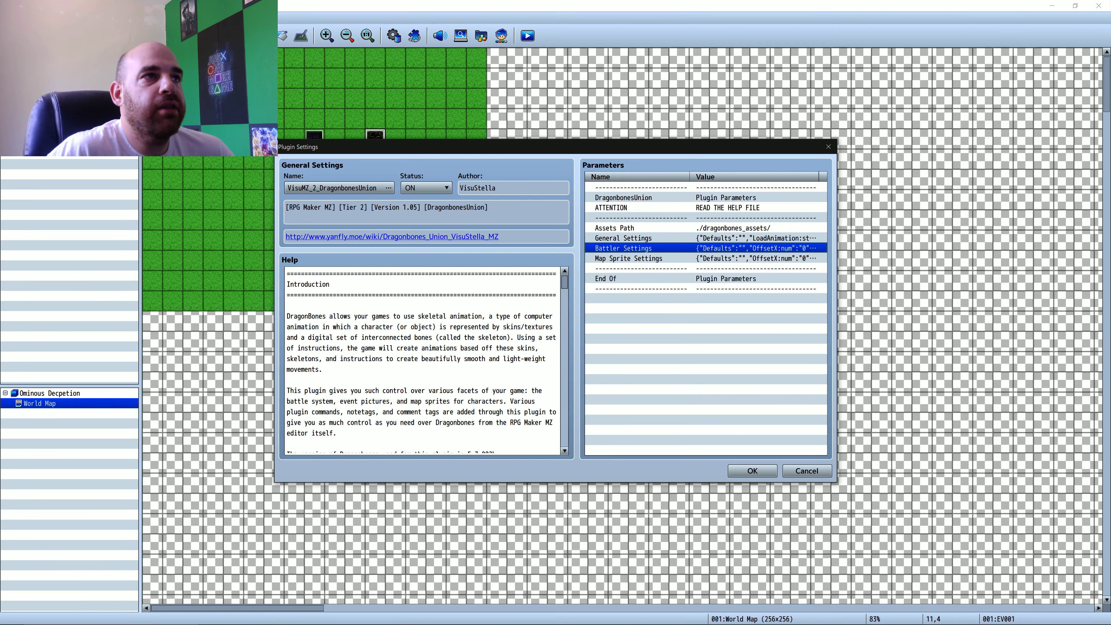
- Examine the motion settings in the plugin's Map Sprite Settings, and skim the plugin's help text
key(Down)
key(Return)
scroll(551, 311, down, 3)
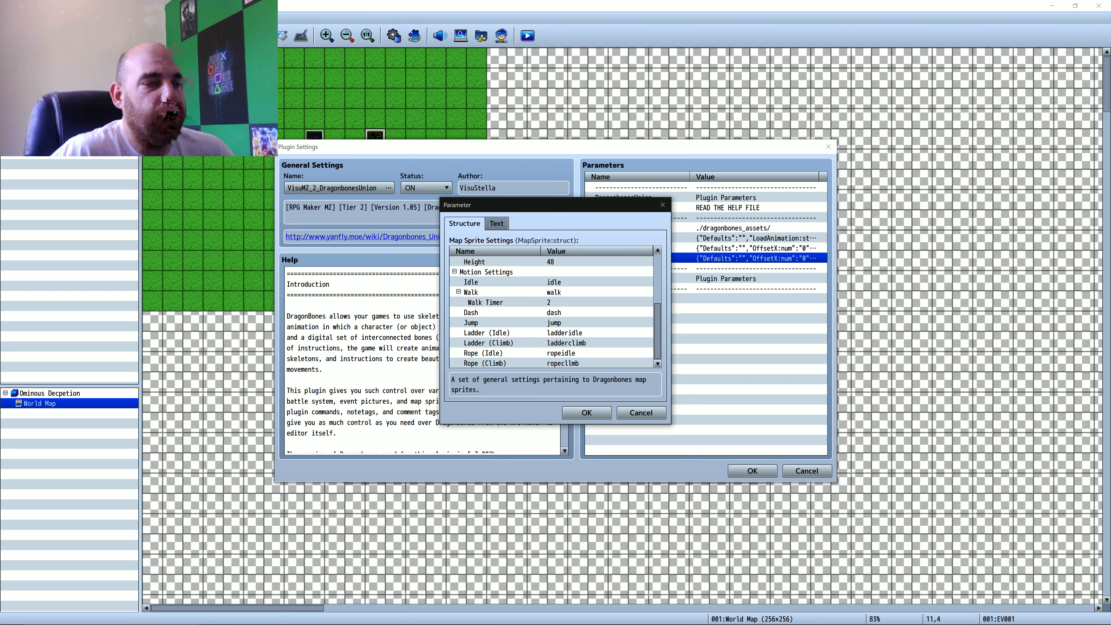
key(Escape)
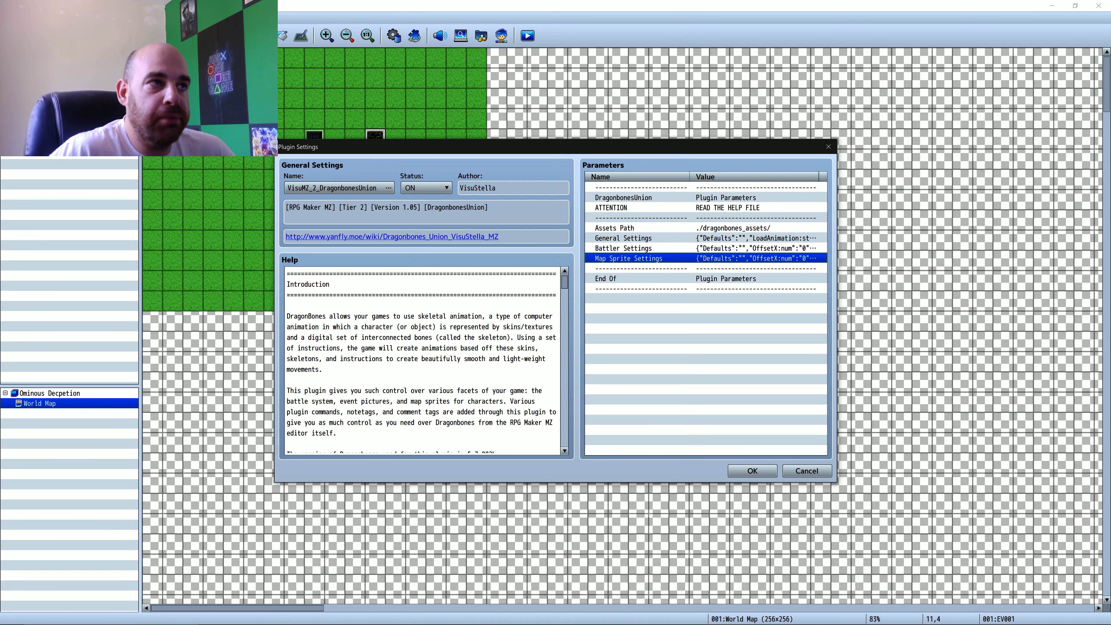
scroll(422, 361, down, 20)
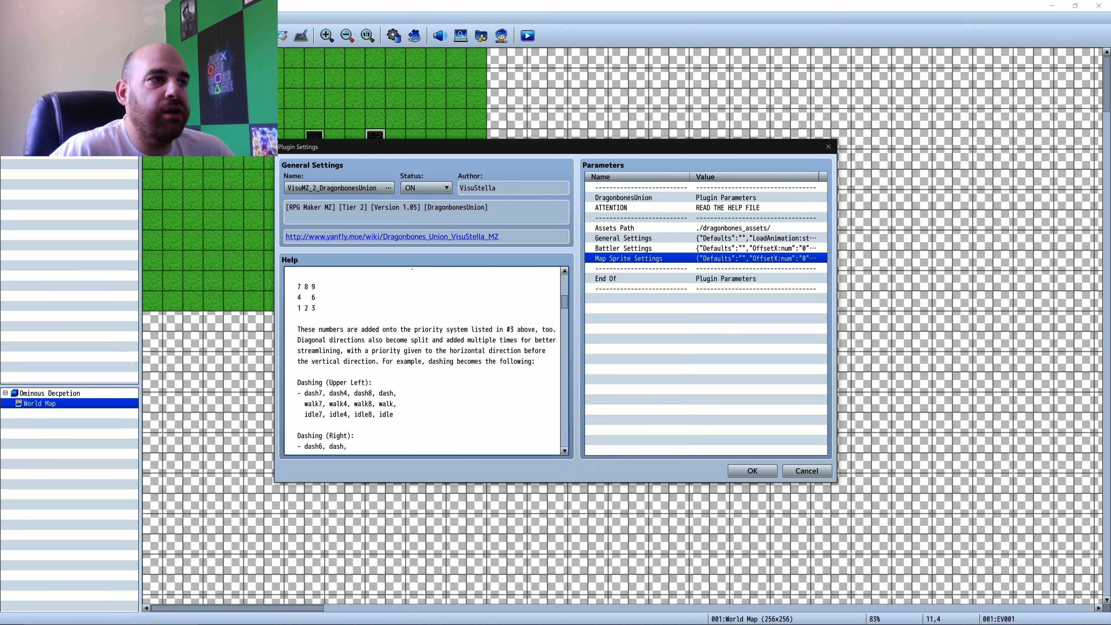
scroll(422, 361, up, 20)
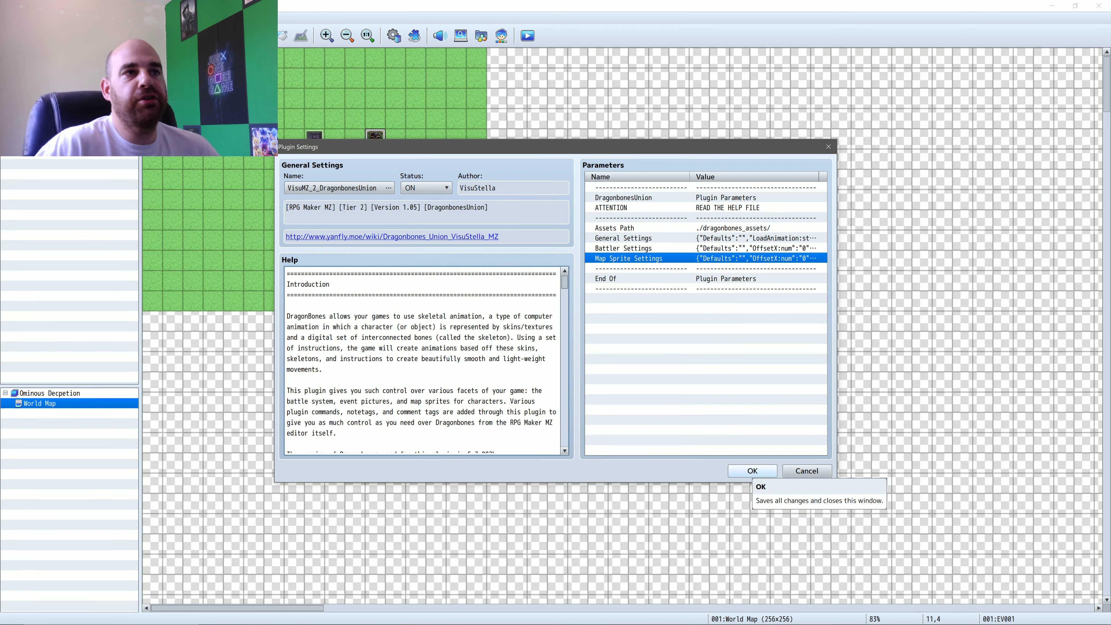
- Confirm the DragonbonesUnion plugin settings and close the Plugin Manager
click(752, 471)
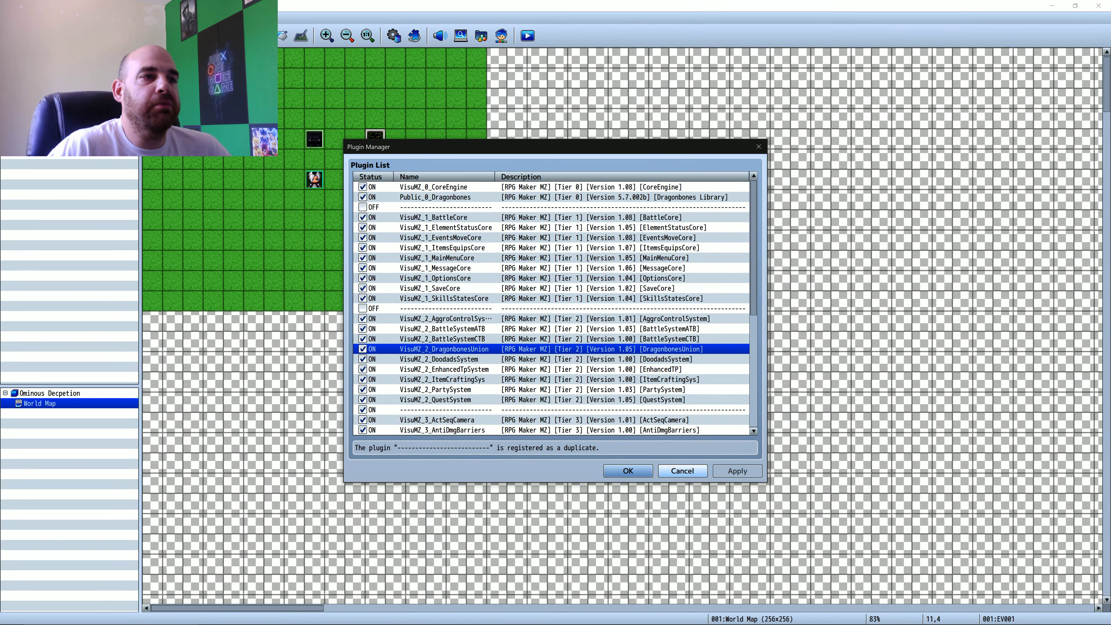
click(628, 471)
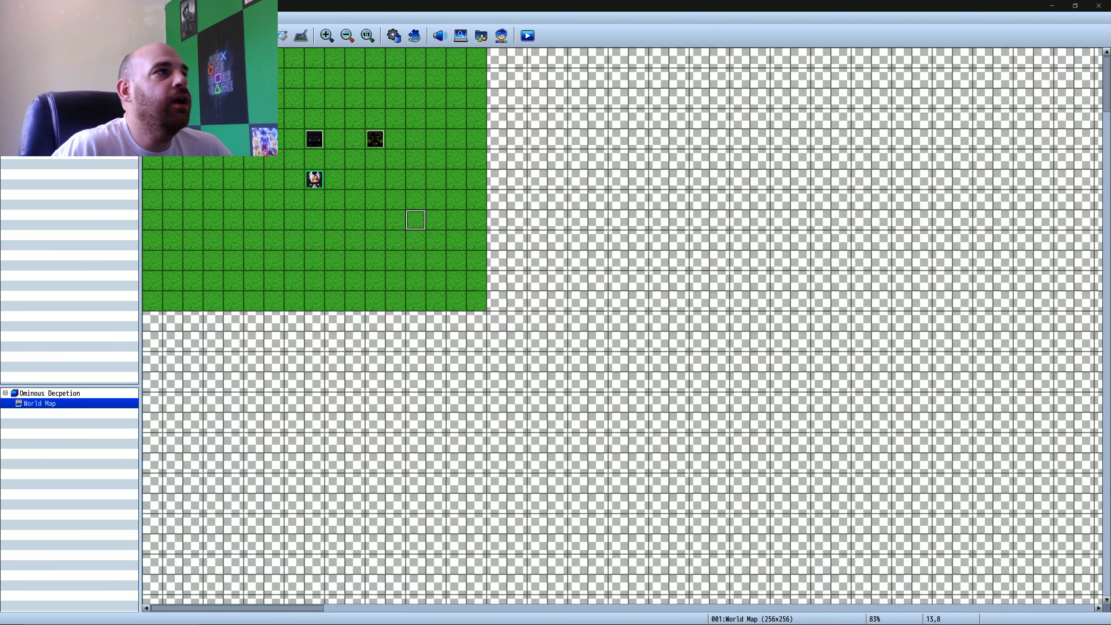
- Open event EV001 on the World Map for editing and delete its Ancient Automaton Battle Processing command
right_click(374, 140)
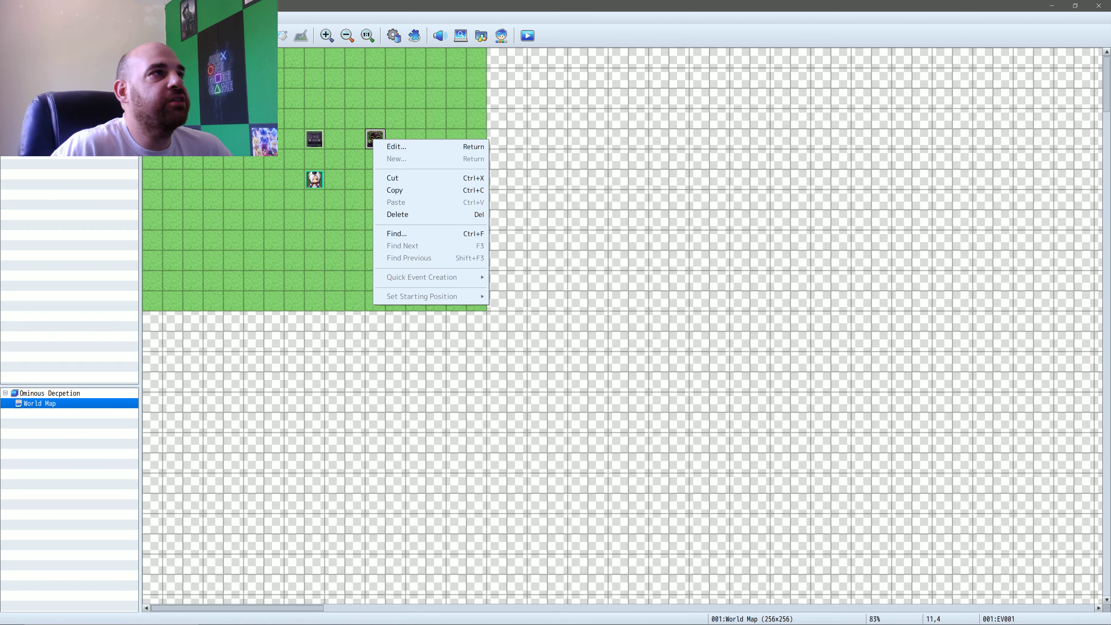
click(396, 146)
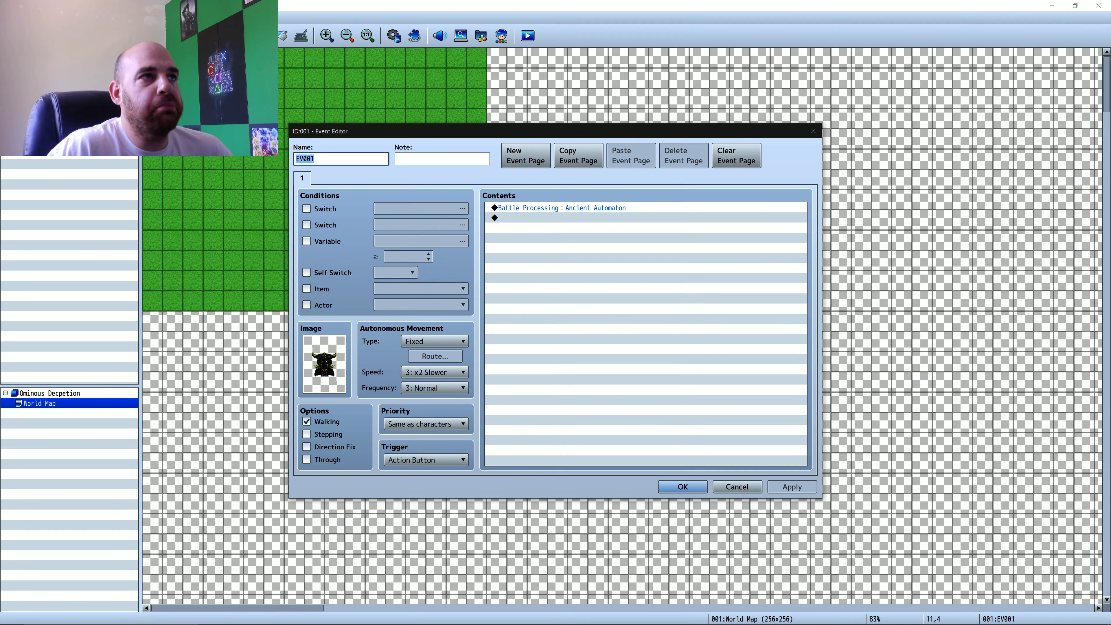
right_click(608, 210)
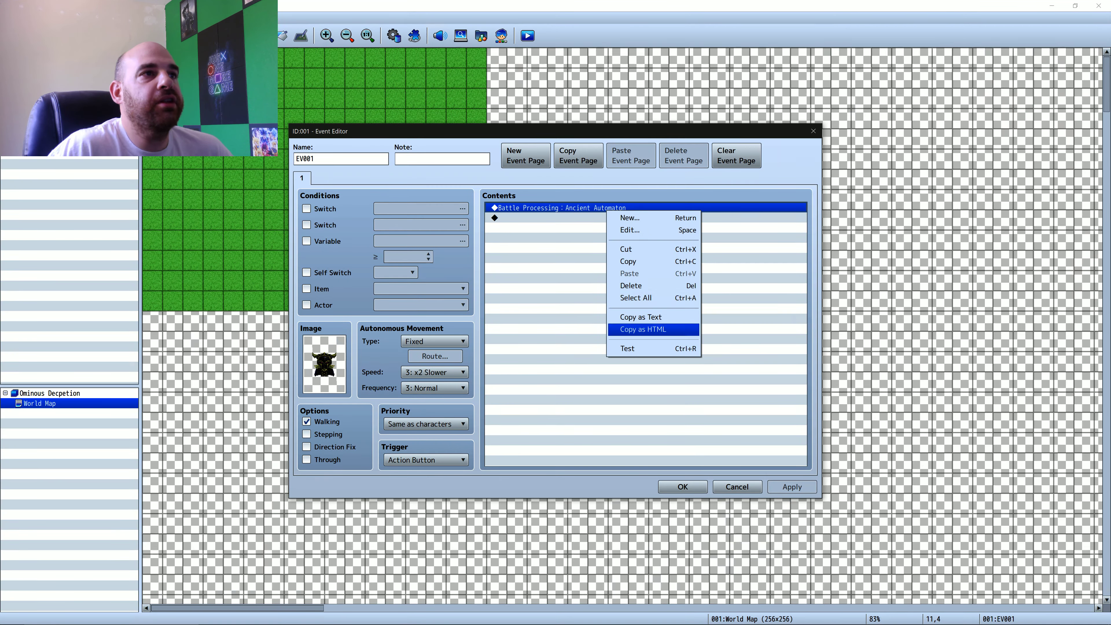
click(632, 285)
- Add a Battle Processing command to EV001 with the directly designated troop 0001 Alfadriel, and save the event
right_click(559, 209)
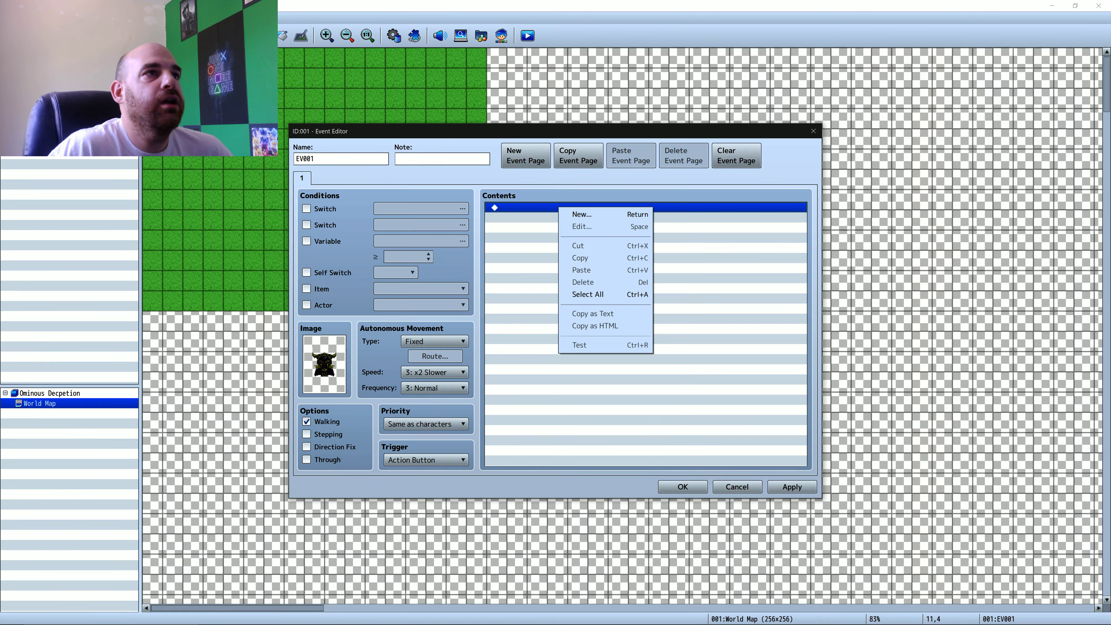
click(577, 216)
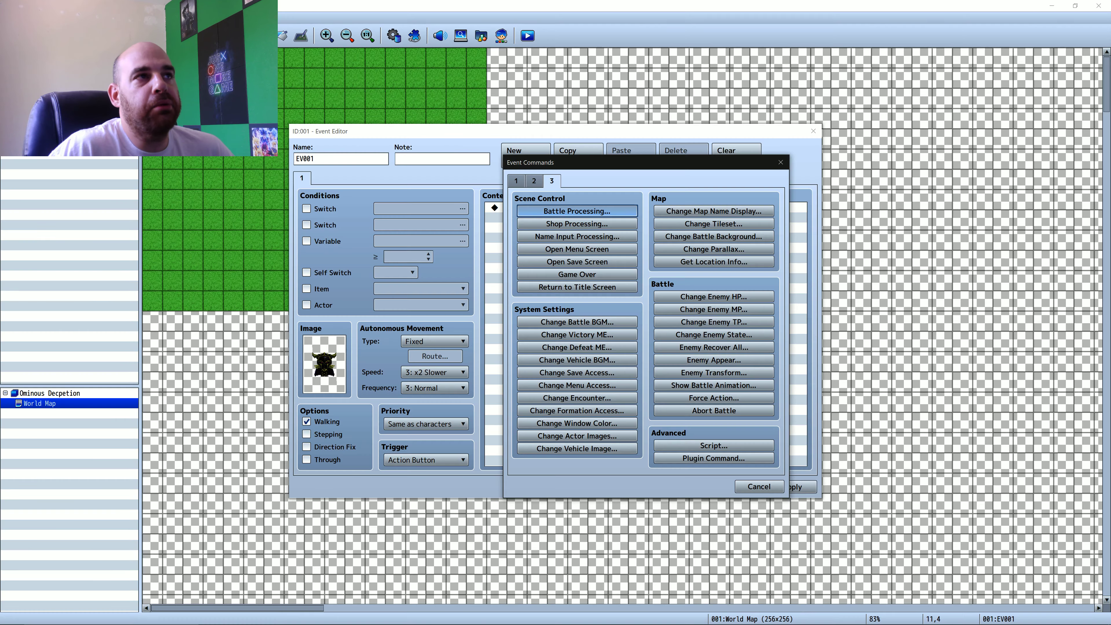
click(577, 211)
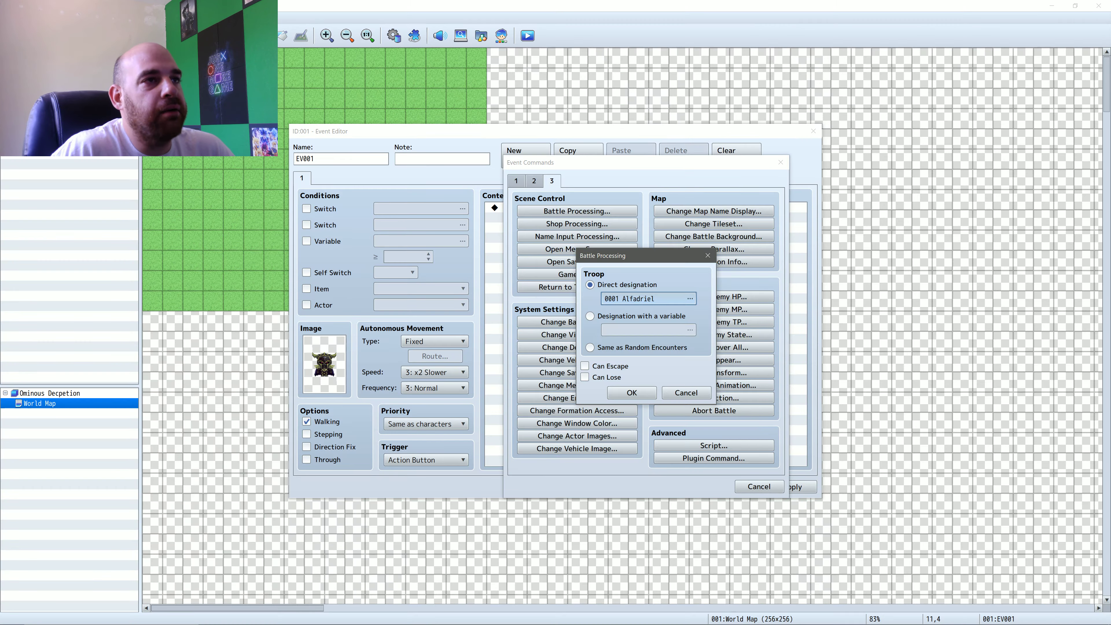
click(689, 298)
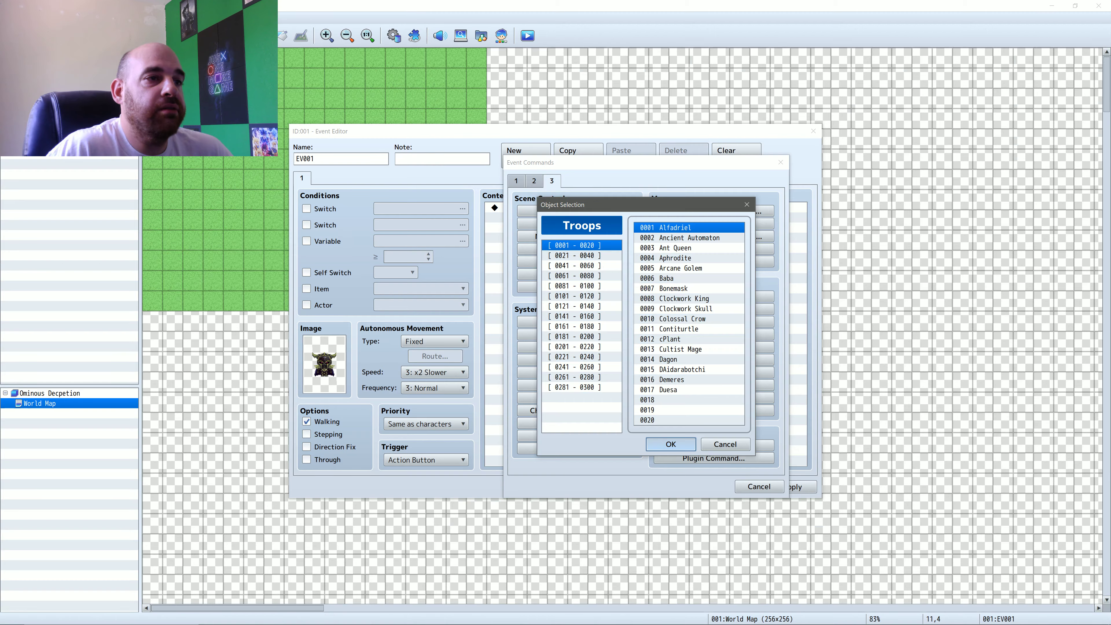
click(671, 444)
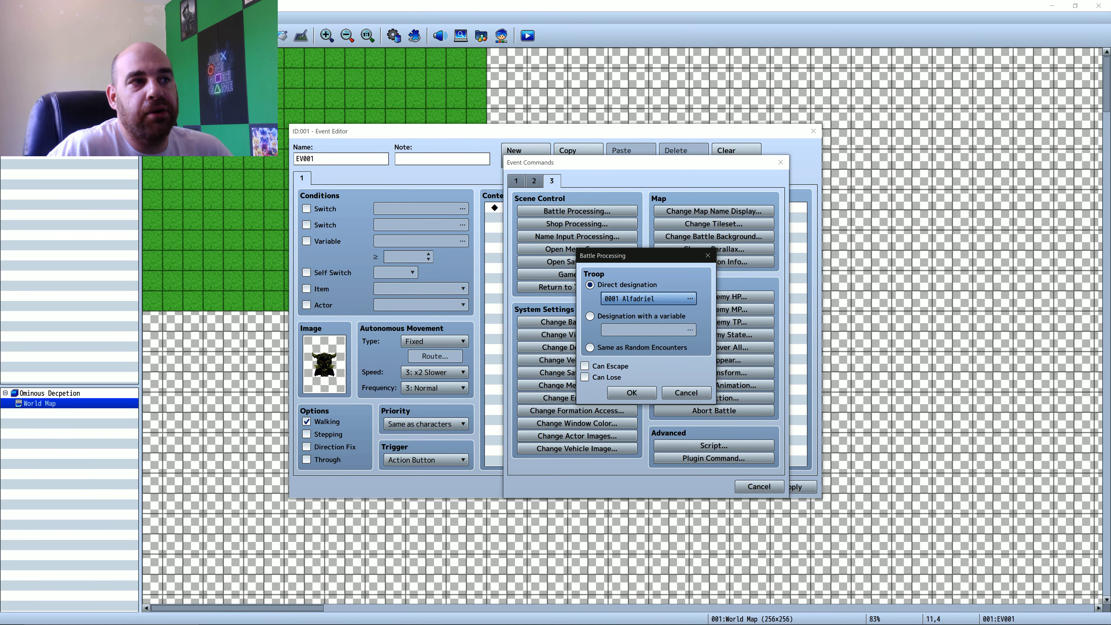
click(631, 392)
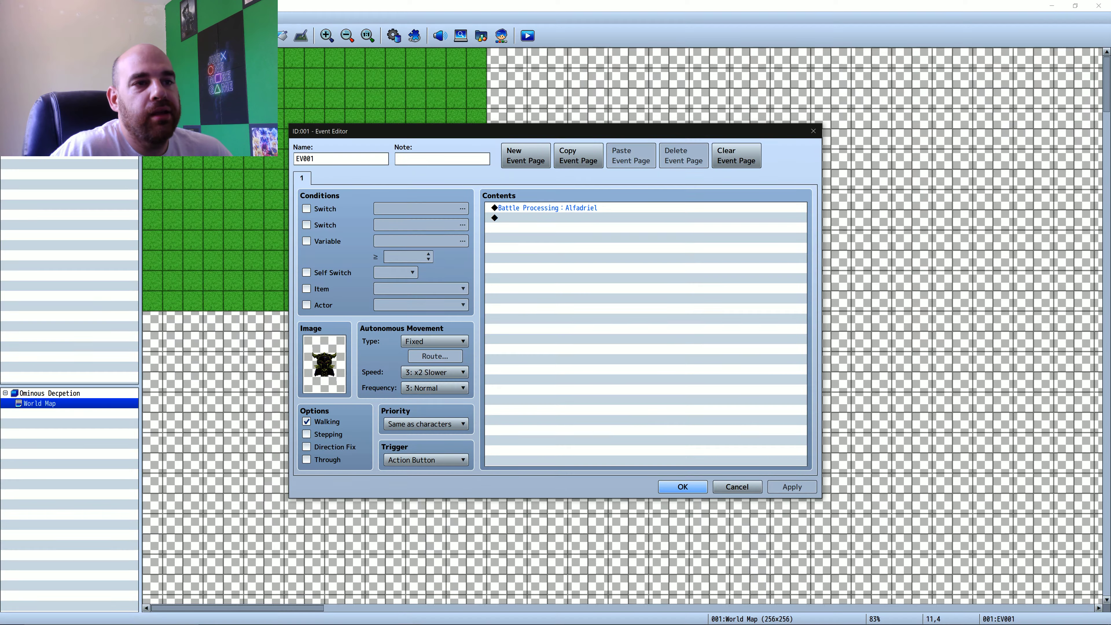
key(Return)
- Start a playtest and walk the character to the horned monster event to begin the Alfadriel battle
click(527, 36)
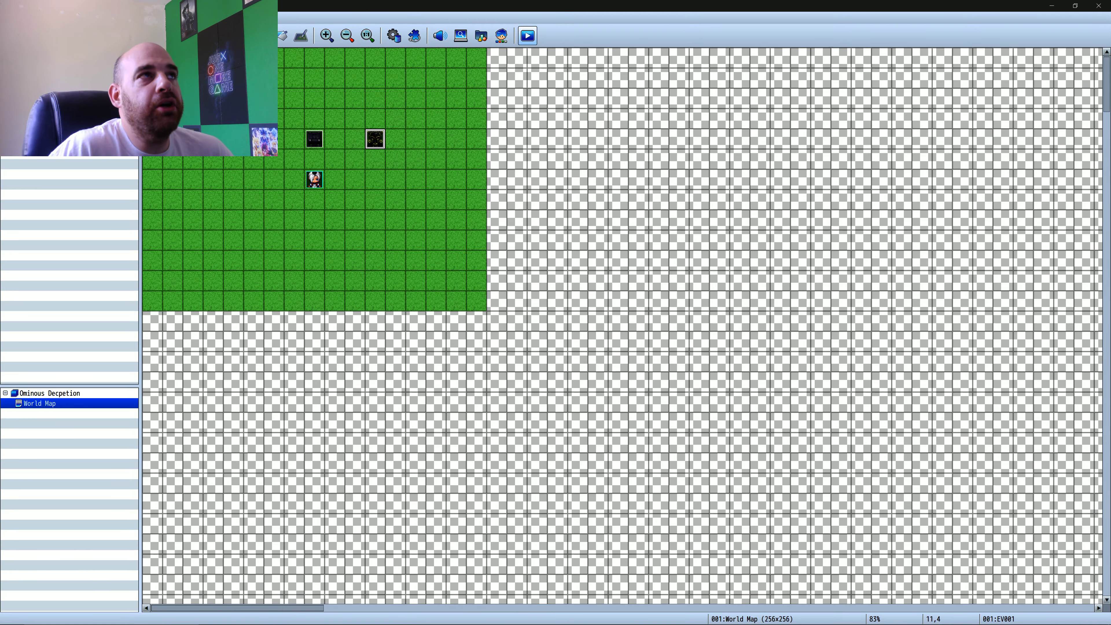
key(Return)
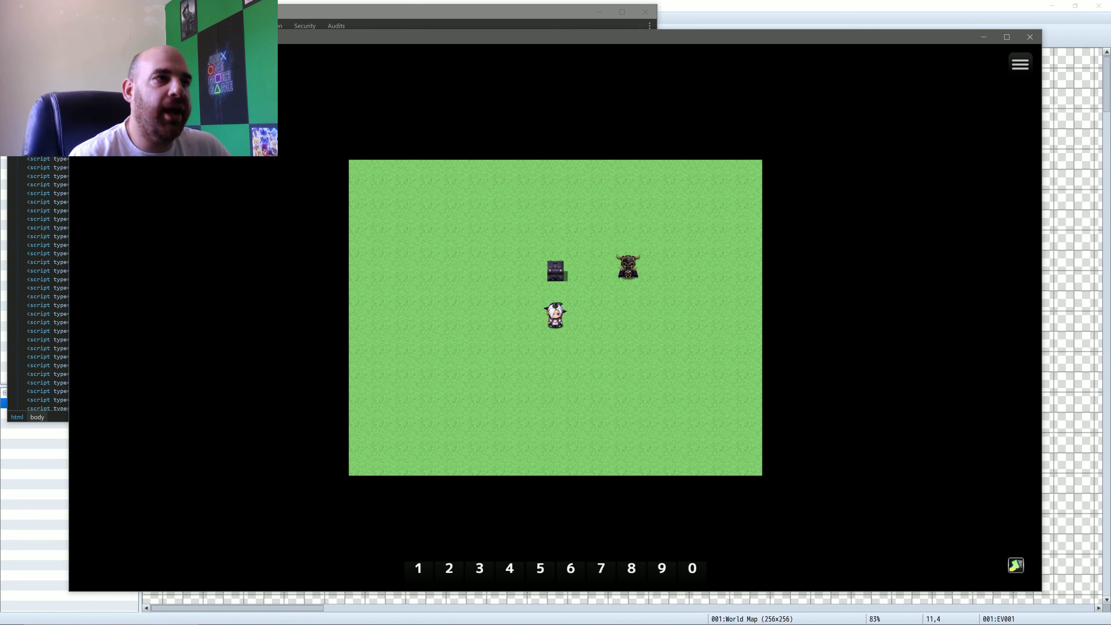
key(Right)
key(Up)
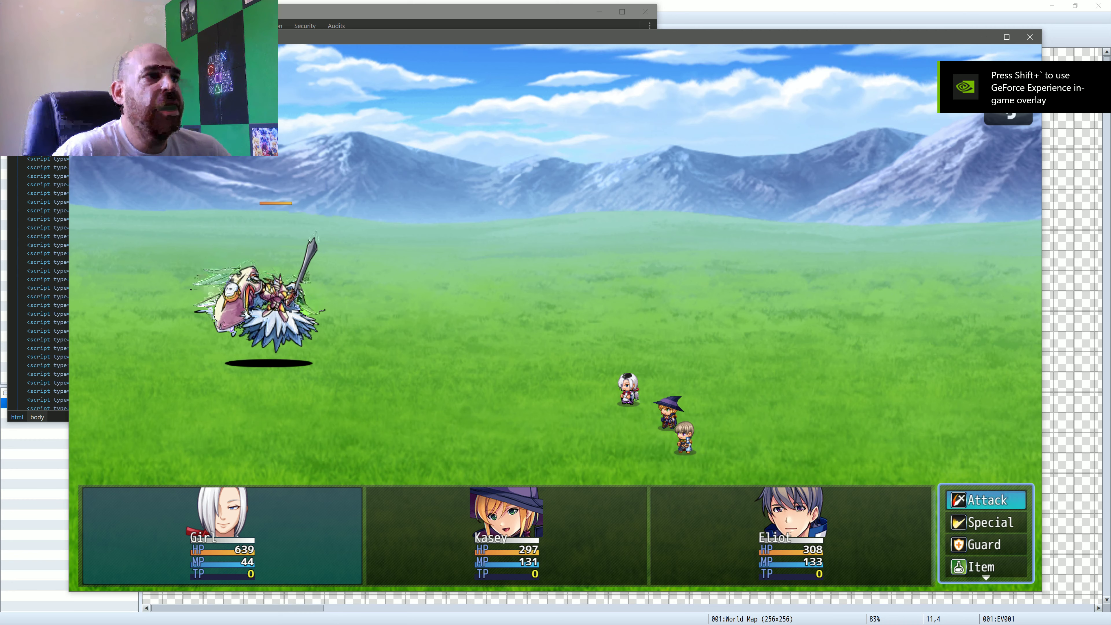
- Have the first party member use Attack on Alfadriel in the test battle
key(Return)
key(Return)
key(Return)
key(Return)
key(Return)
key(Return)
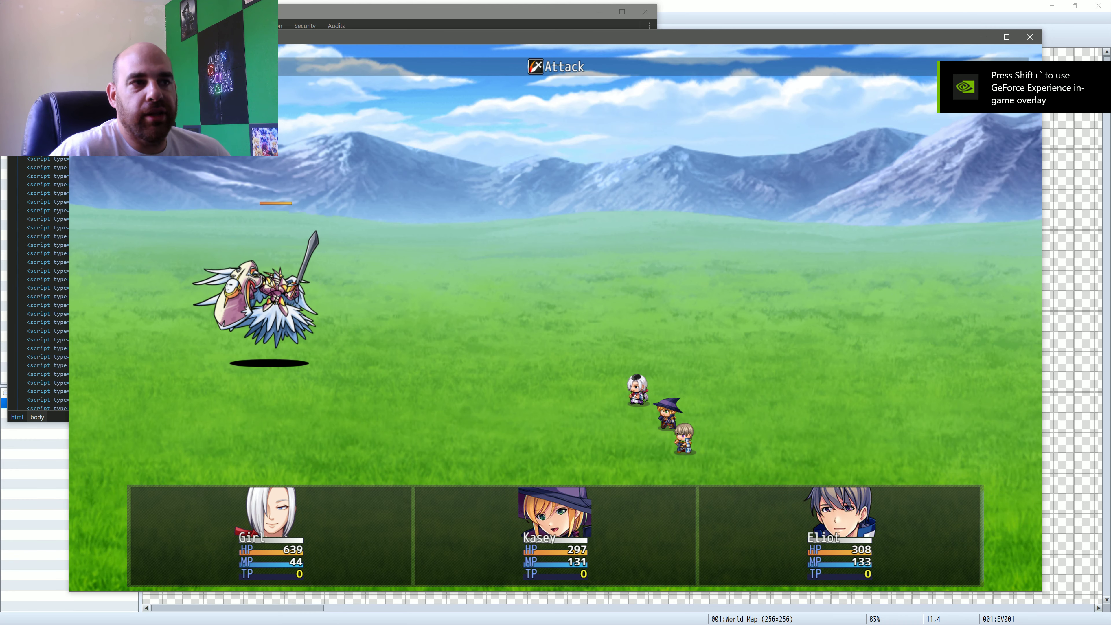